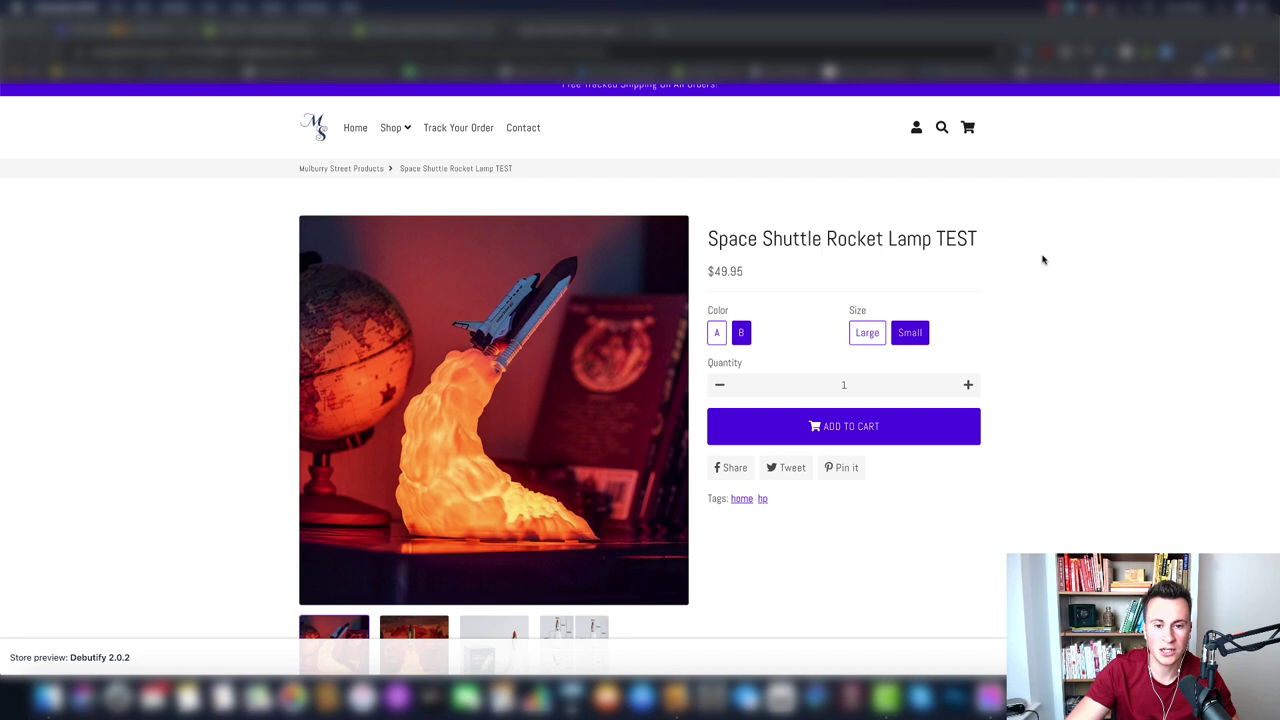
scroll(1042, 260, "down", 1)
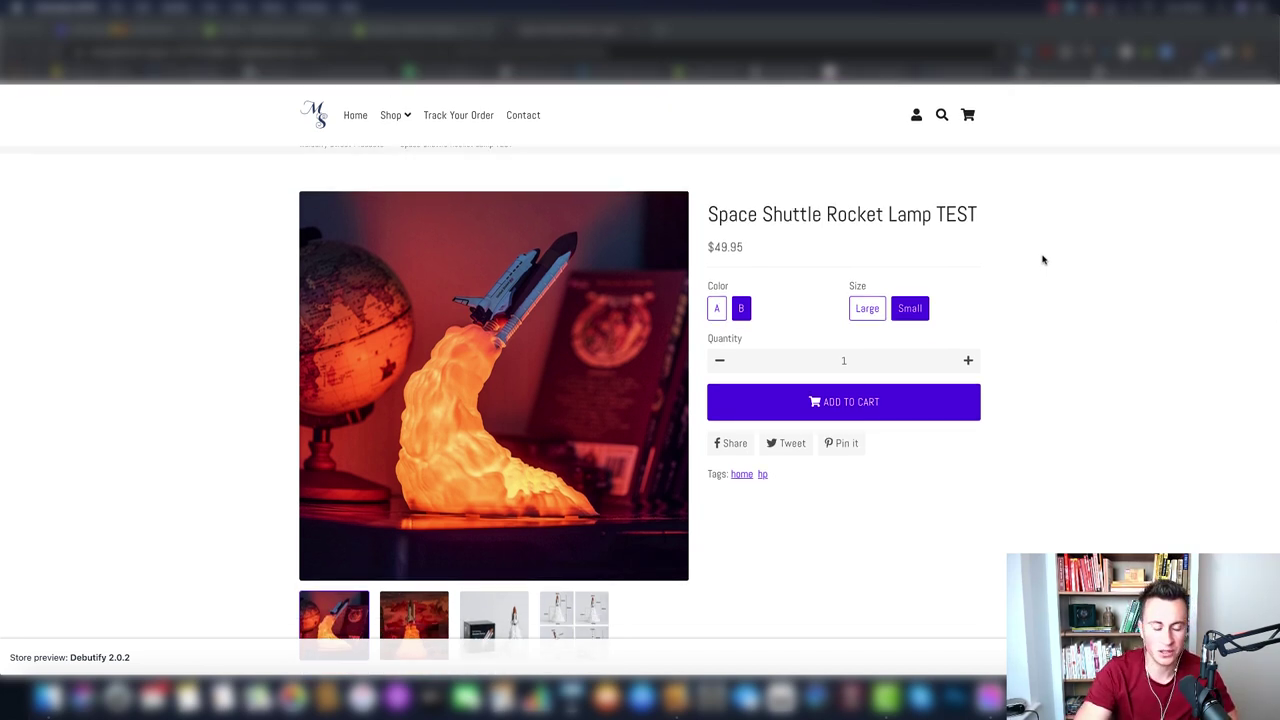
scroll(1042, 260, "down", 1)
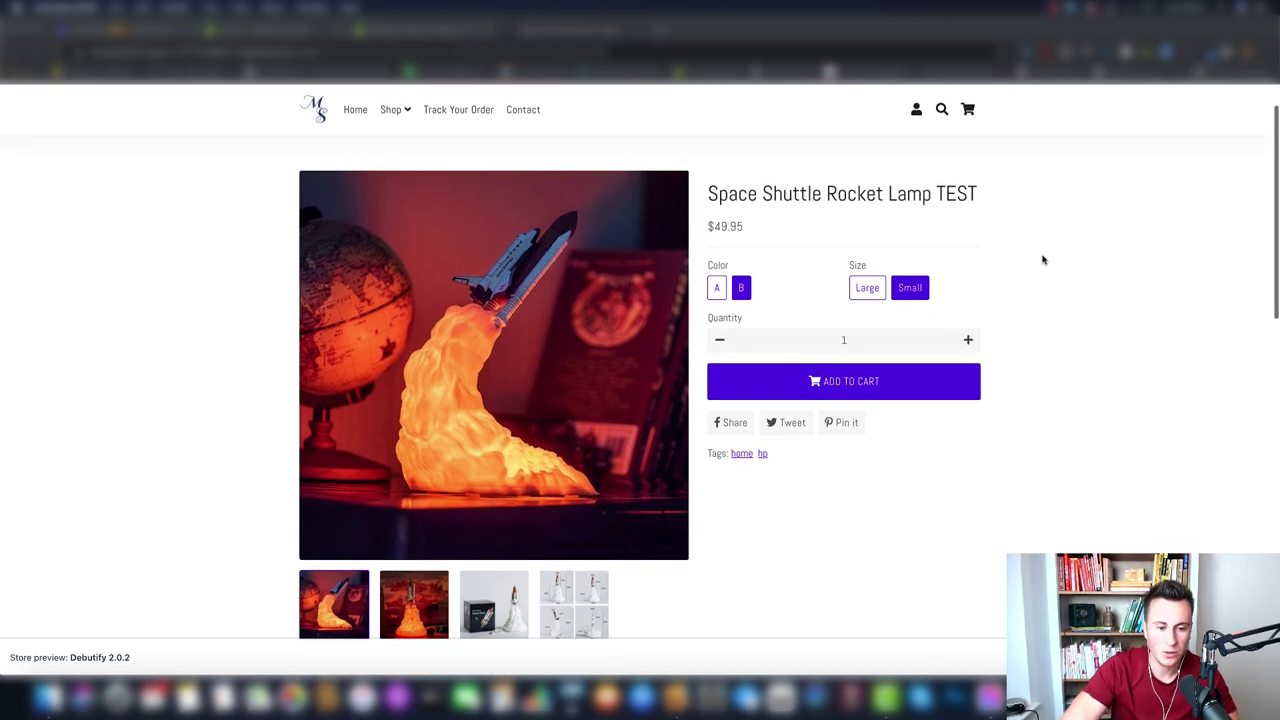
left_click(386, 594)
left_click(345, 615)
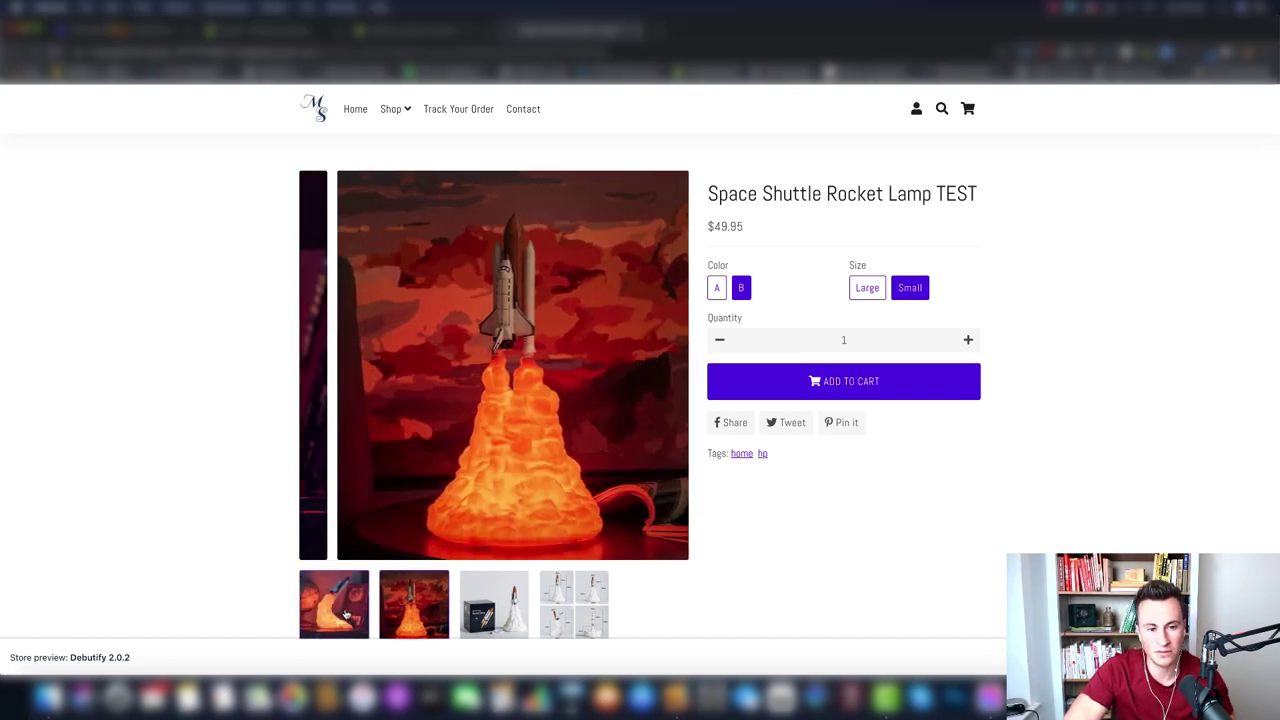
left_click(416, 600)
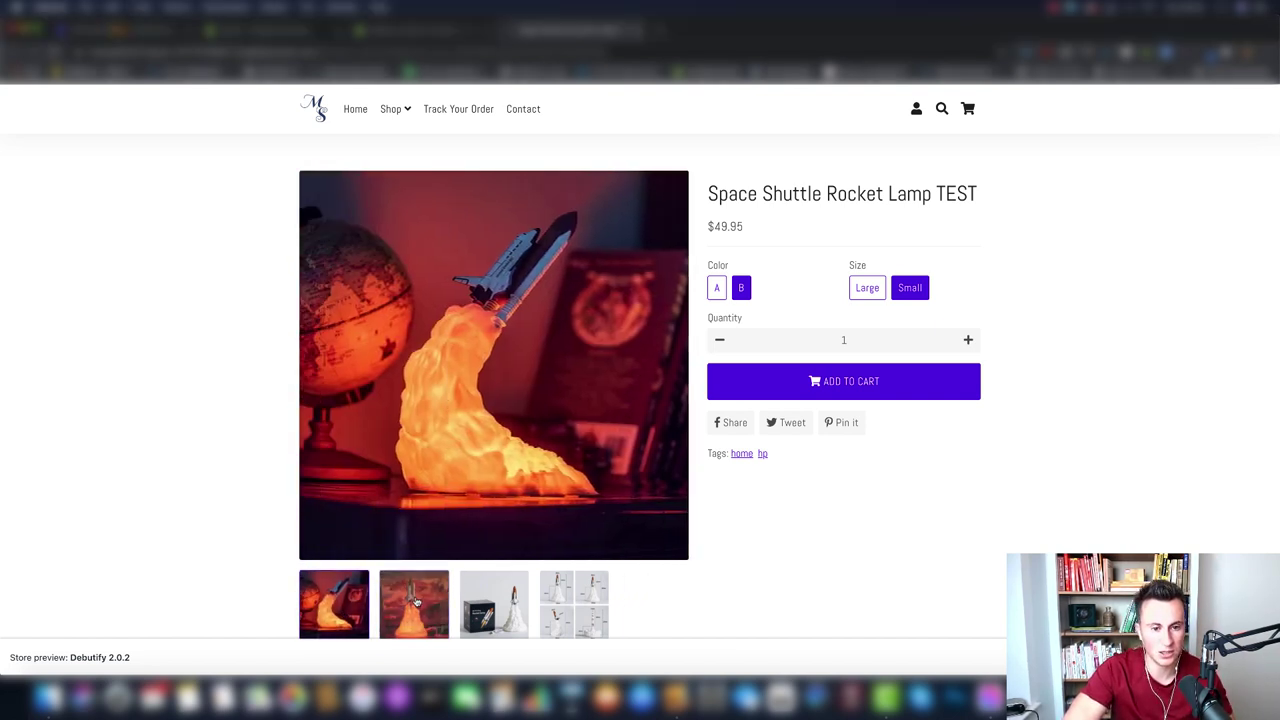
left_click(500, 590)
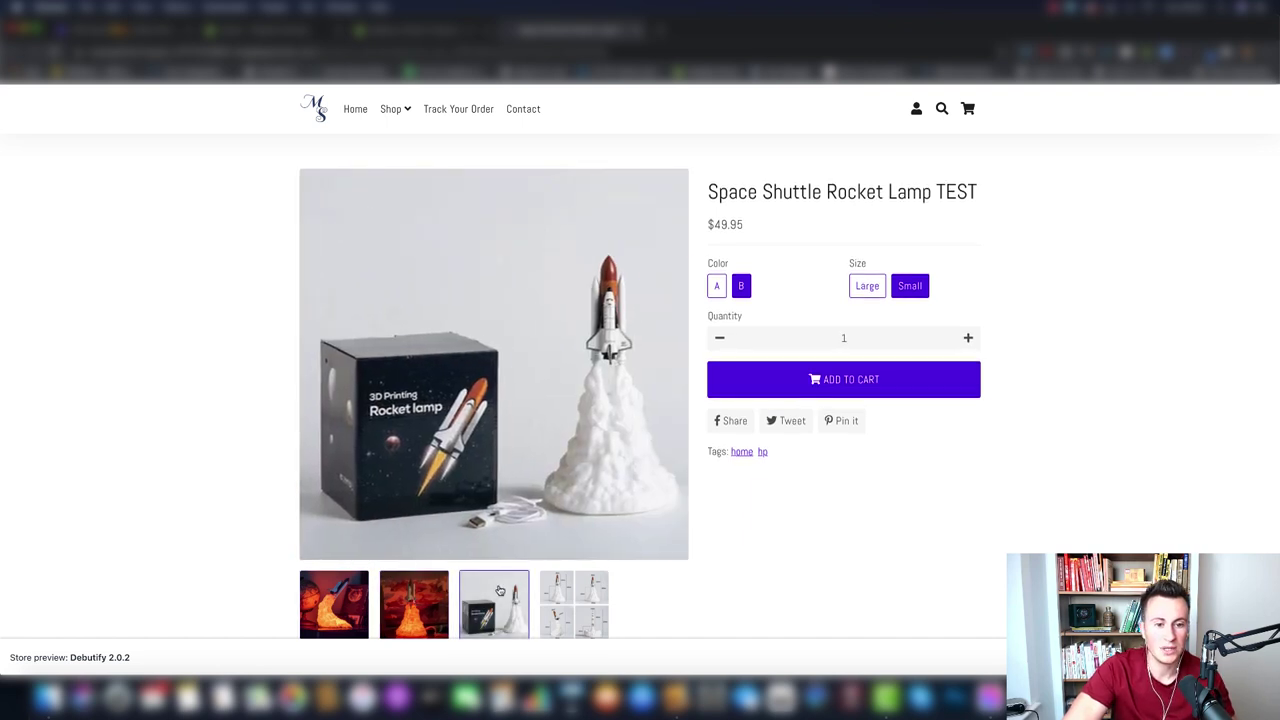
scroll(498, 585, "down", 1)
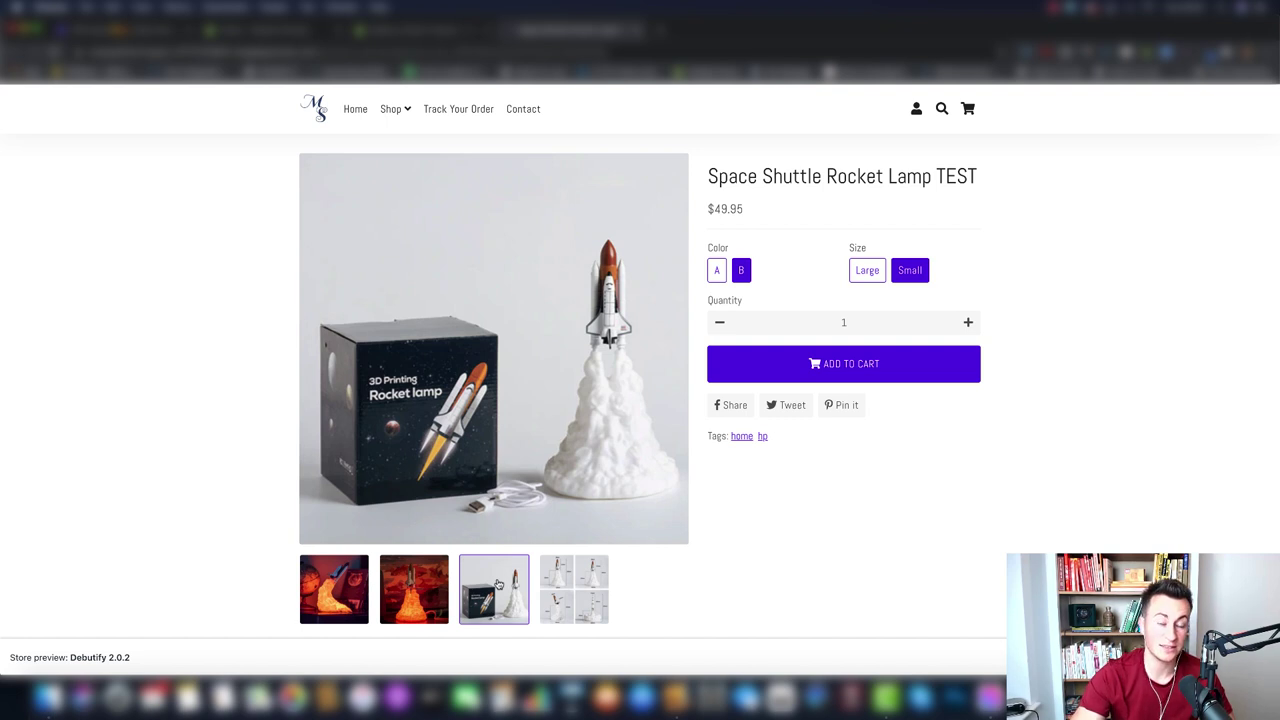
left_click(585, 603)
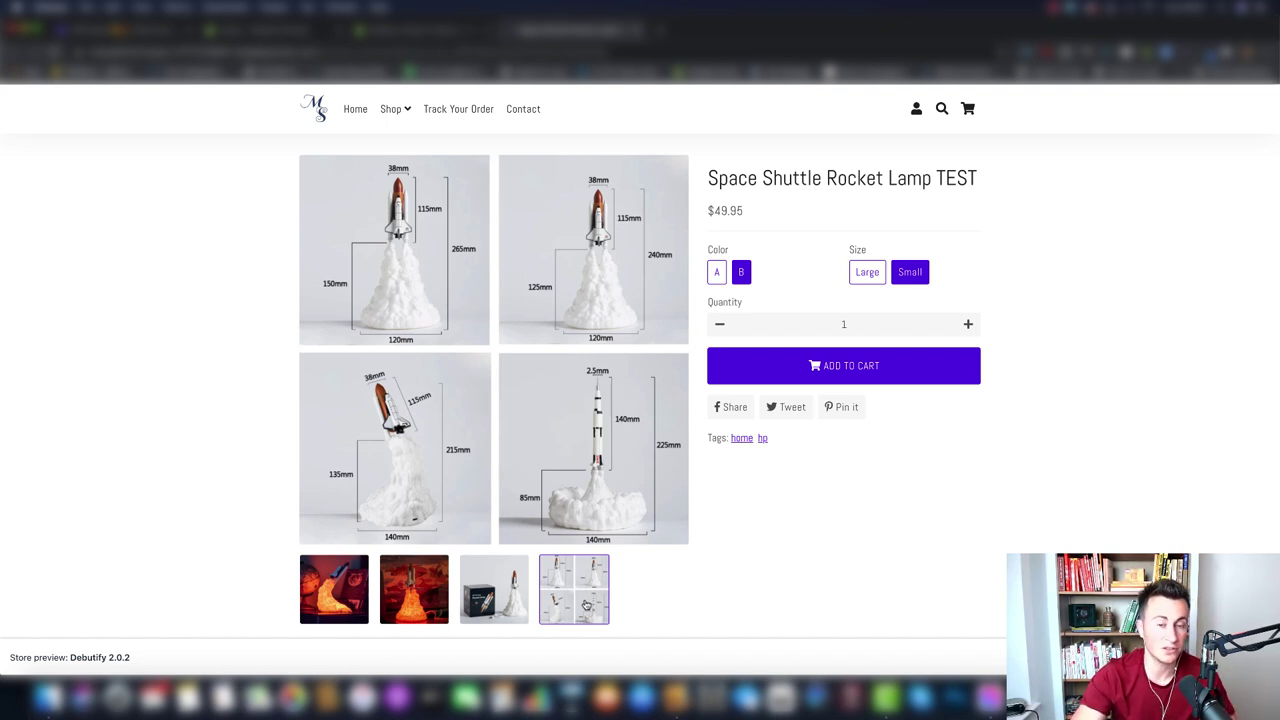
left_click(414, 594)
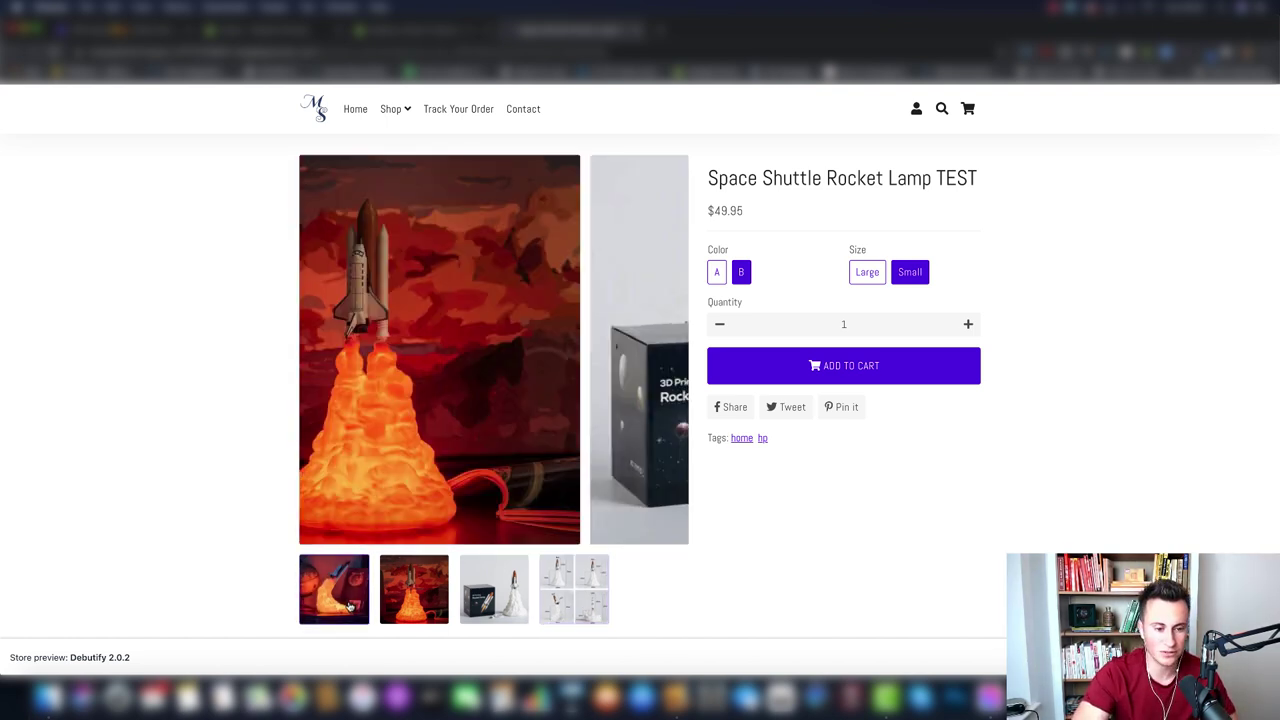
scroll(331, 574, "down", 1)
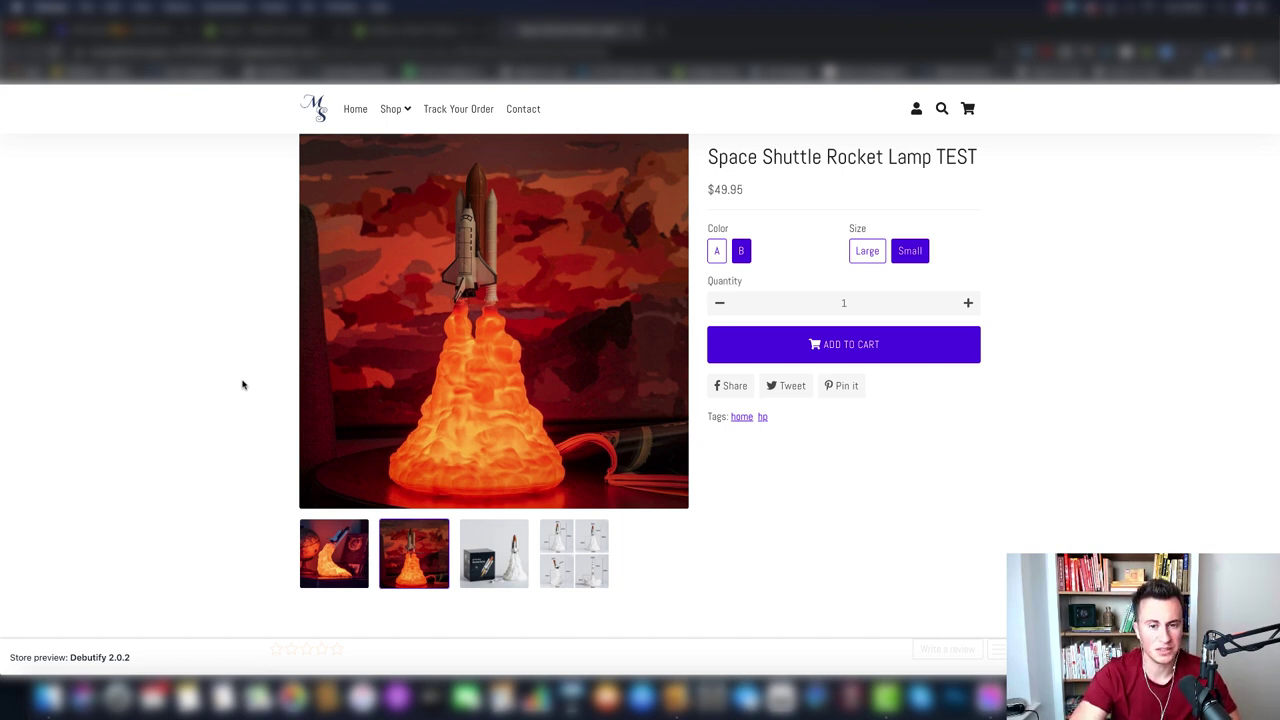
scroll(242, 384, "up", 1)
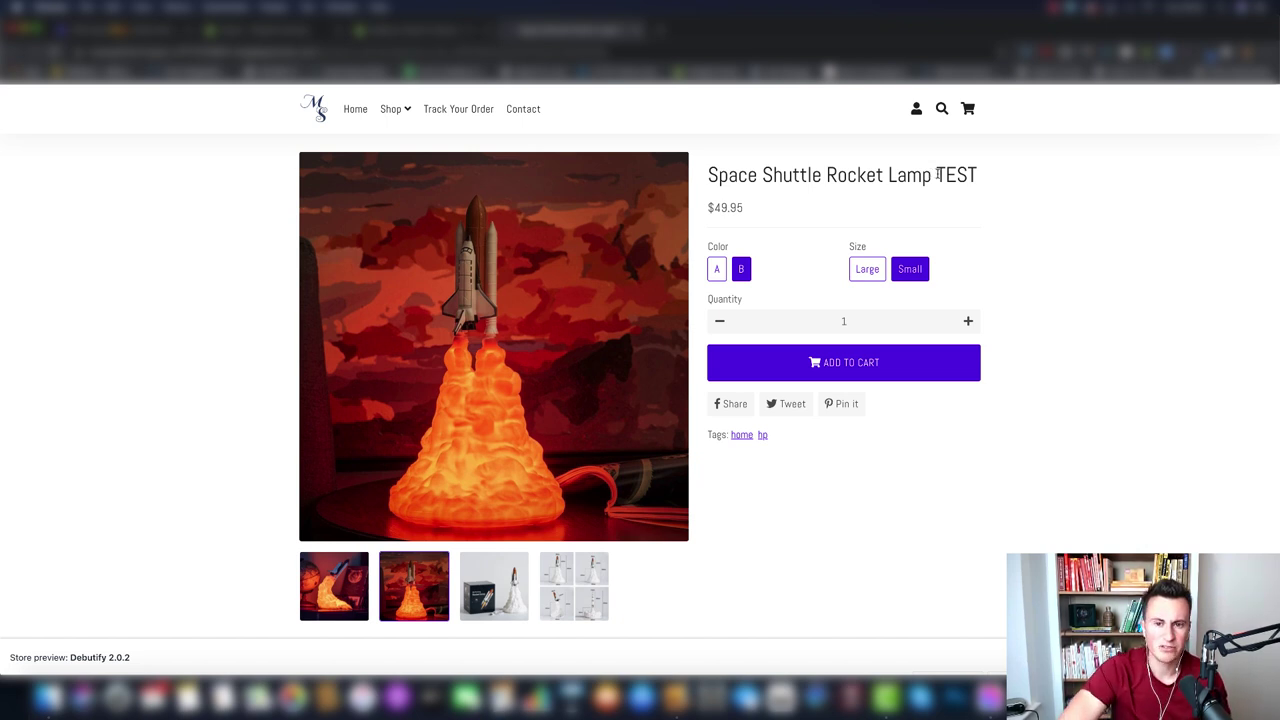
left_click_drag(937, 175, 975, 175)
left_click(974, 175)
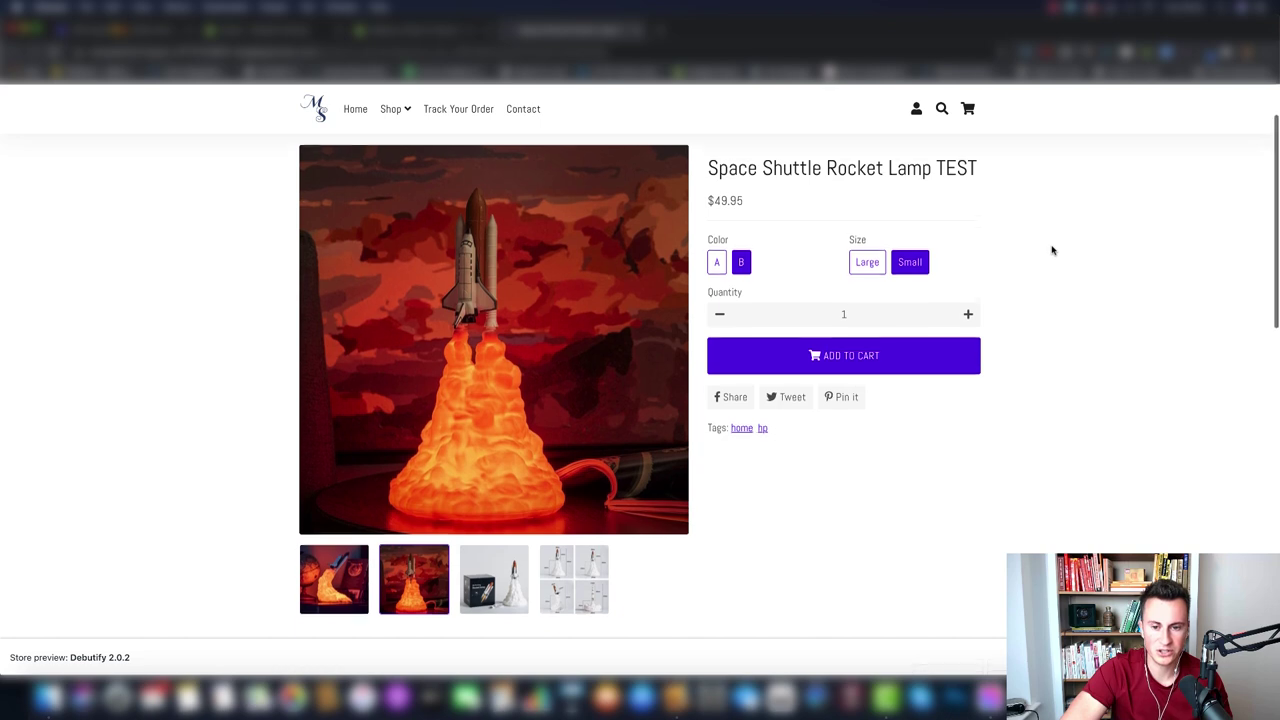
scroll(1051, 249, "down", 1)
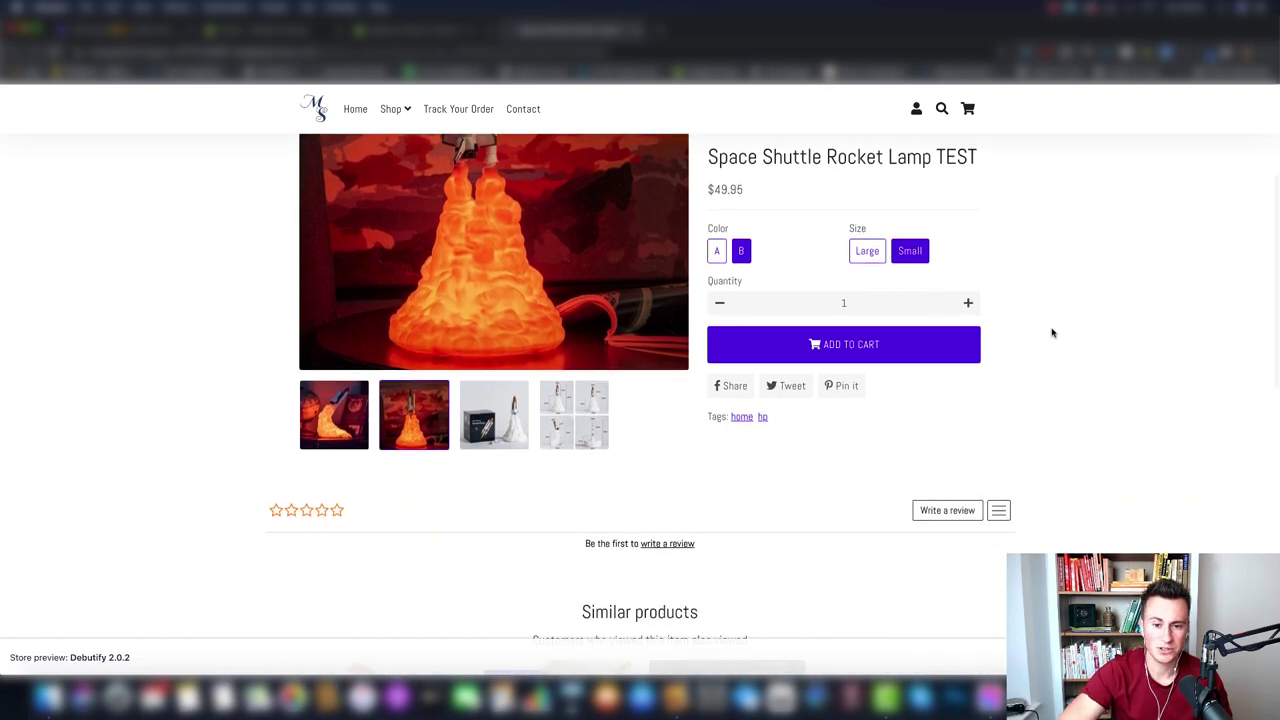
scroll(1031, 323, "down", 1)
scroll(1111, 407, "down", 5)
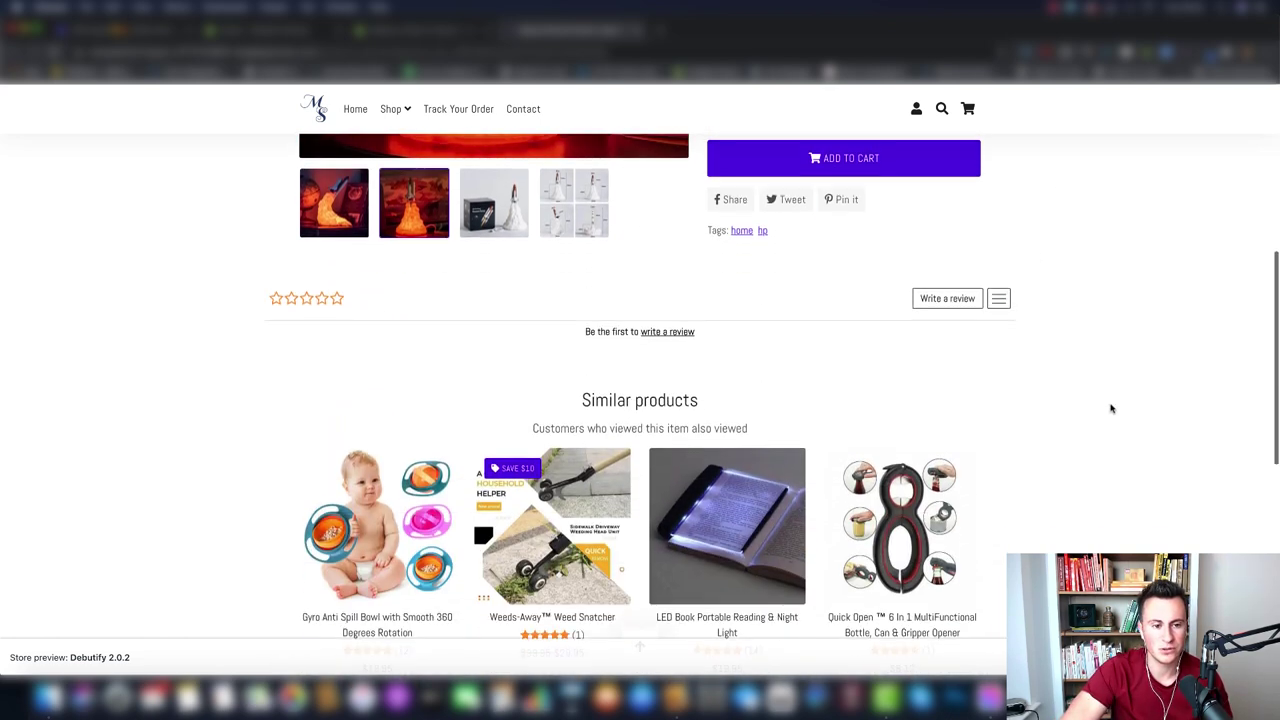
scroll(1111, 407, "up", 8)
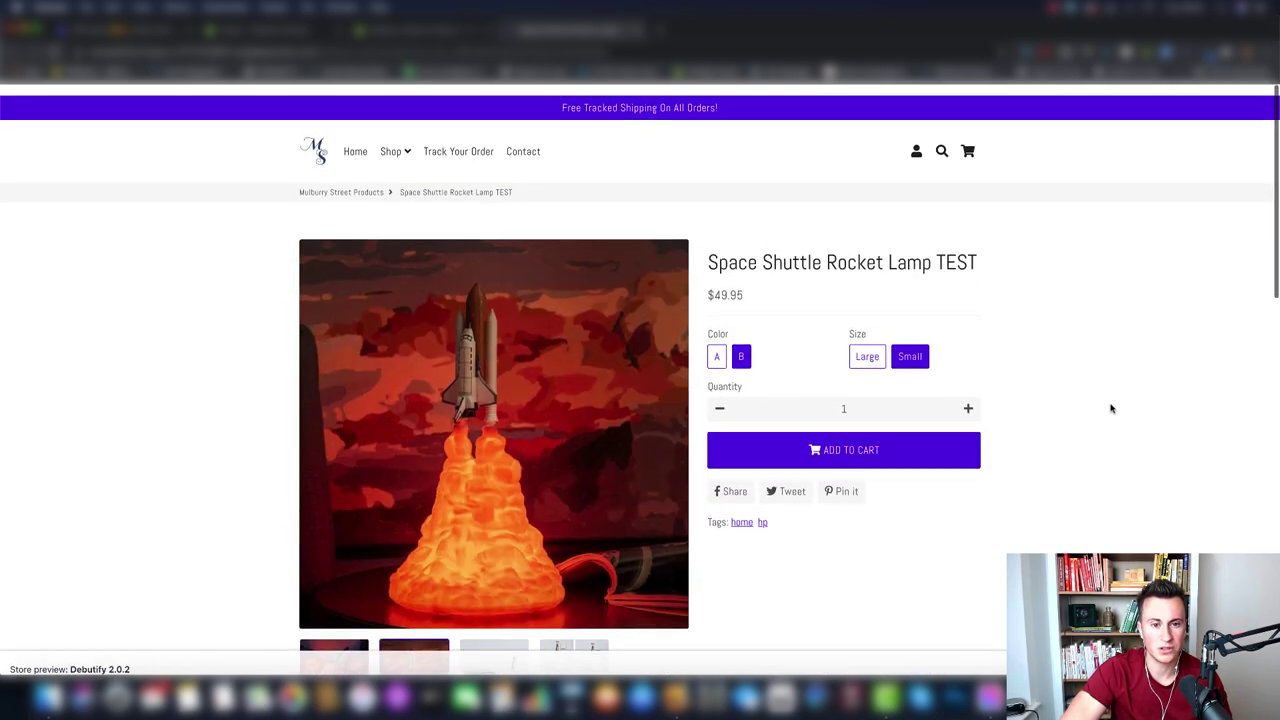
scroll(1111, 408, "down", 2)
Step: Go back to the lamp's admin page and scroll down to its four Color/Size variants
key("ctrl+w")
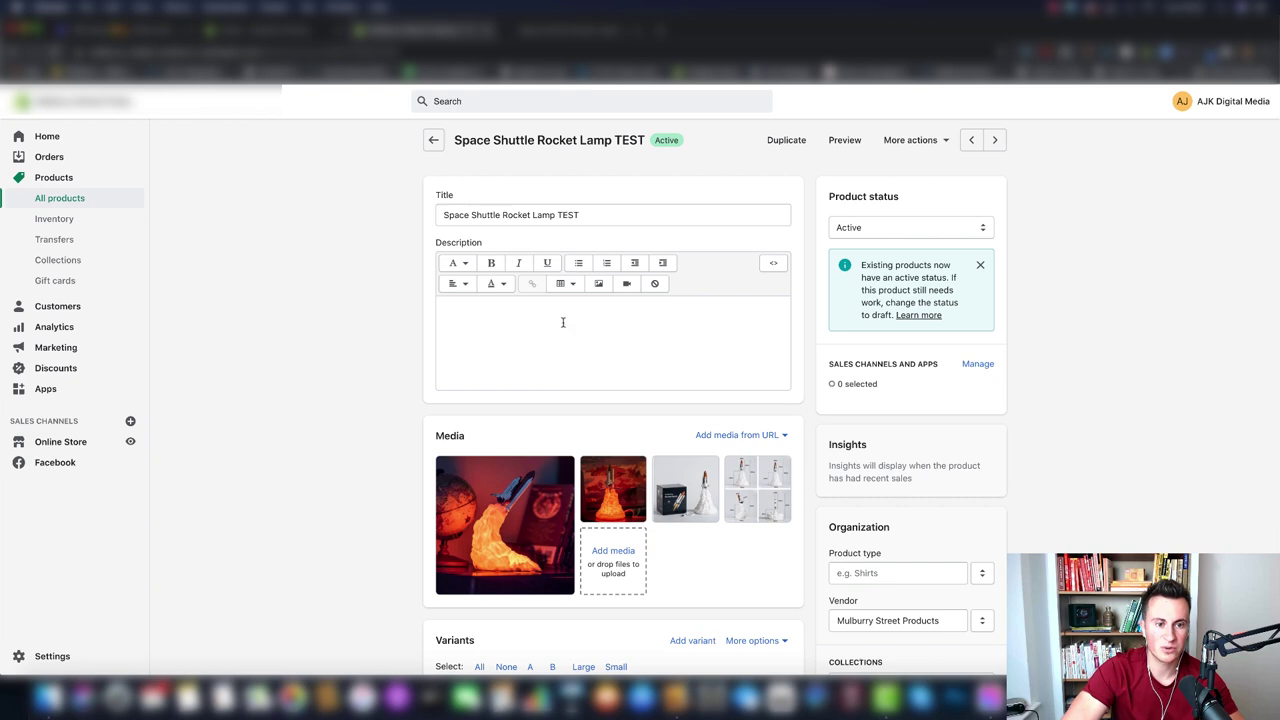
scroll(394, 372, "down", 1)
scroll(394, 372, "down", 4)
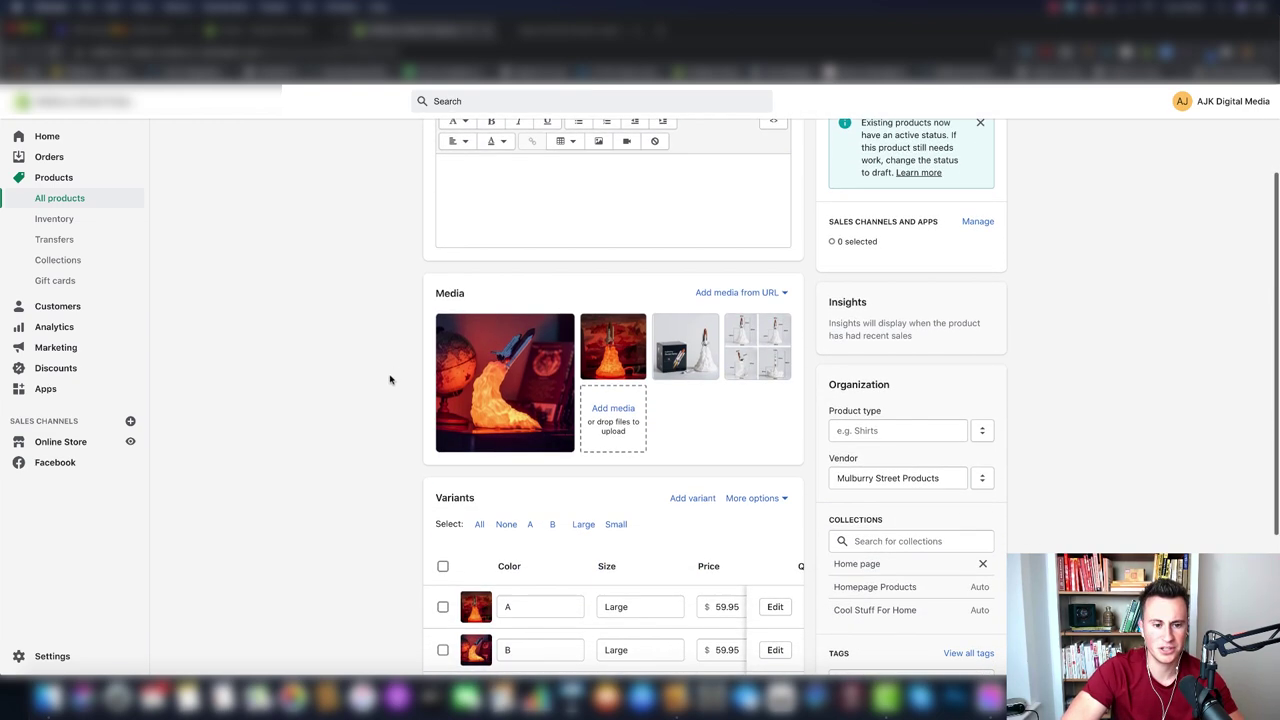
scroll(390, 407, "down", 6)
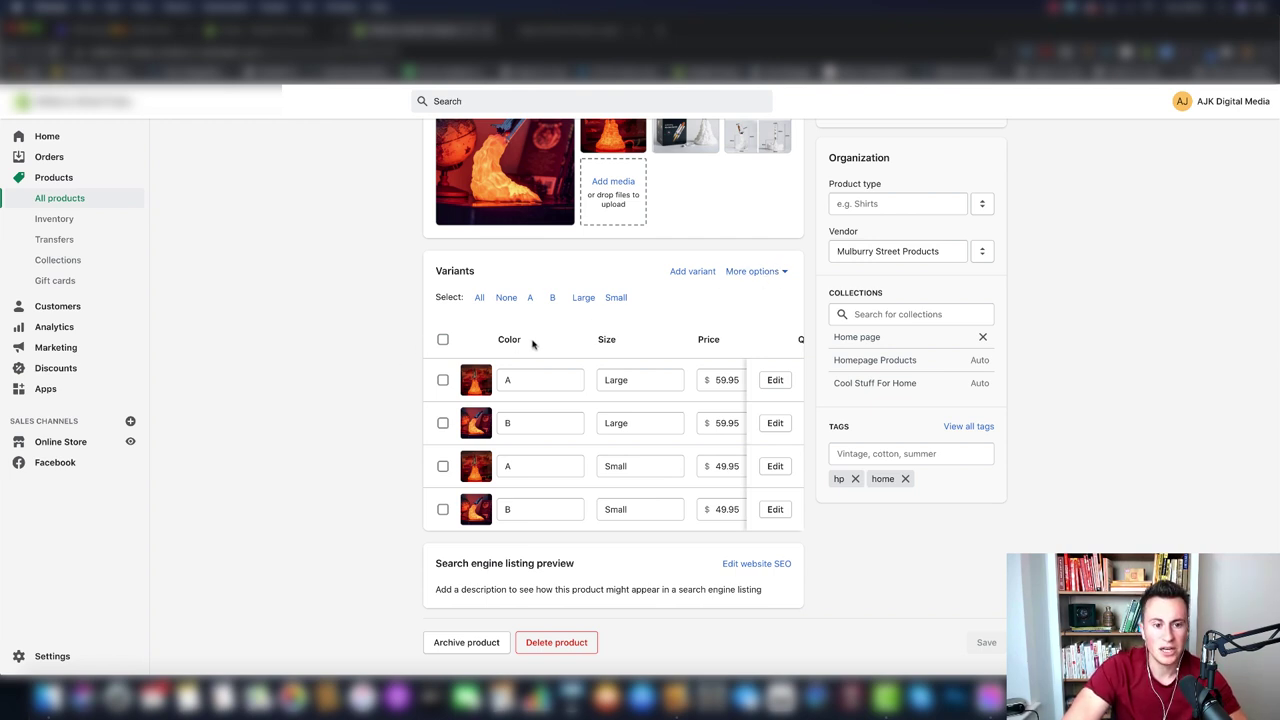
Step: Rename the Color option to 'Choose Your Shuttle!' and the Size option to 'Choose Your Size!'
left_click(777, 272)
left_click(752, 310)
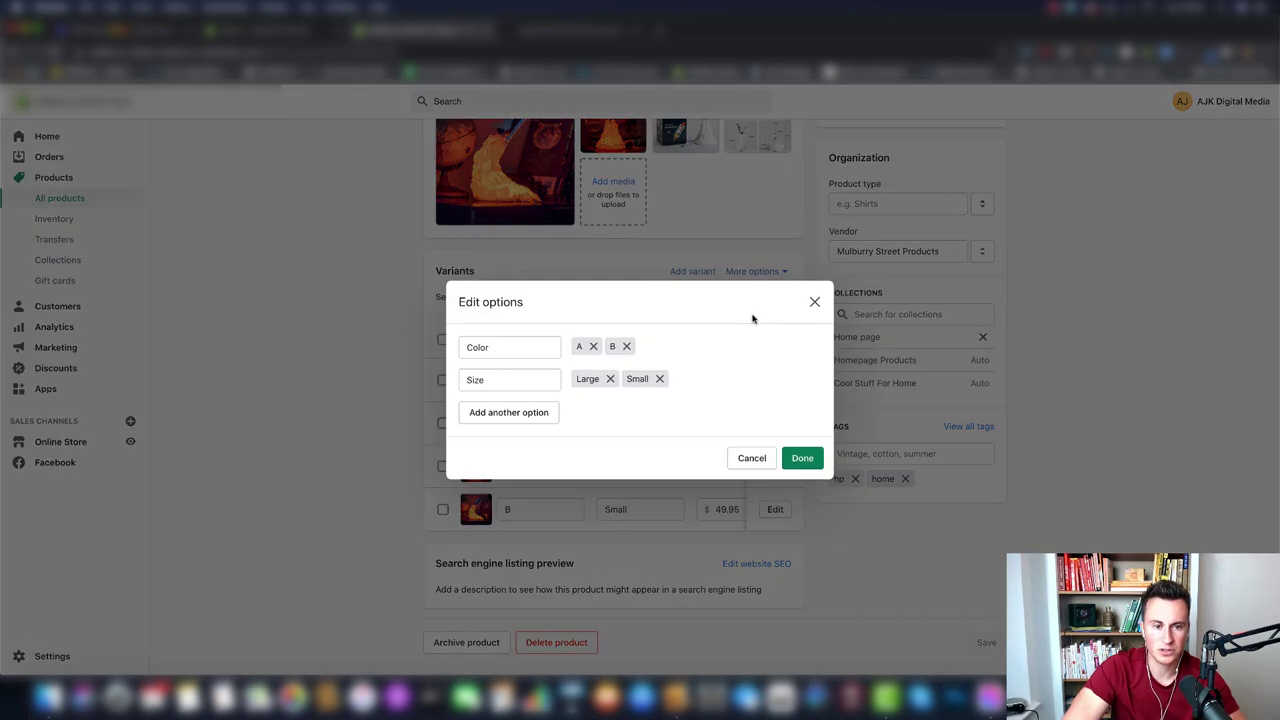
double_click(497, 372)
double_click(500, 349)
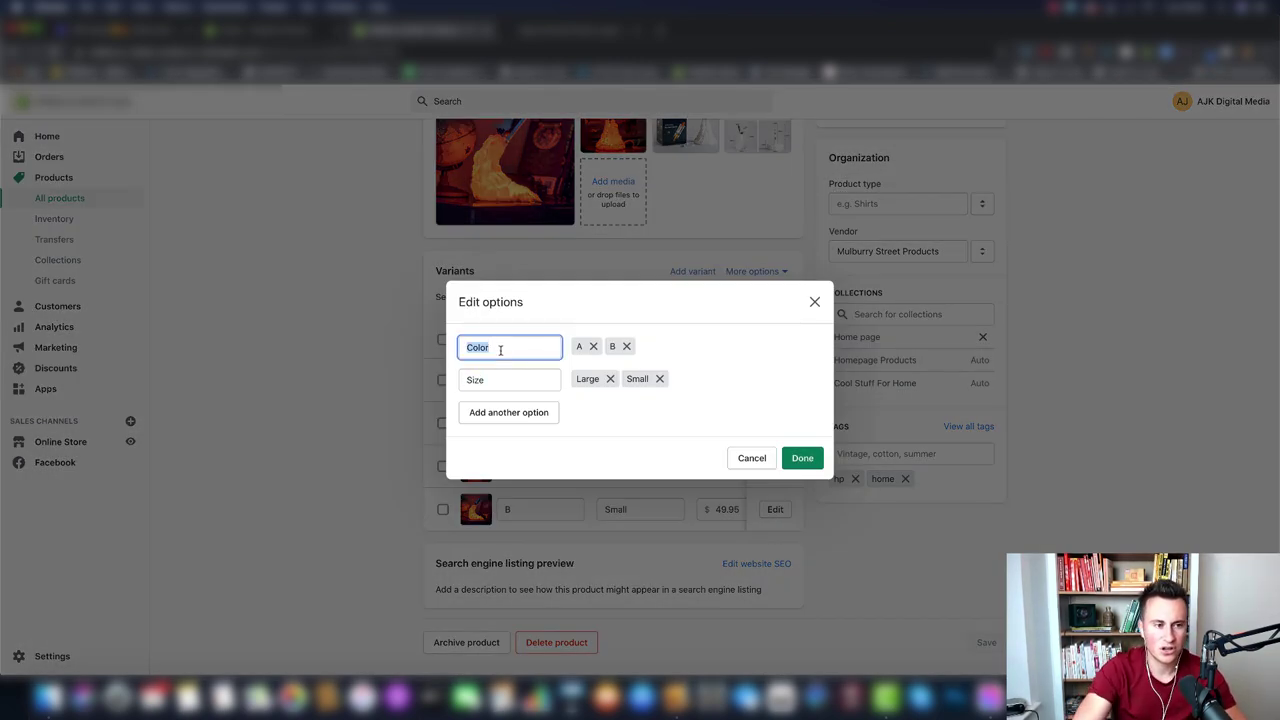
type("C")
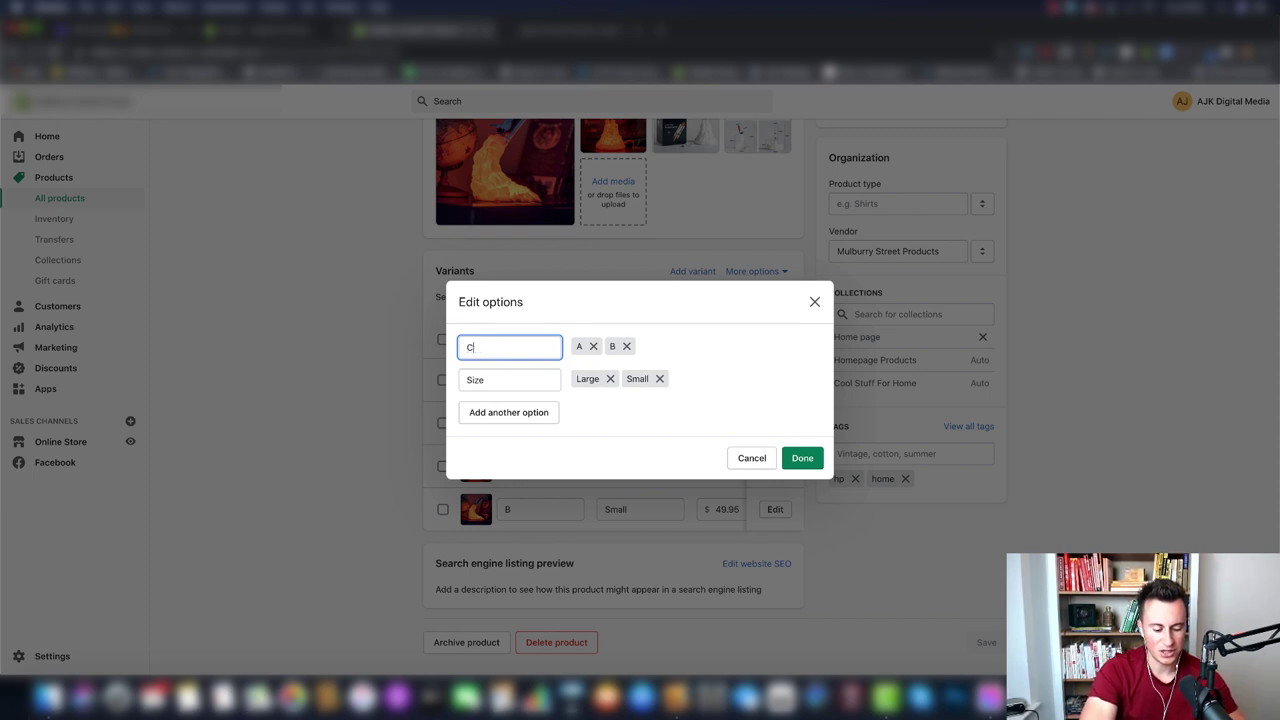
type("hoose Your ")
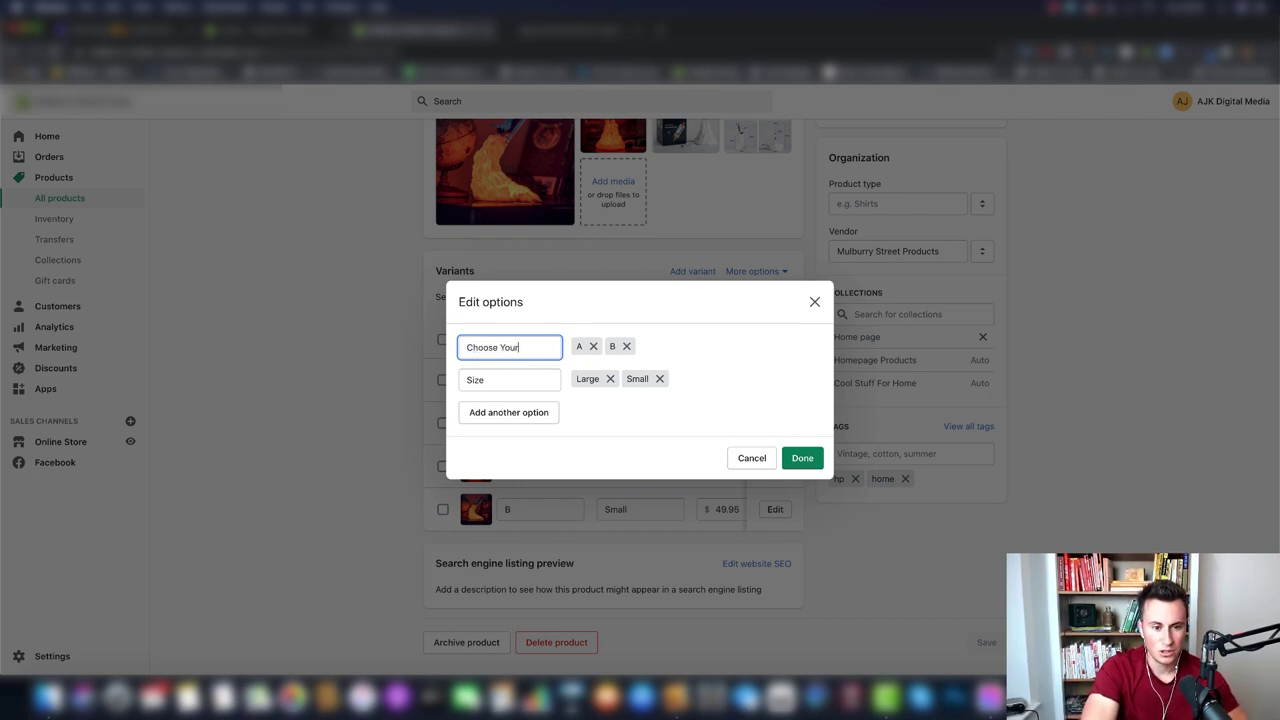
type("Shuttle!")
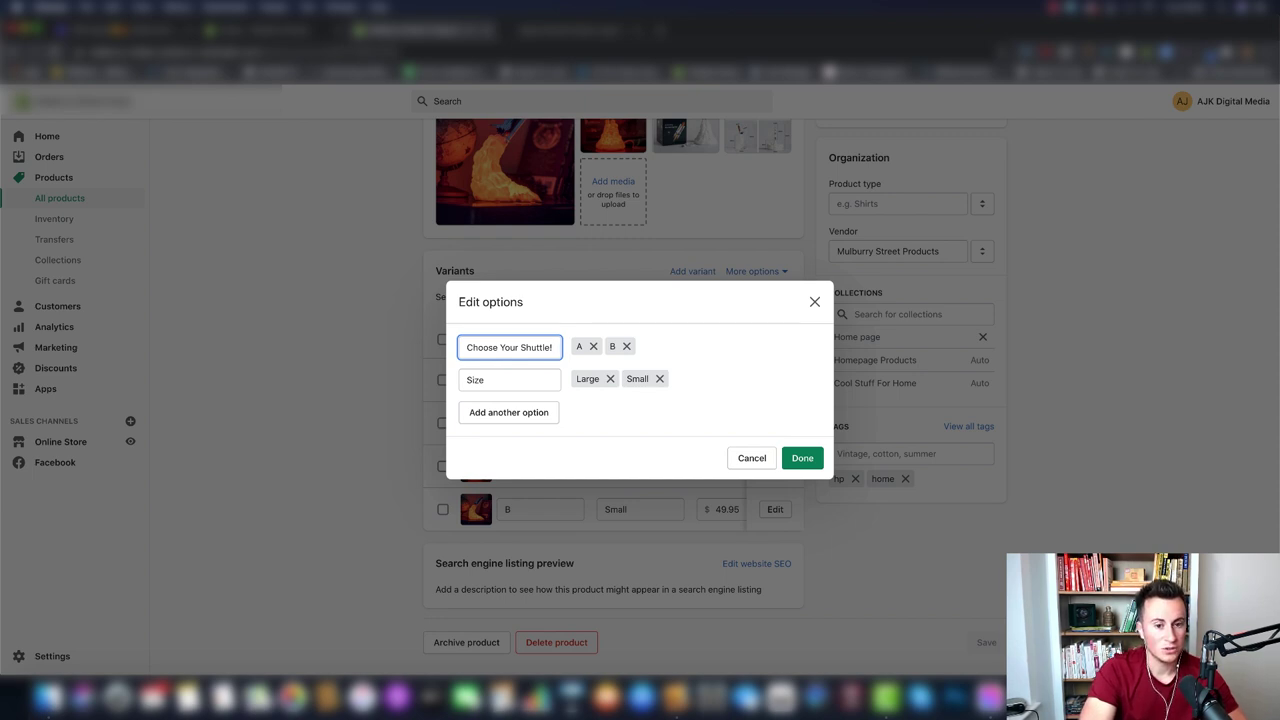
left_click(518, 375)
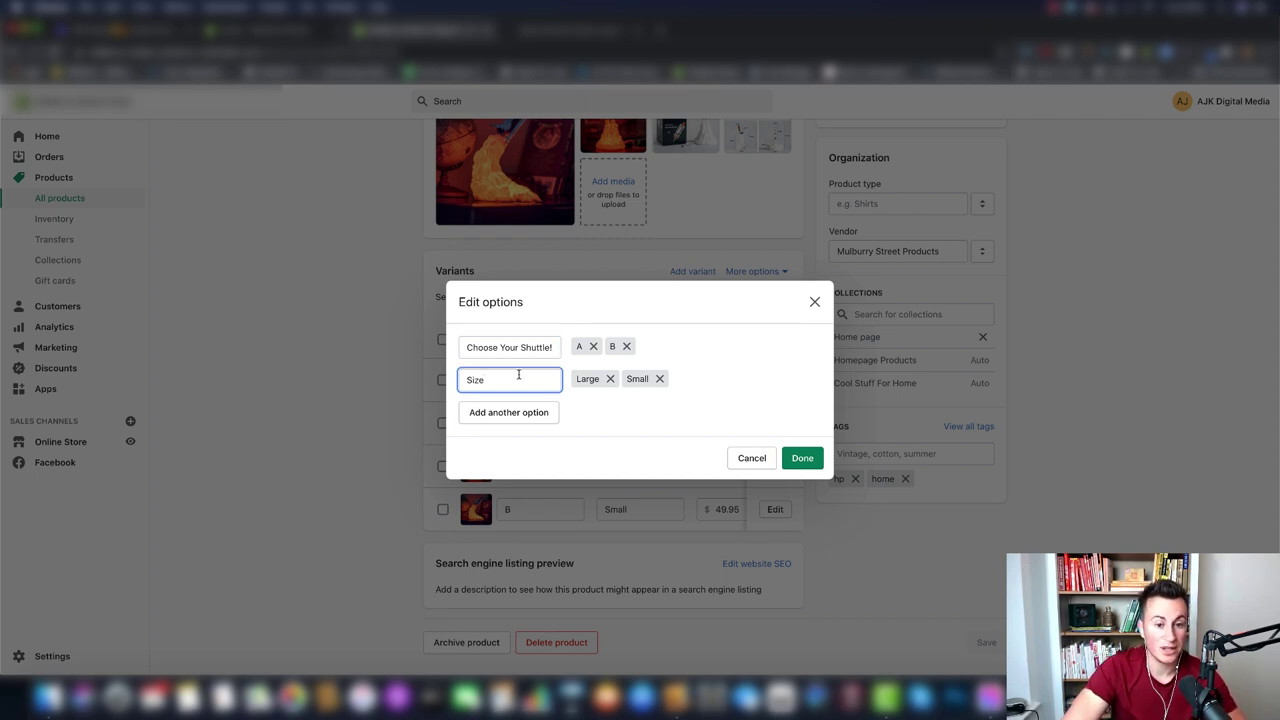
double_click(520, 377)
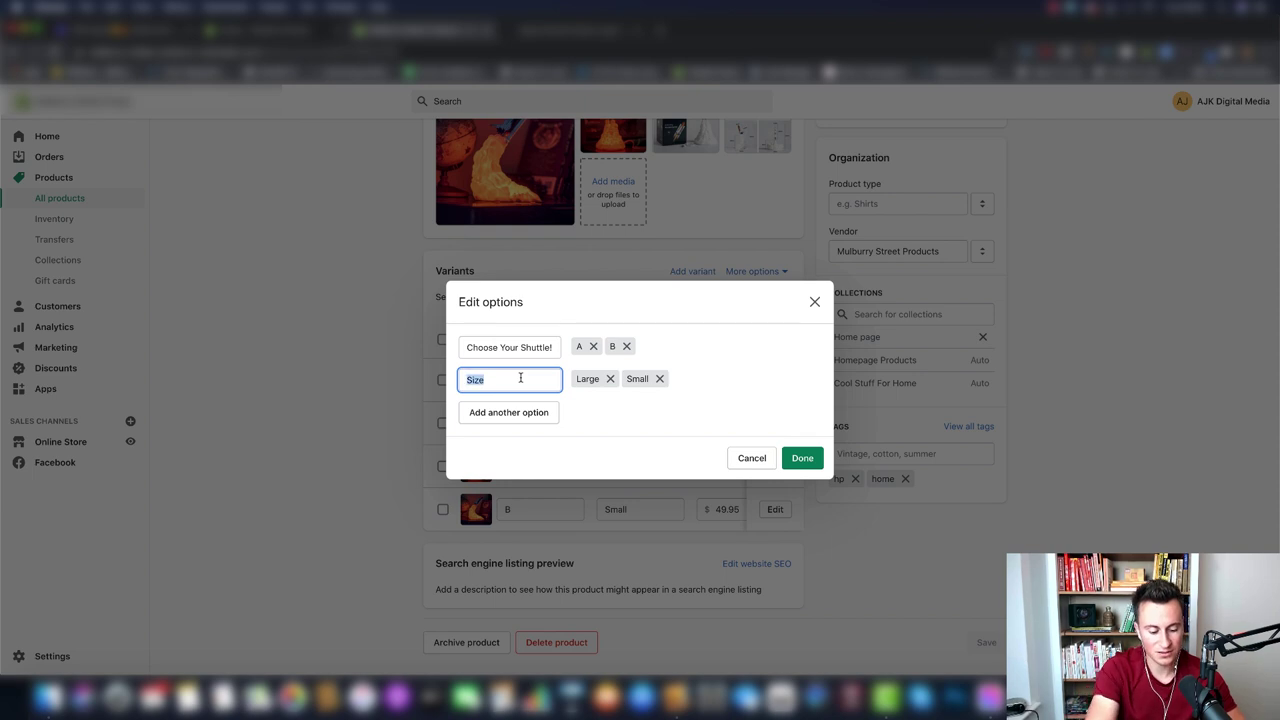
type("Choose")
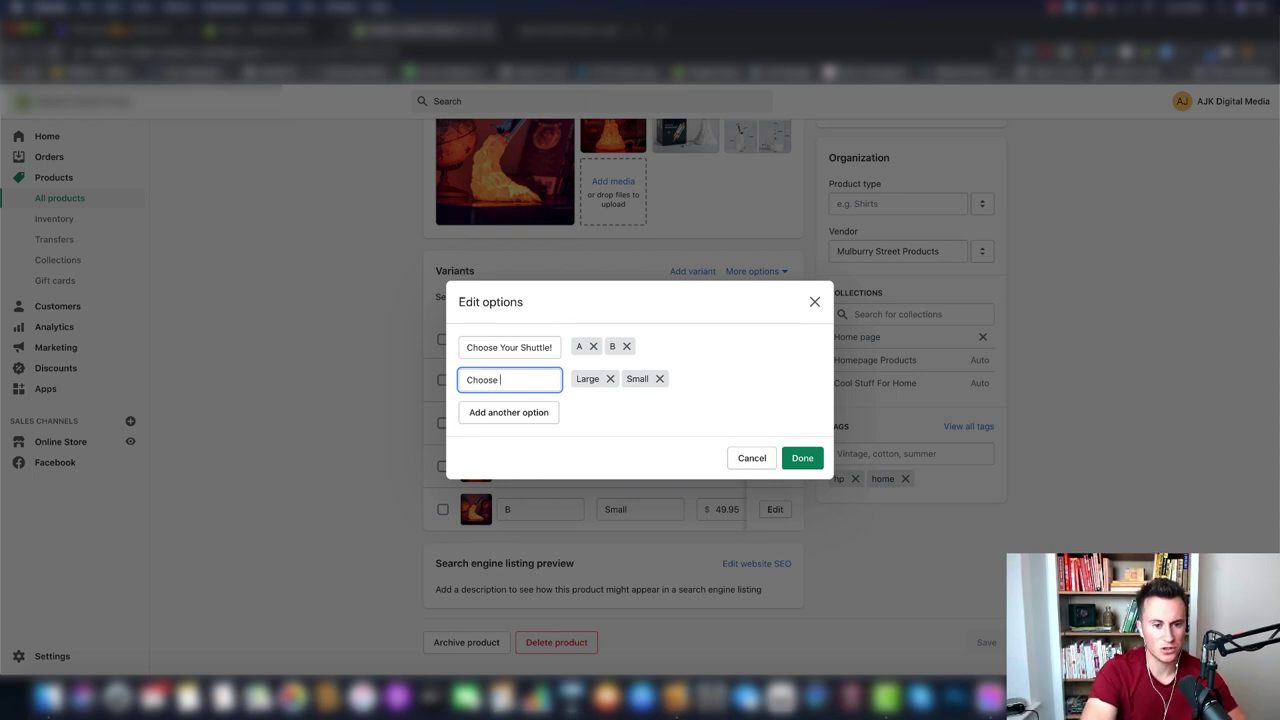
type(" Your Size!")
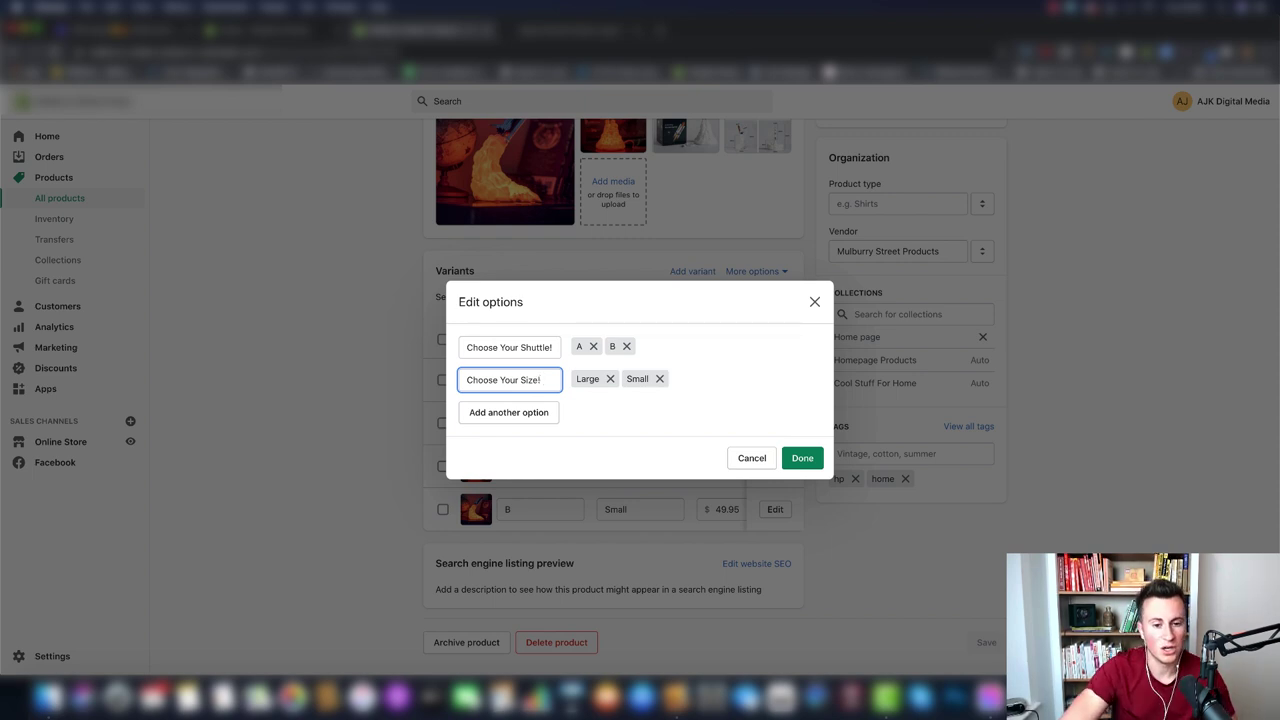
left_click(808, 457)
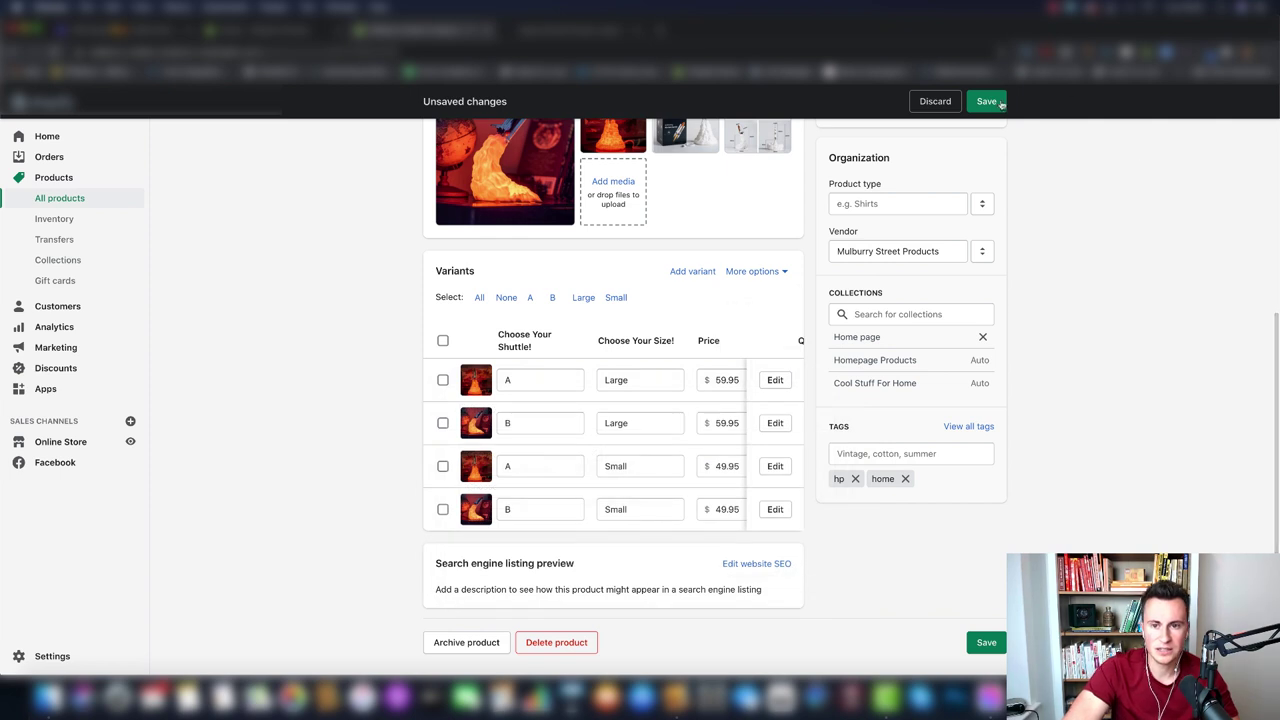
Step: Save the product and reload the storefront page to check the renamed options
left_click(987, 102)
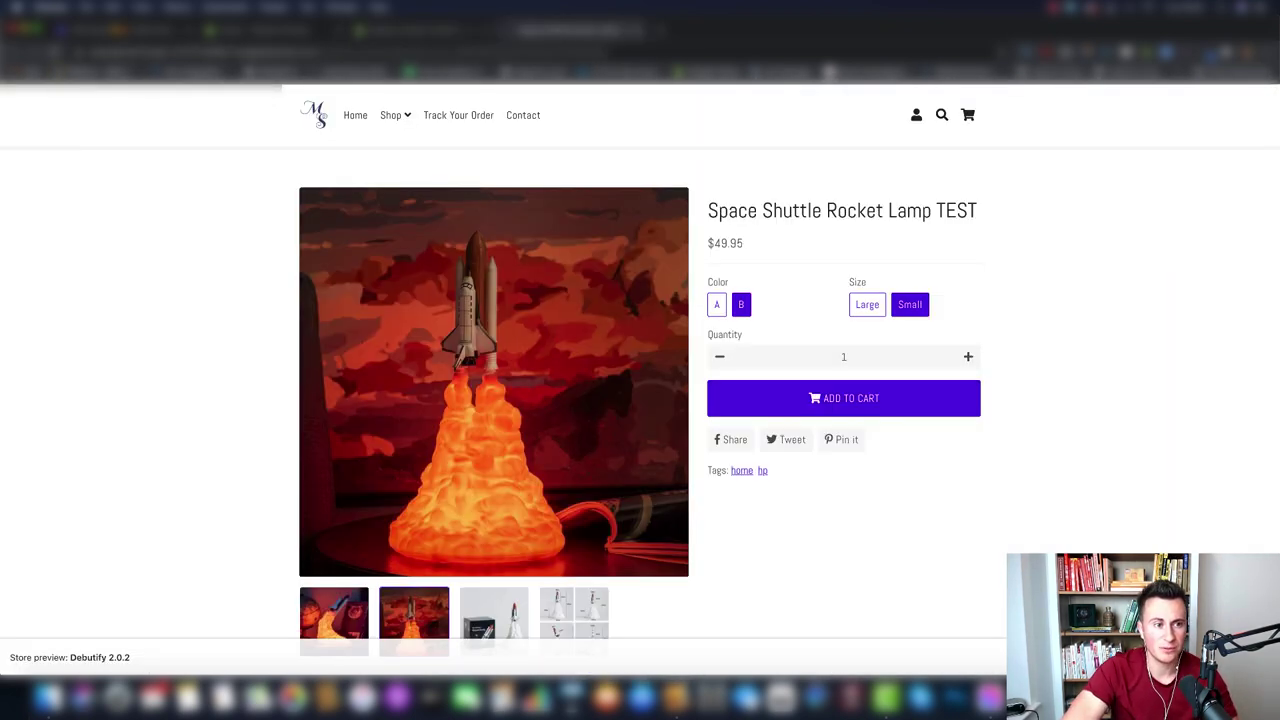
key("super+r")
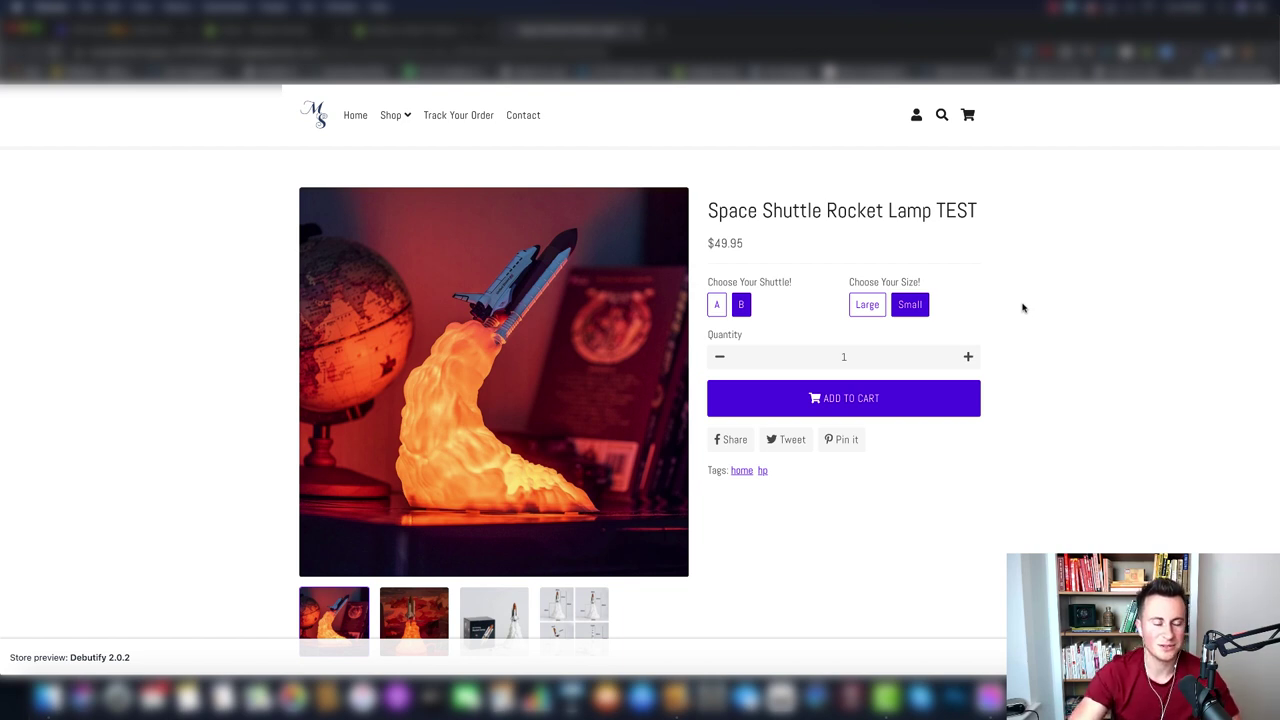
scroll(1022, 308, "down", 1)
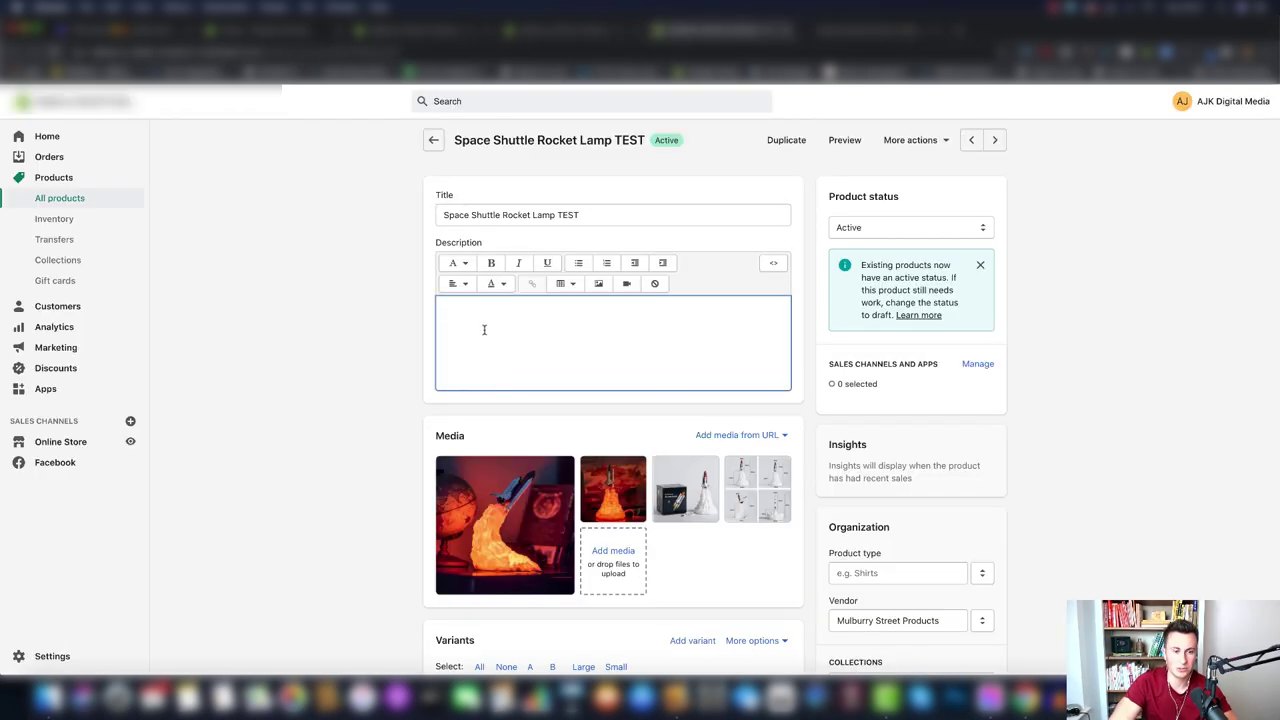
Step: Type the headline 'BLAST OFF INTO SLEEP WITH THIS SPACE SHUTTLE LAMP' in the description
type("B")
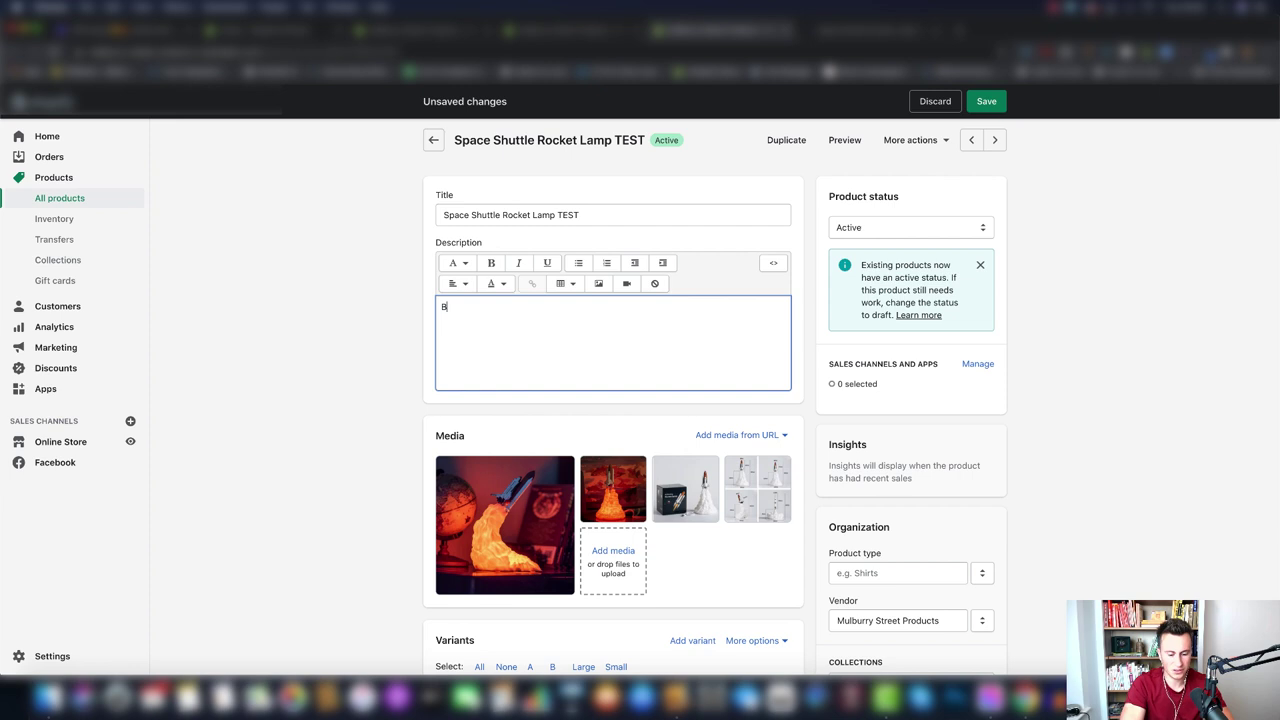
type("last")
key("ctrl+a")
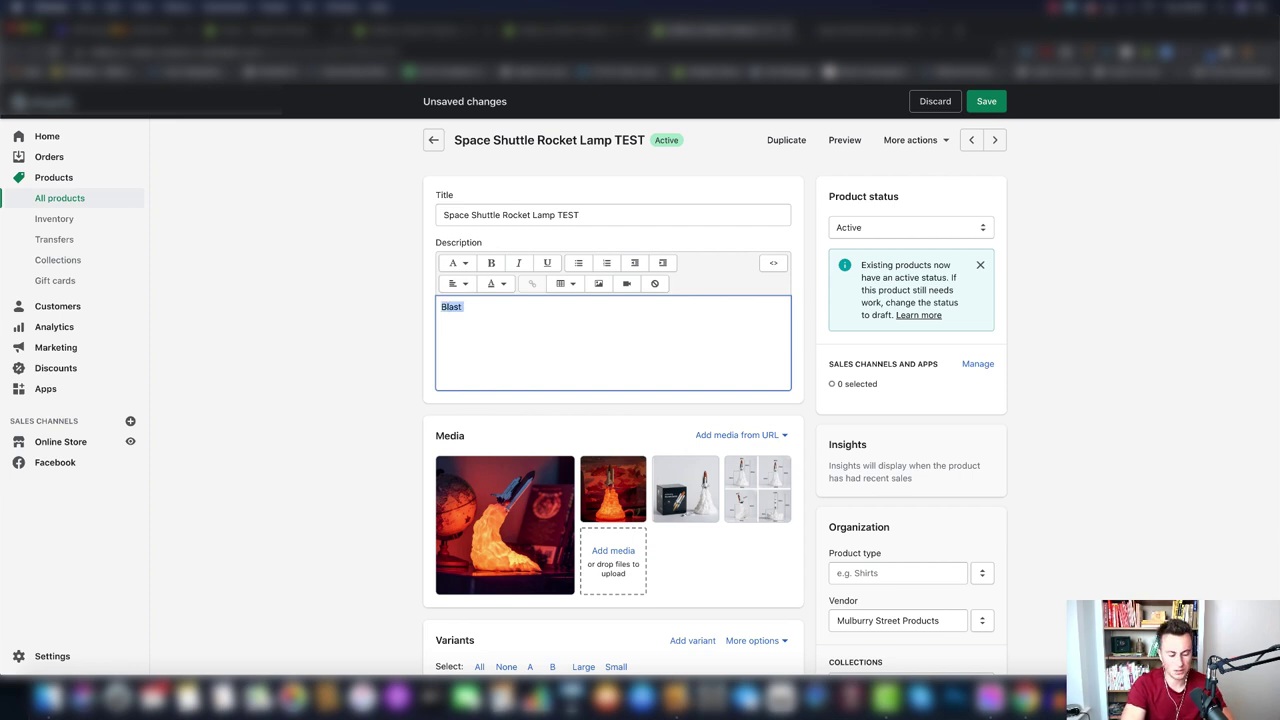
type("BLAST OF")
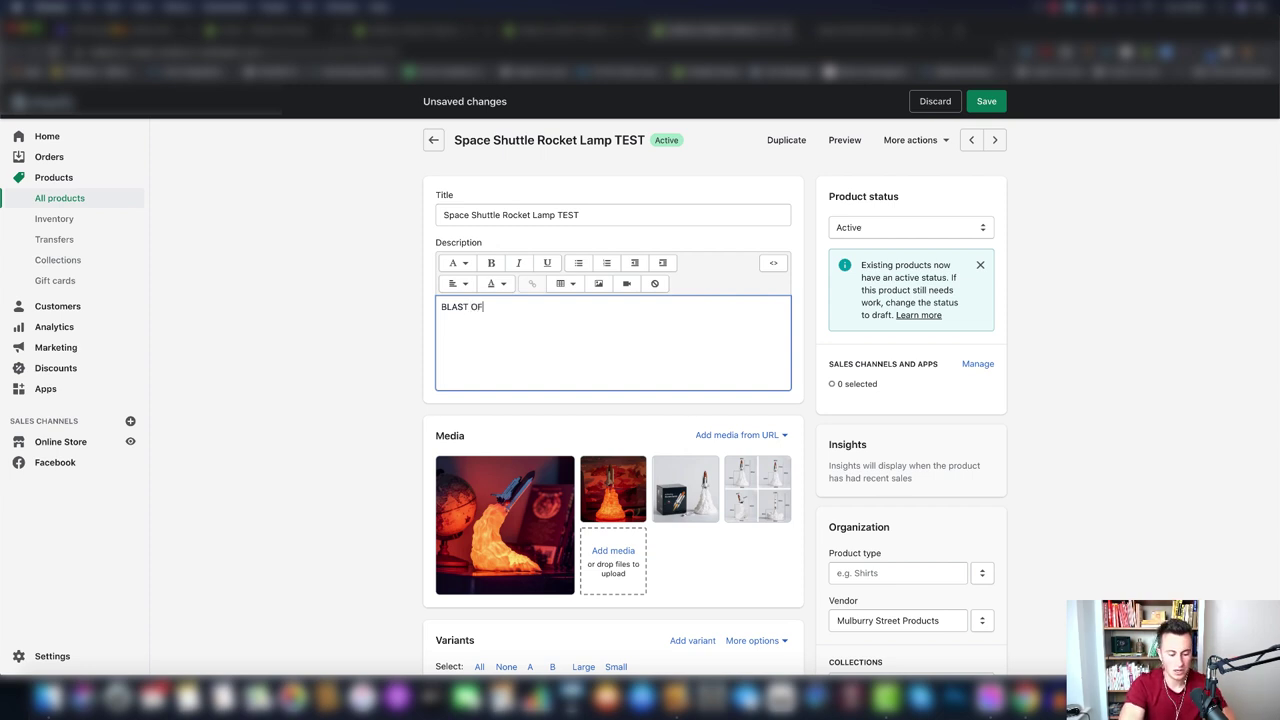
type("INTO SLEEP WIT")
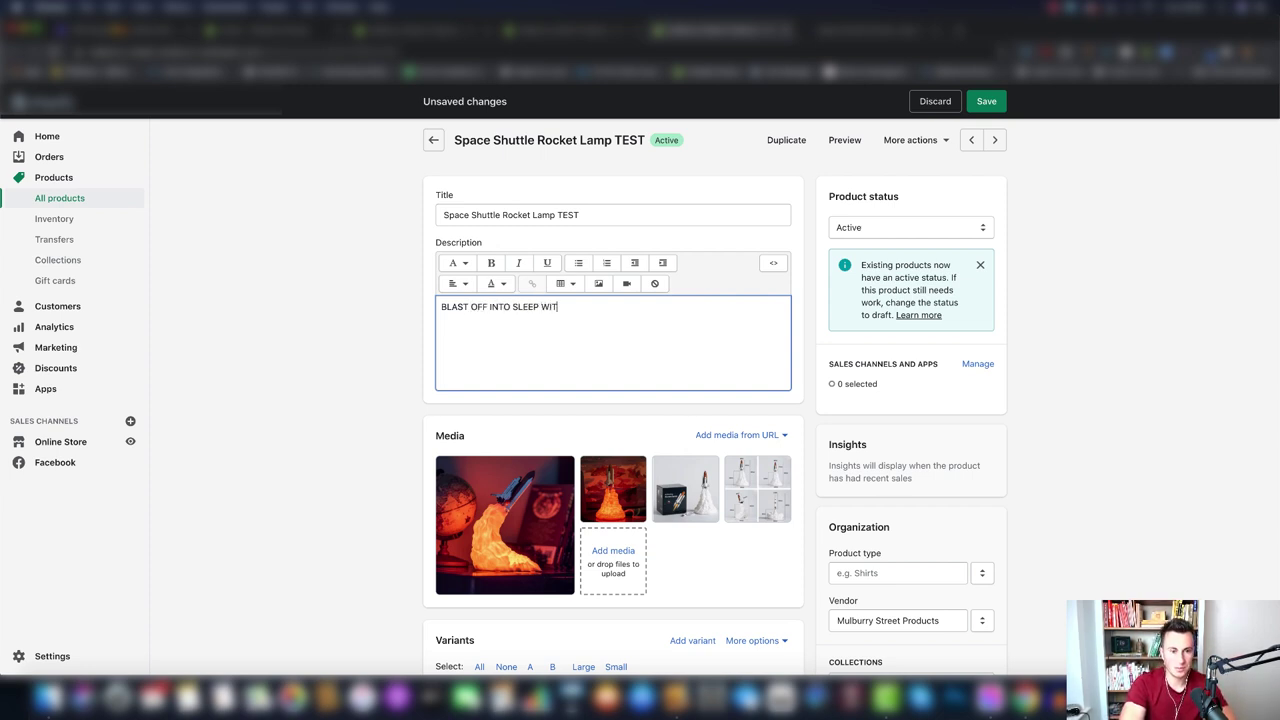
type("H THIS S")
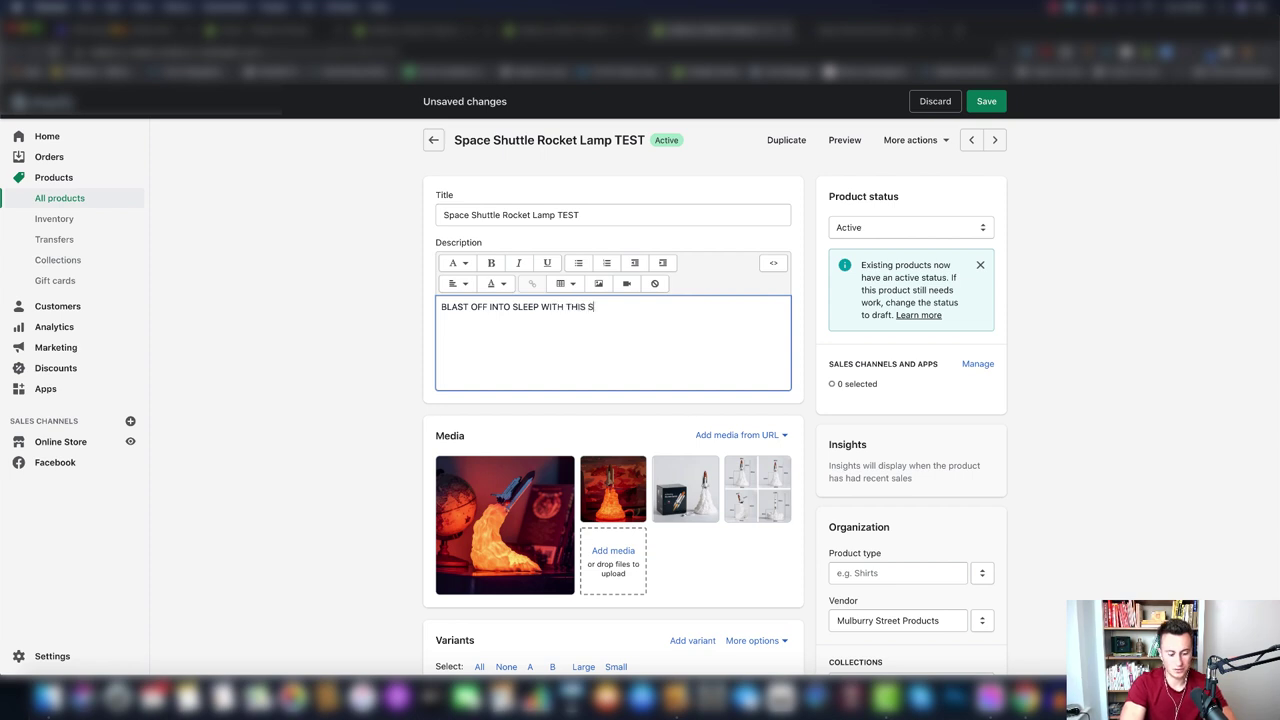
type("PACE SHUTT")
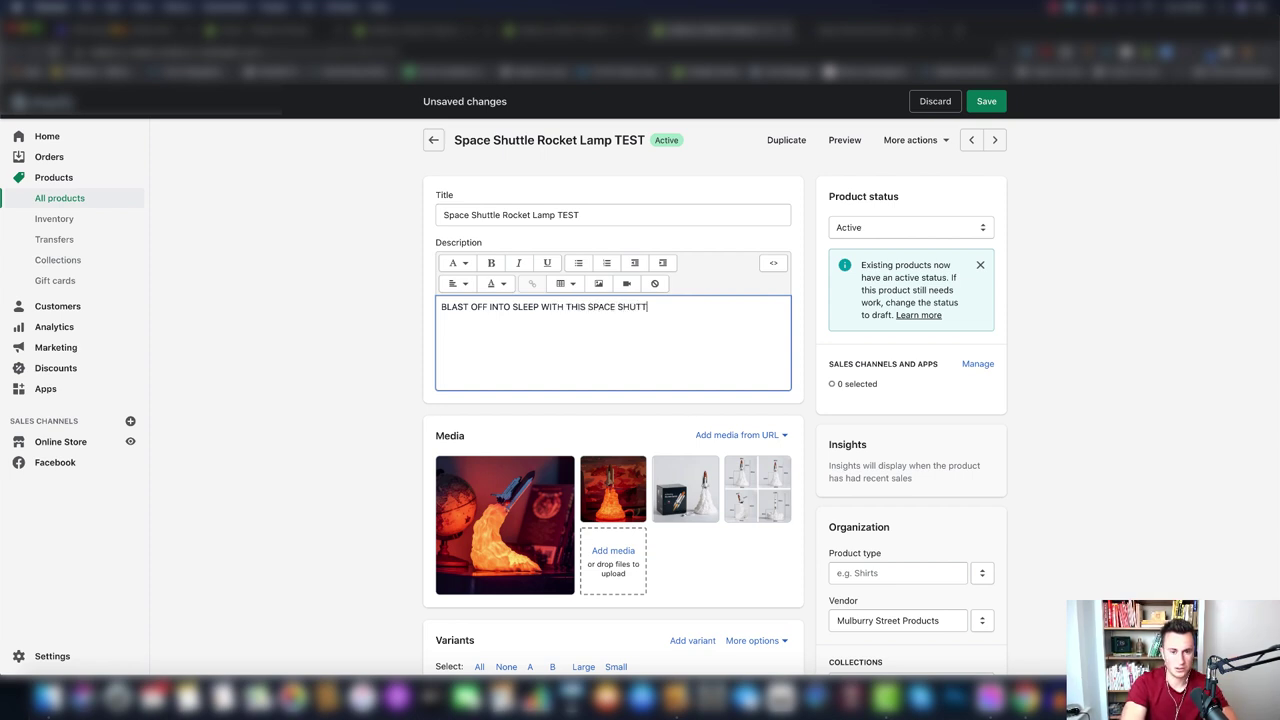
type("LE LAMP!")
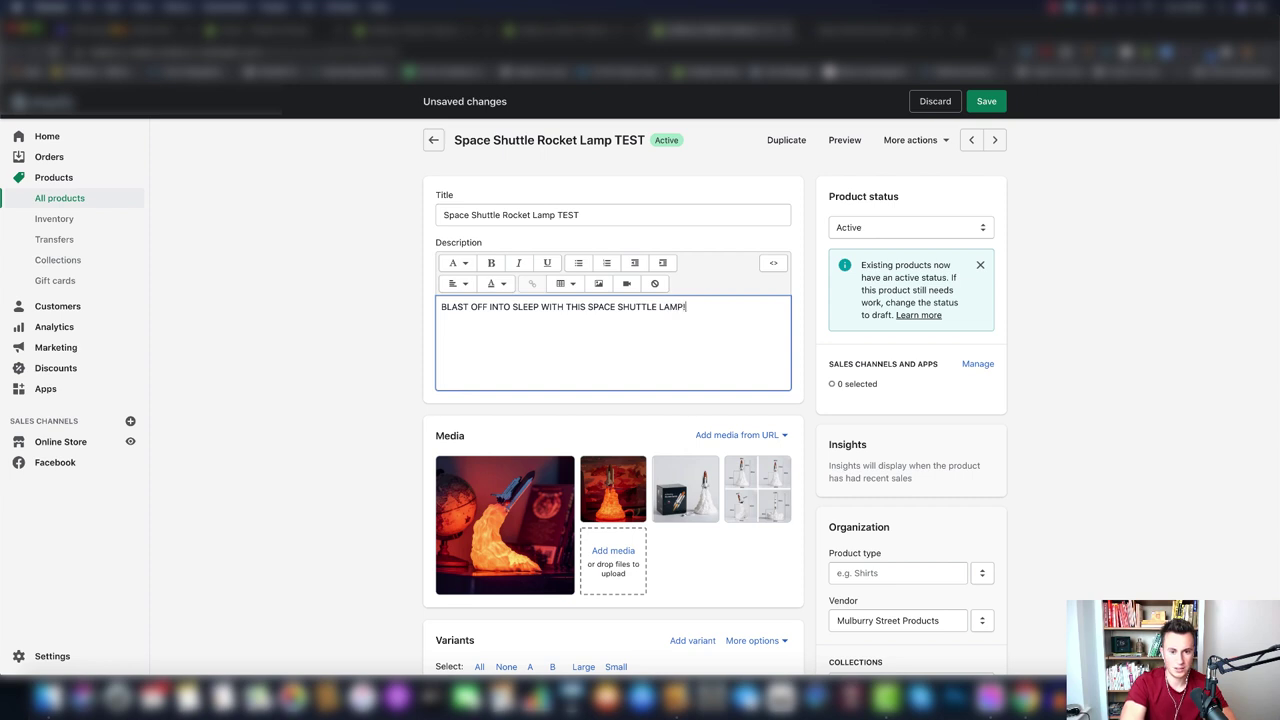
Step: Make the headline bold, save the product, and preview it on the storefront
key("ctrl+a")
left_click(491, 262)
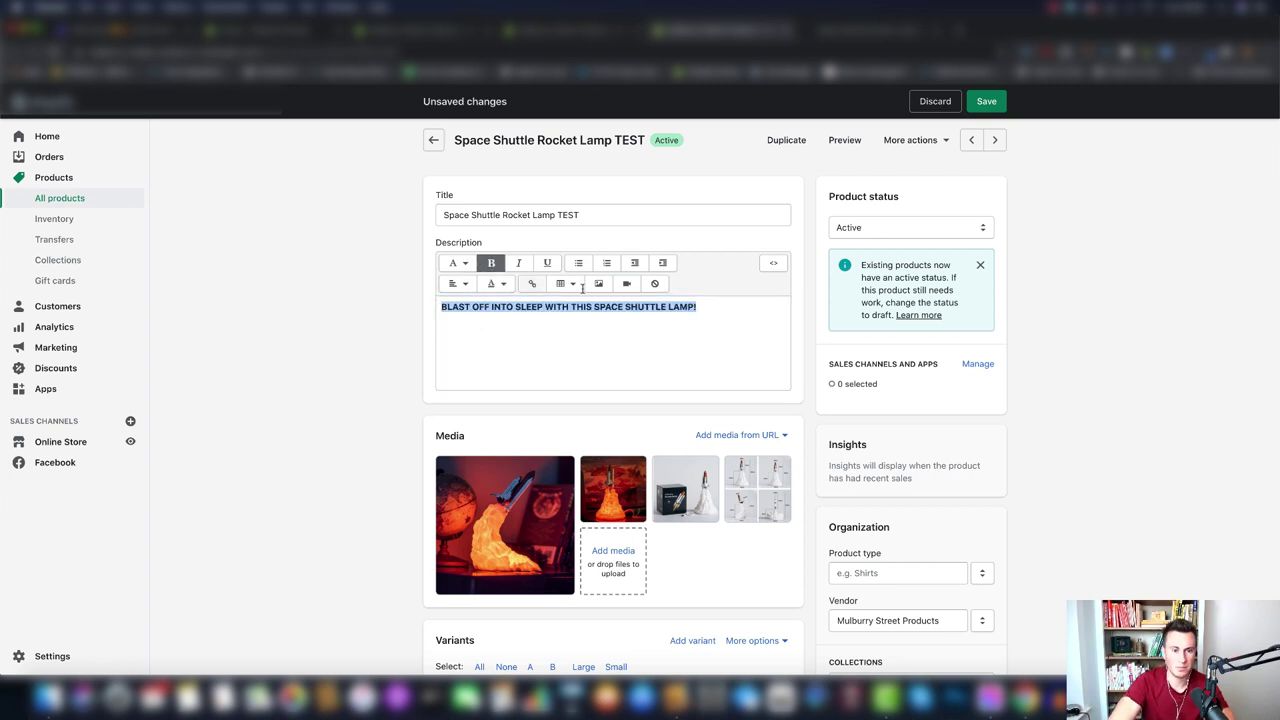
left_click(718, 310)
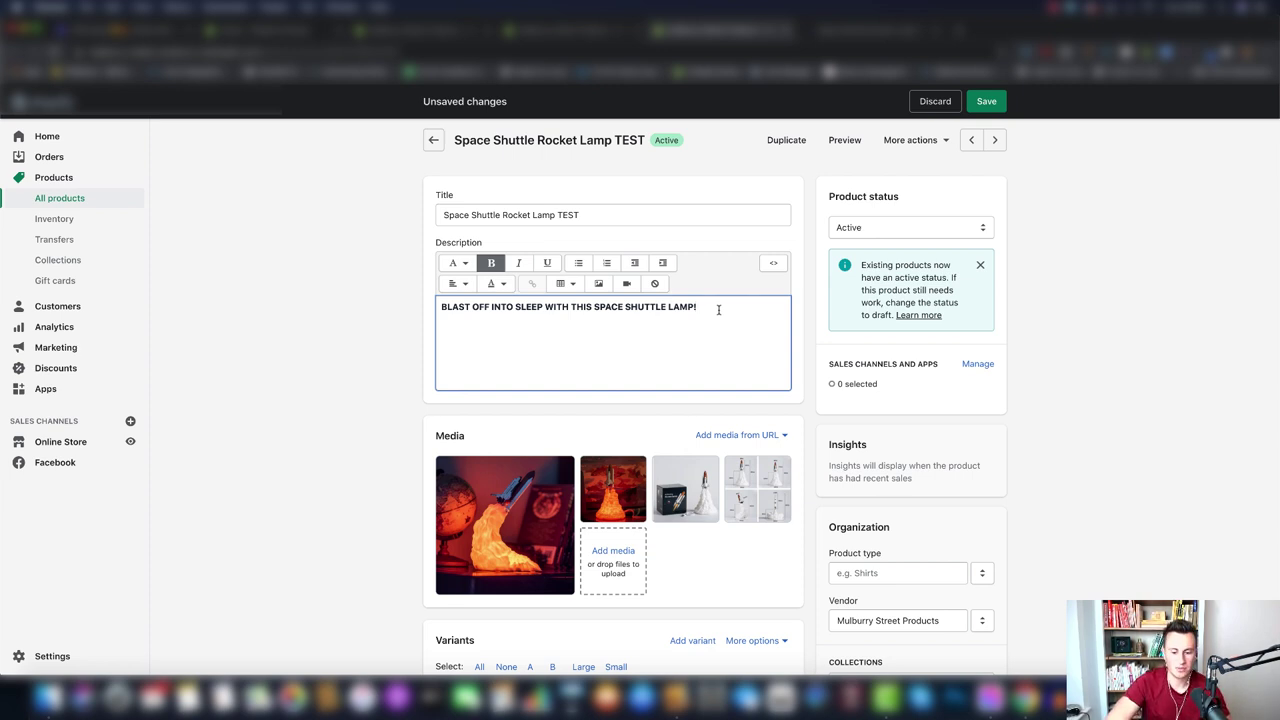
left_click(986, 101)
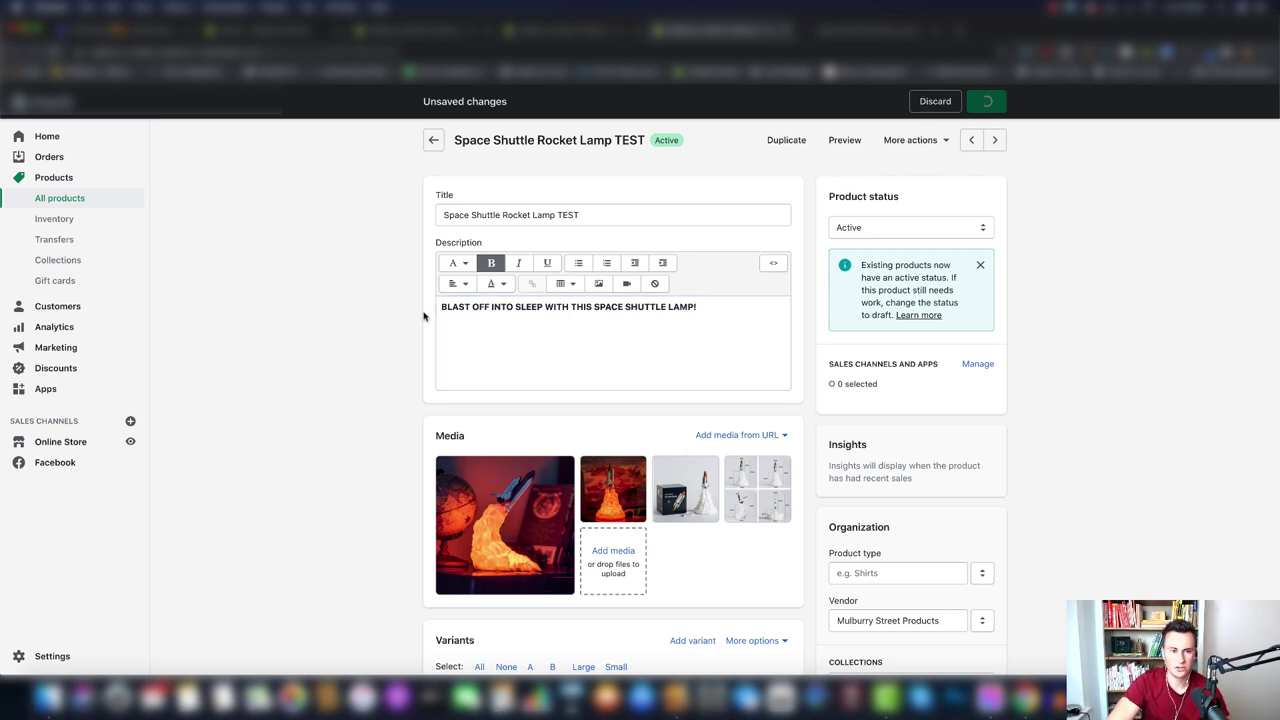
left_click(845, 143)
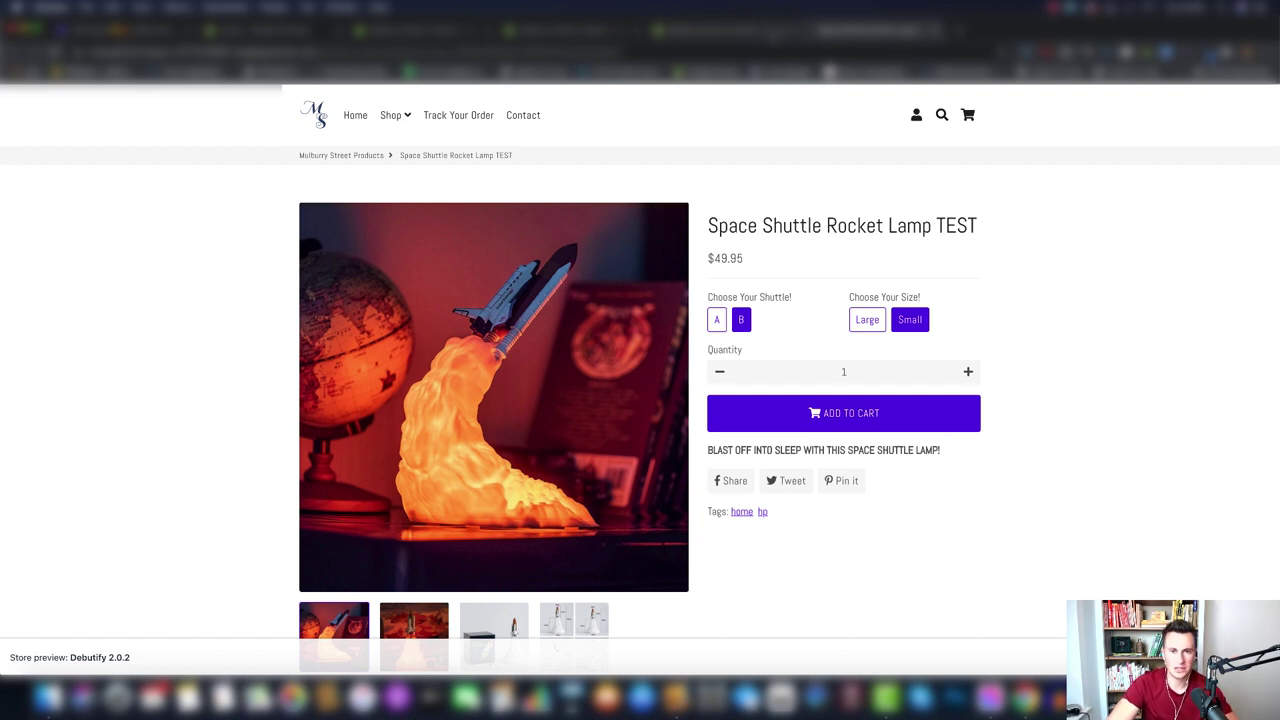
Step: Back in the editor, start a new empty line below the headline
left_click(700, 38)
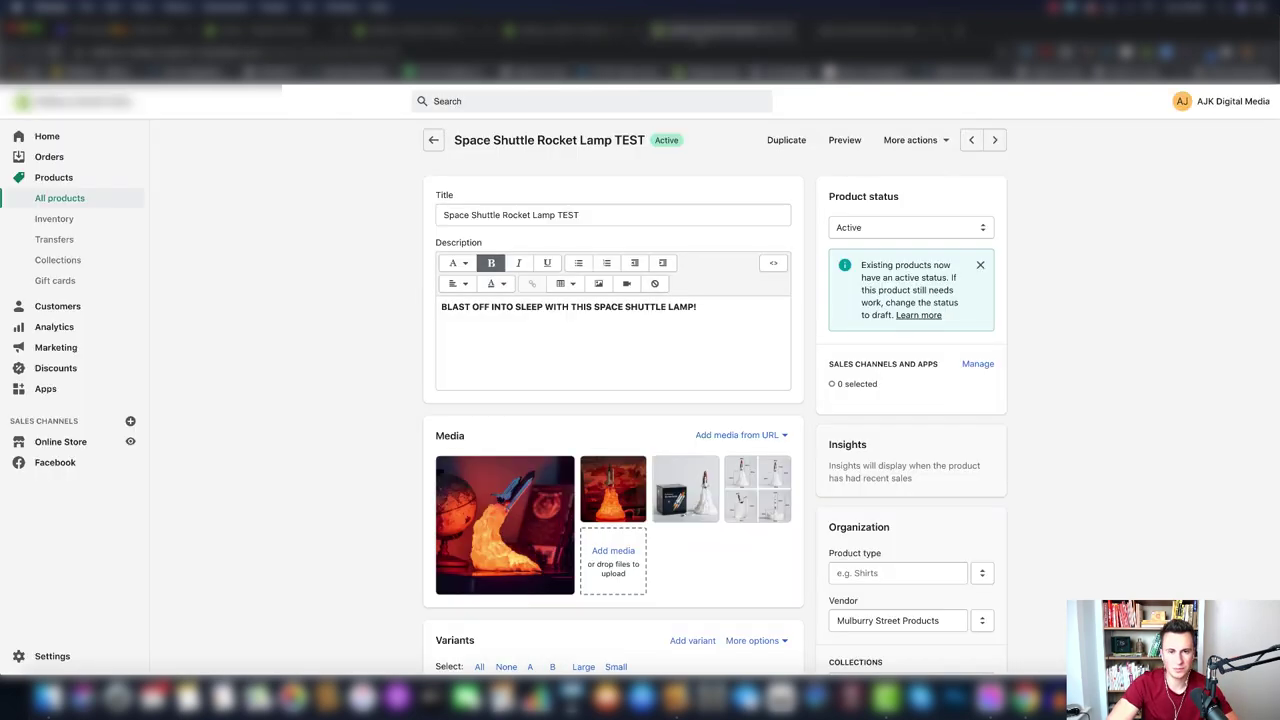
left_click(720, 309)
key("Return")
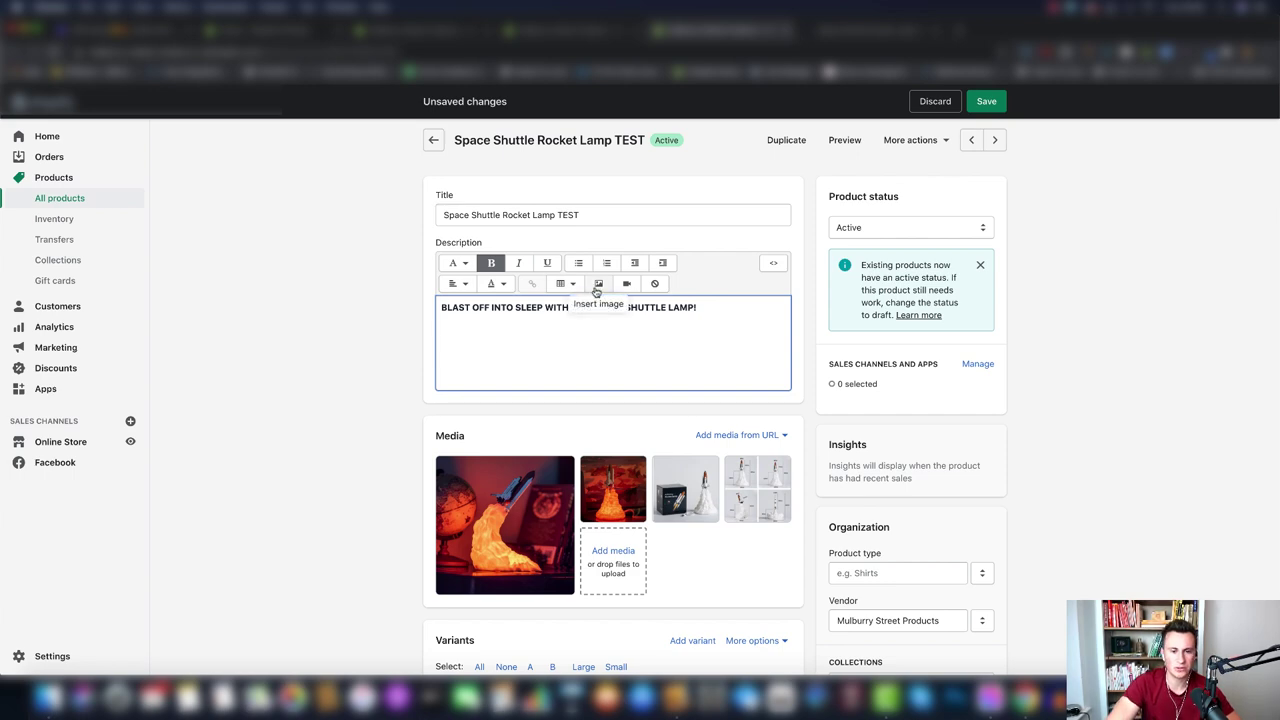
left_click(508, 330)
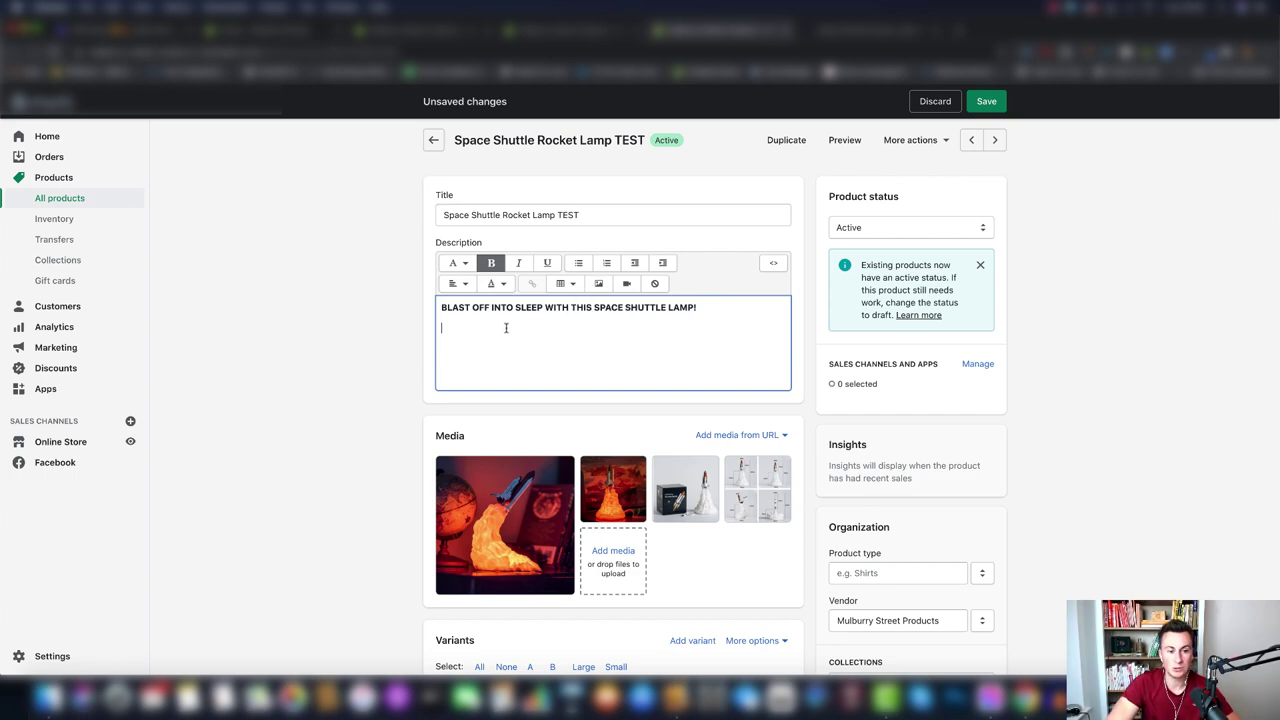
Step: Insert the rocket-launch GIF from the uploads and shrink it to about 407 × 229
left_click(598, 283)
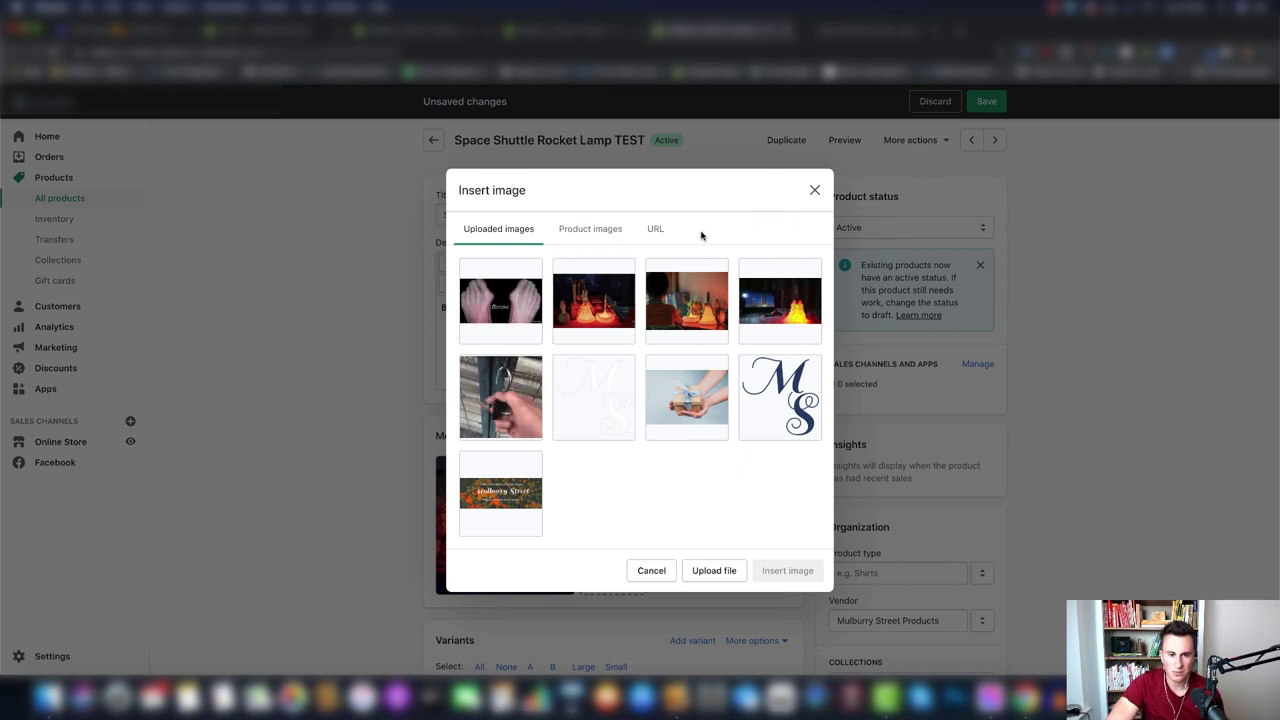
left_click(756, 293)
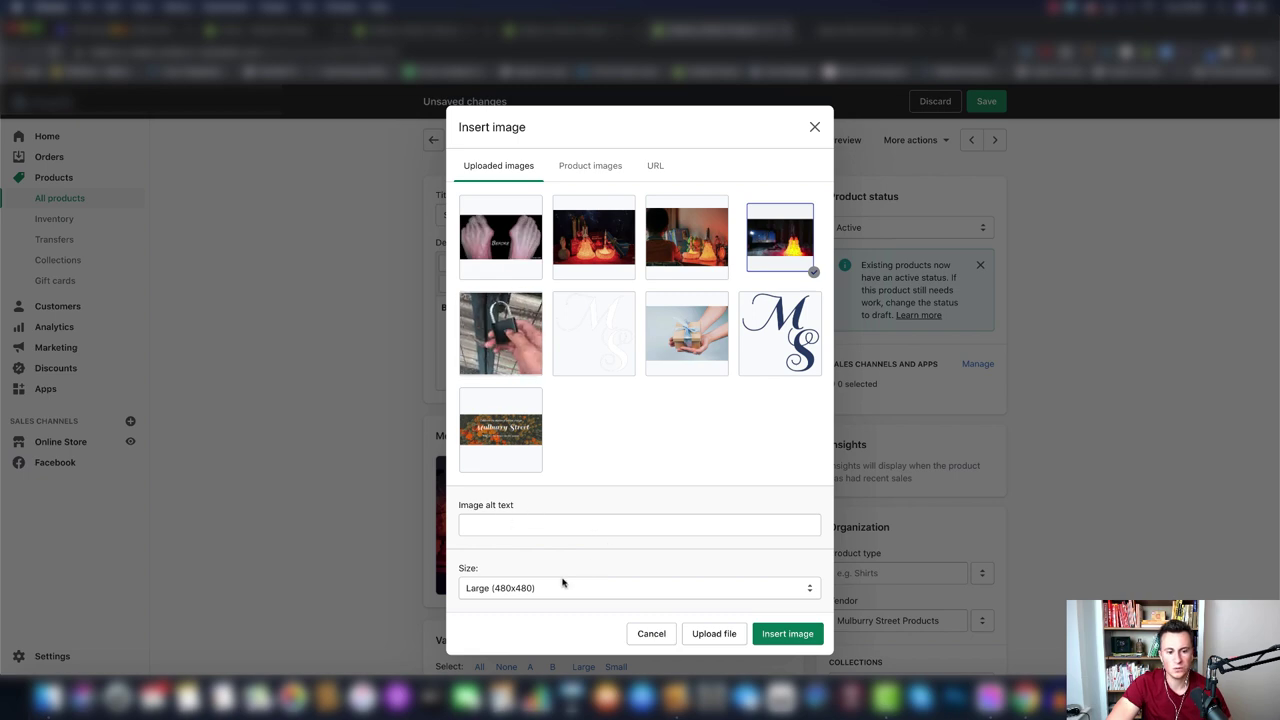
left_click(788, 633)
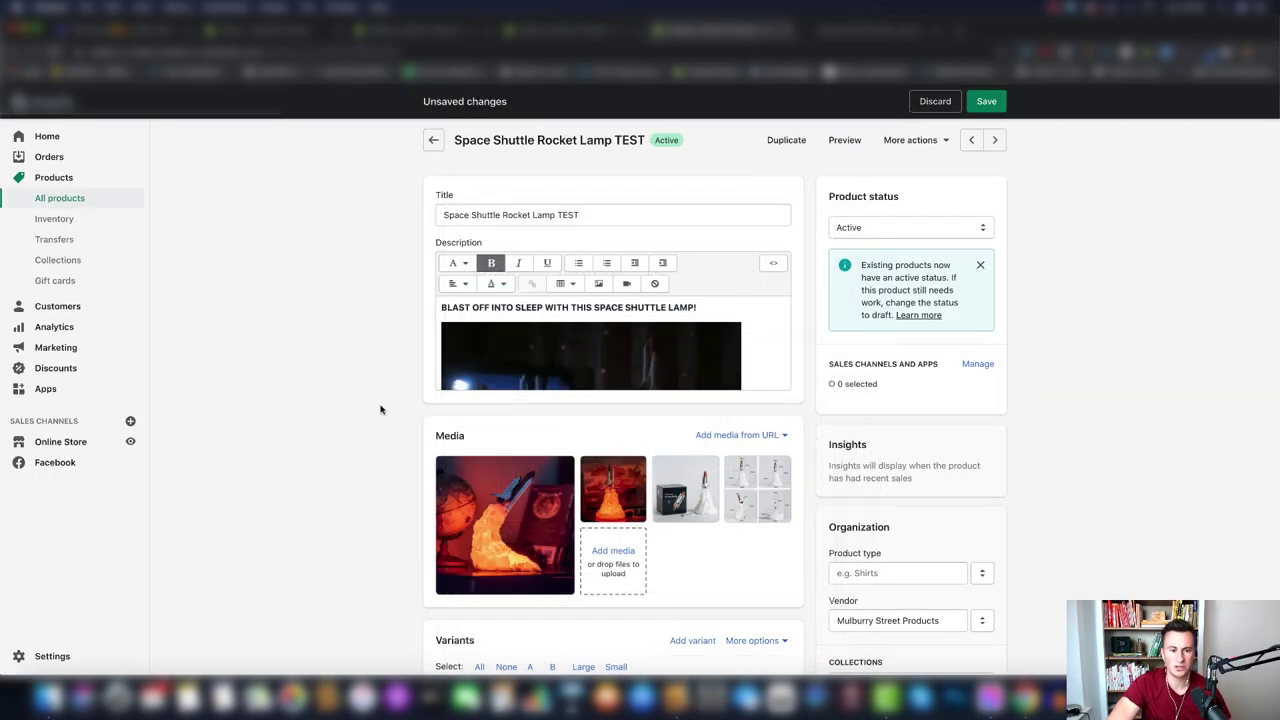
scroll(380, 408, "down", 1)
left_click(601, 303)
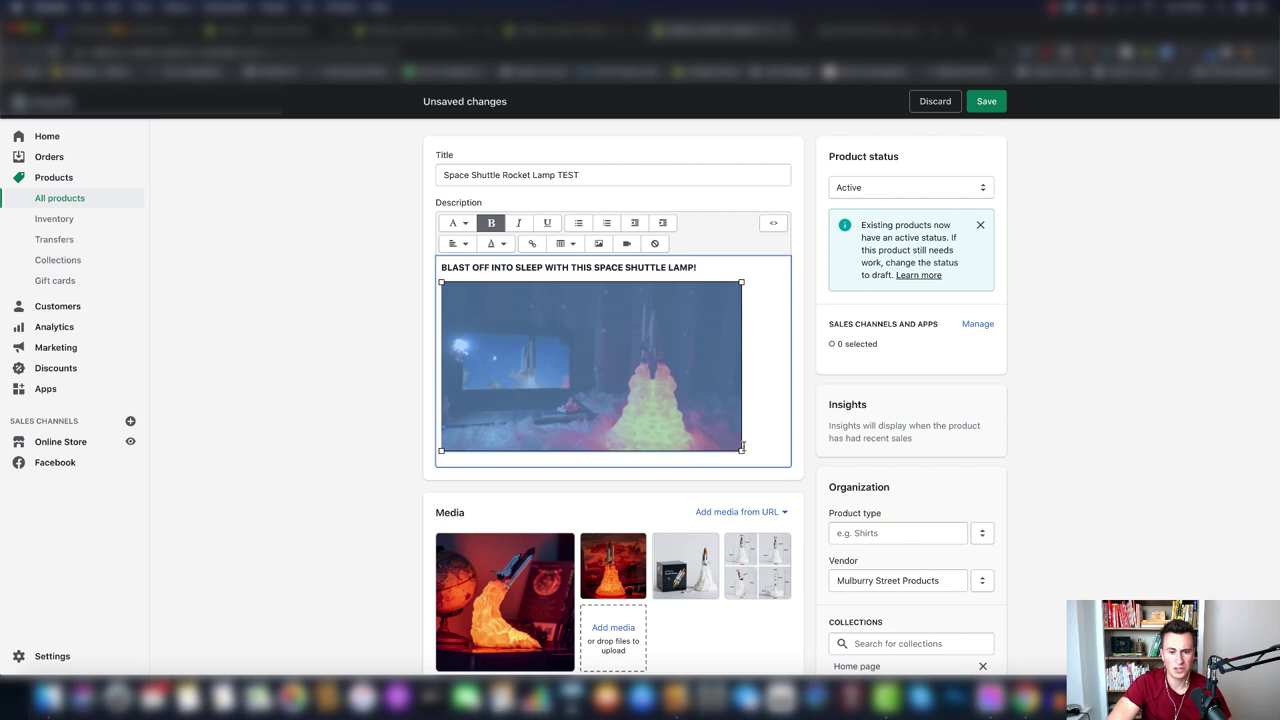
left_click_drag(741, 450, 697, 426)
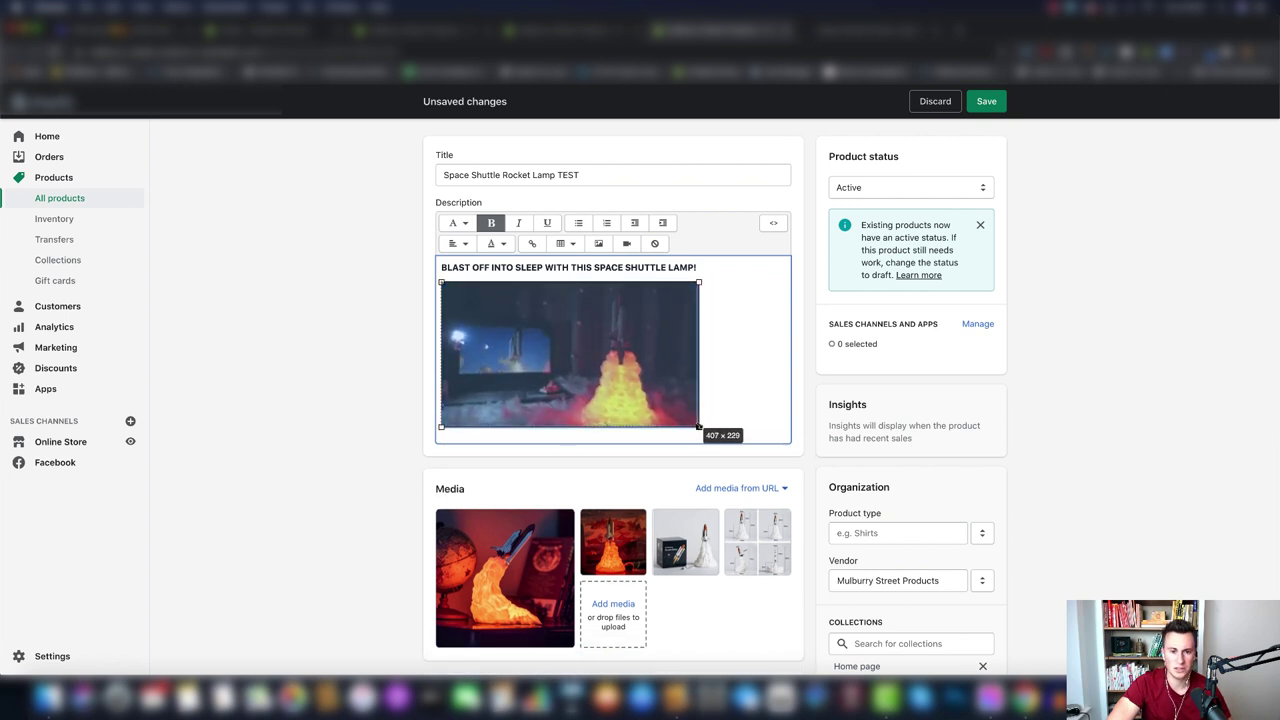
left_click(726, 420)
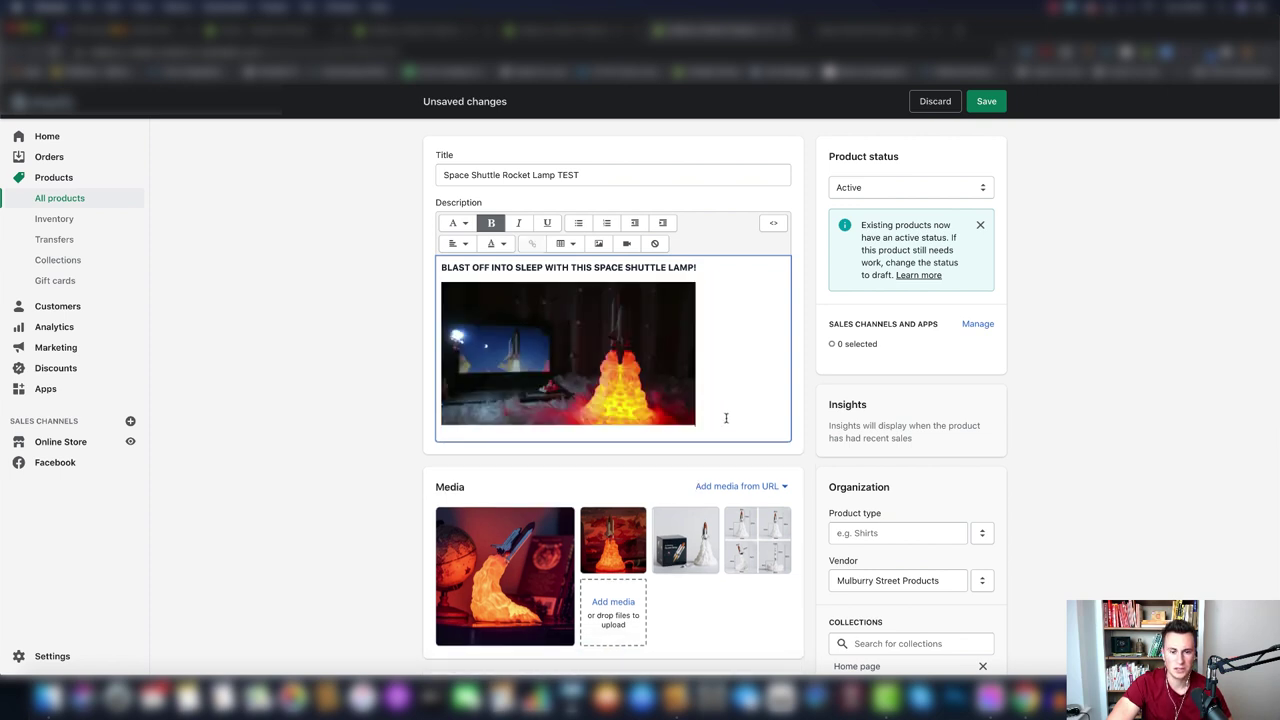
Step: Save, check the GIF under the headline on the storefront preview, then return to the editor
left_click(986, 101)
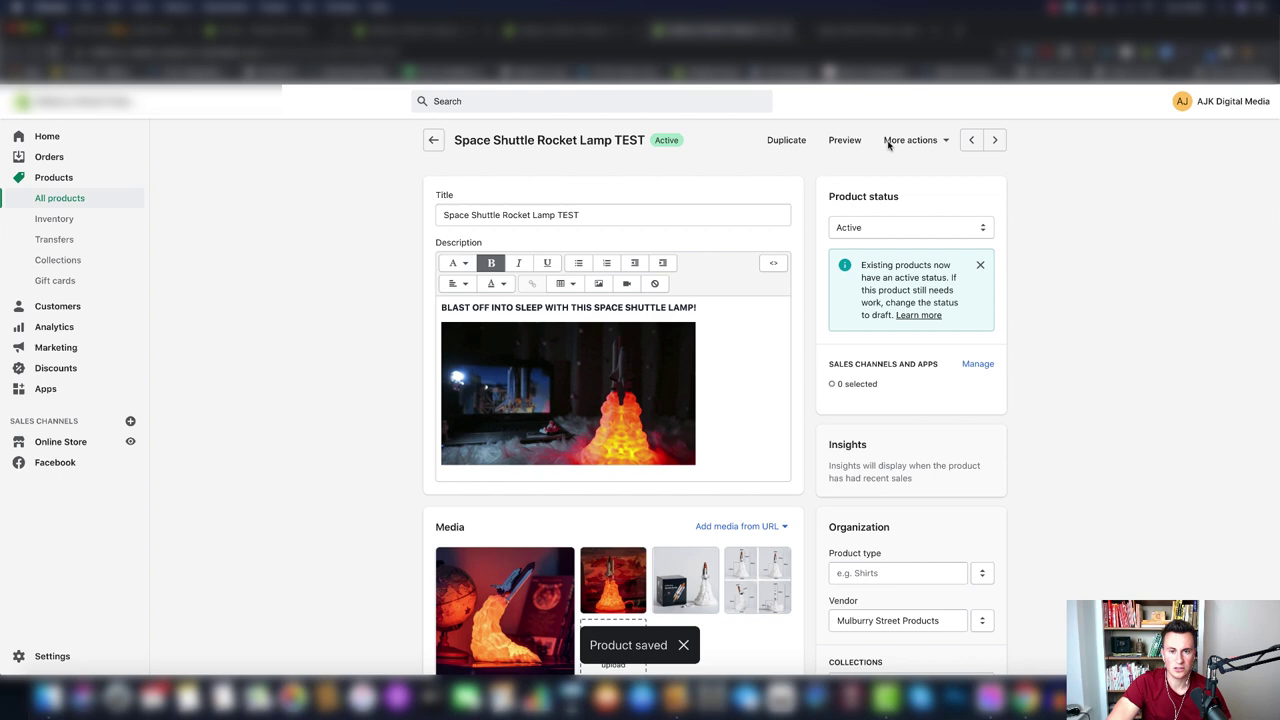
left_click(844, 140)
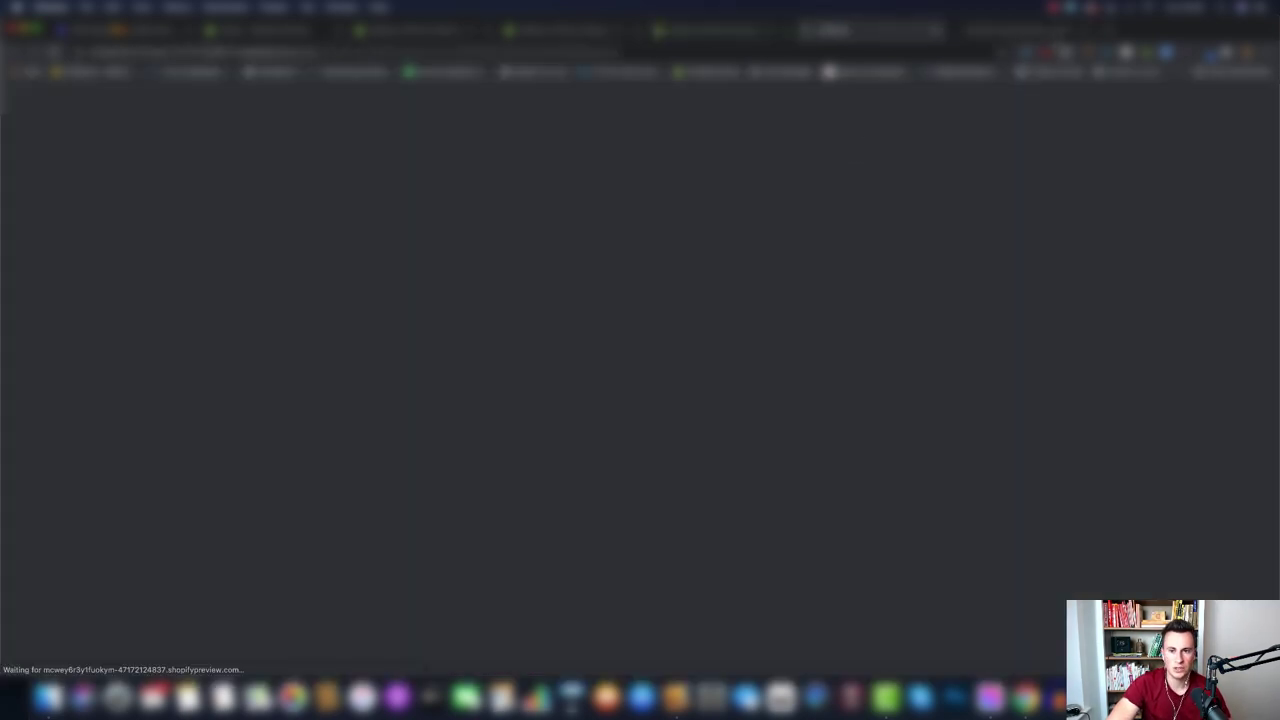
scroll(1097, 377, "down", 1)
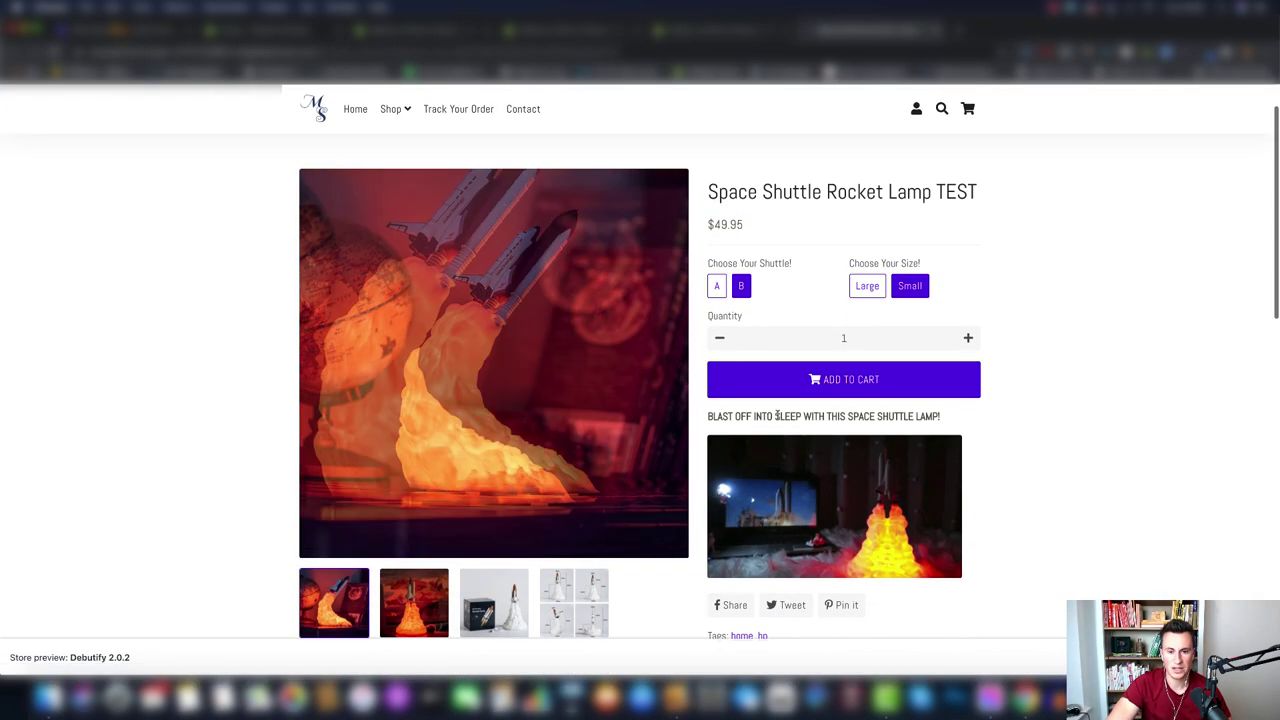
scroll(916, 481, "down", 1)
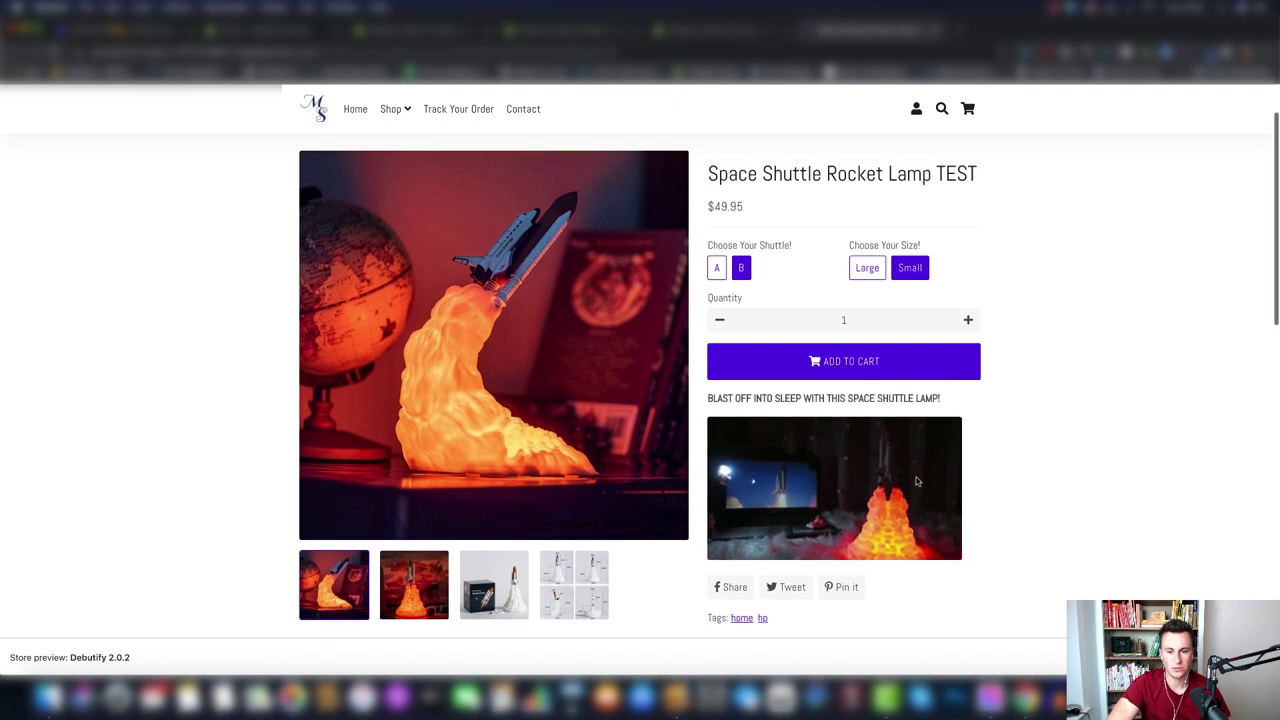
scroll(916, 481, "down", 1)
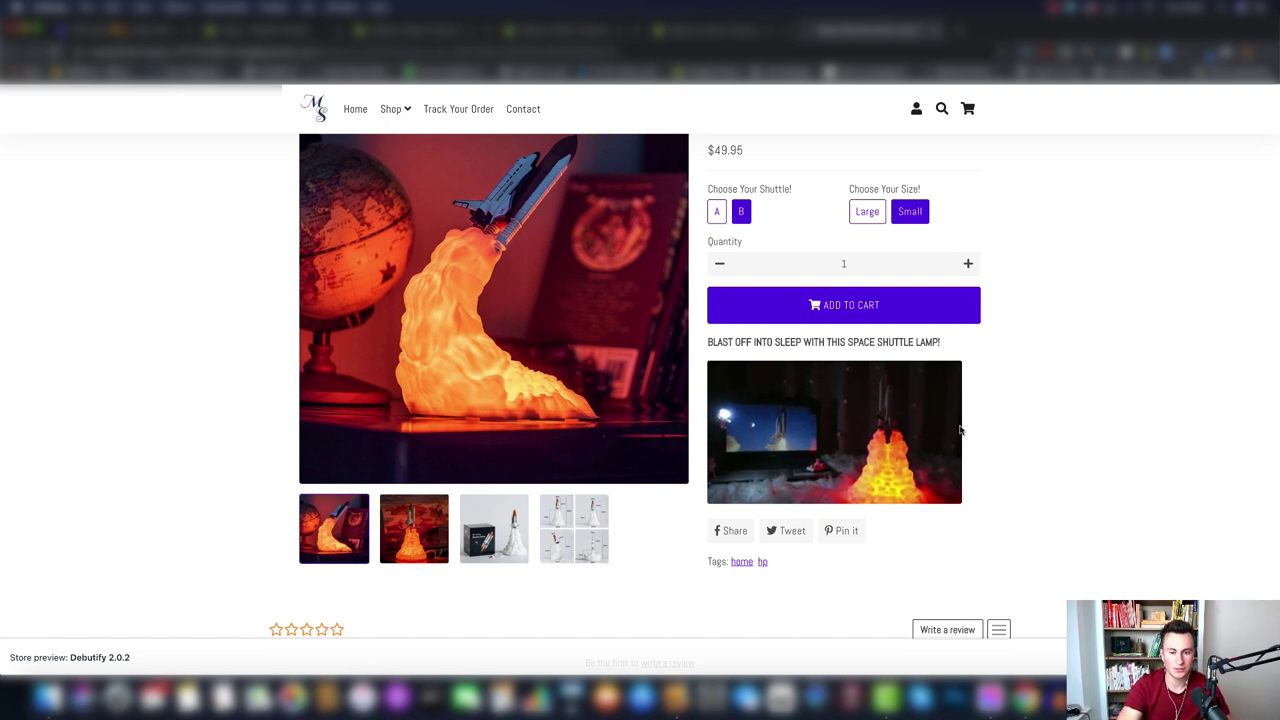
key("super+w")
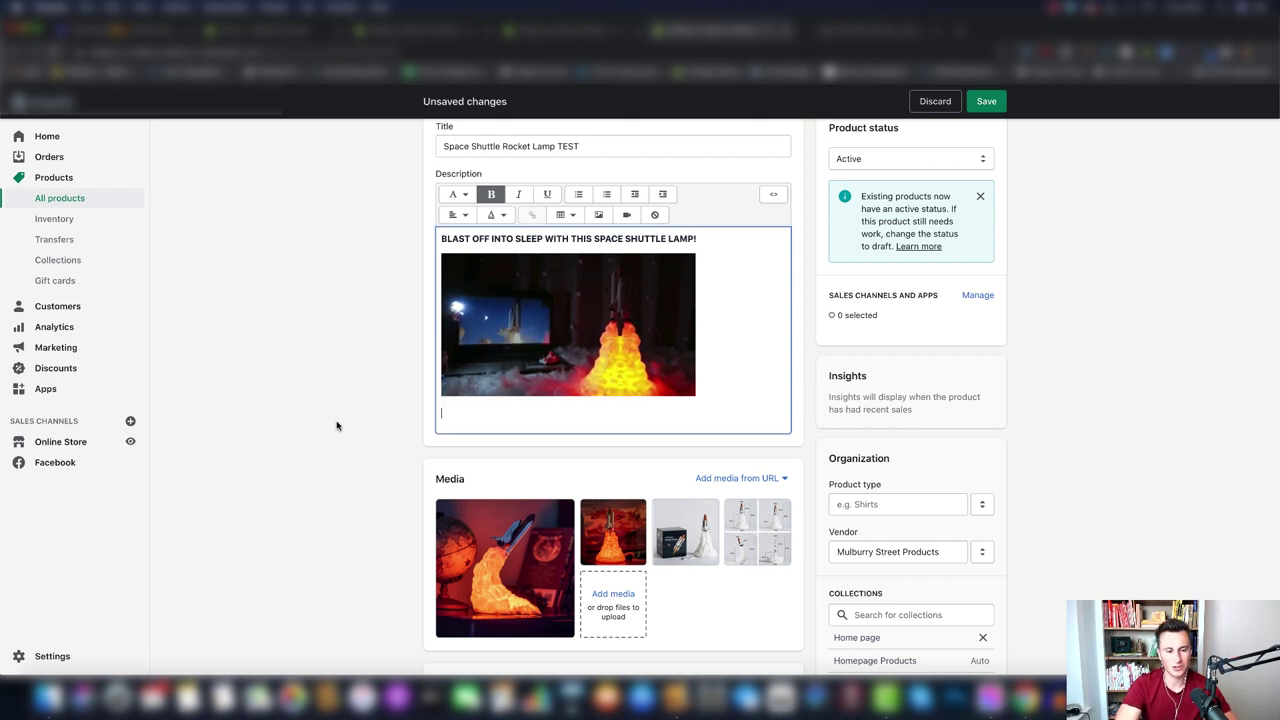
Step: Paste the two paragraphs pitching the LED shuttle as a launch-site light and nightlight
type("This LED space shuttle will light up any room of your house by turning it into your very own launch site! With multiple light settings this space shuttle lamp can be used as a nightlight to help your child sleep or a brighter light for reading as well.")
scroll(680, 440, "down", 1)
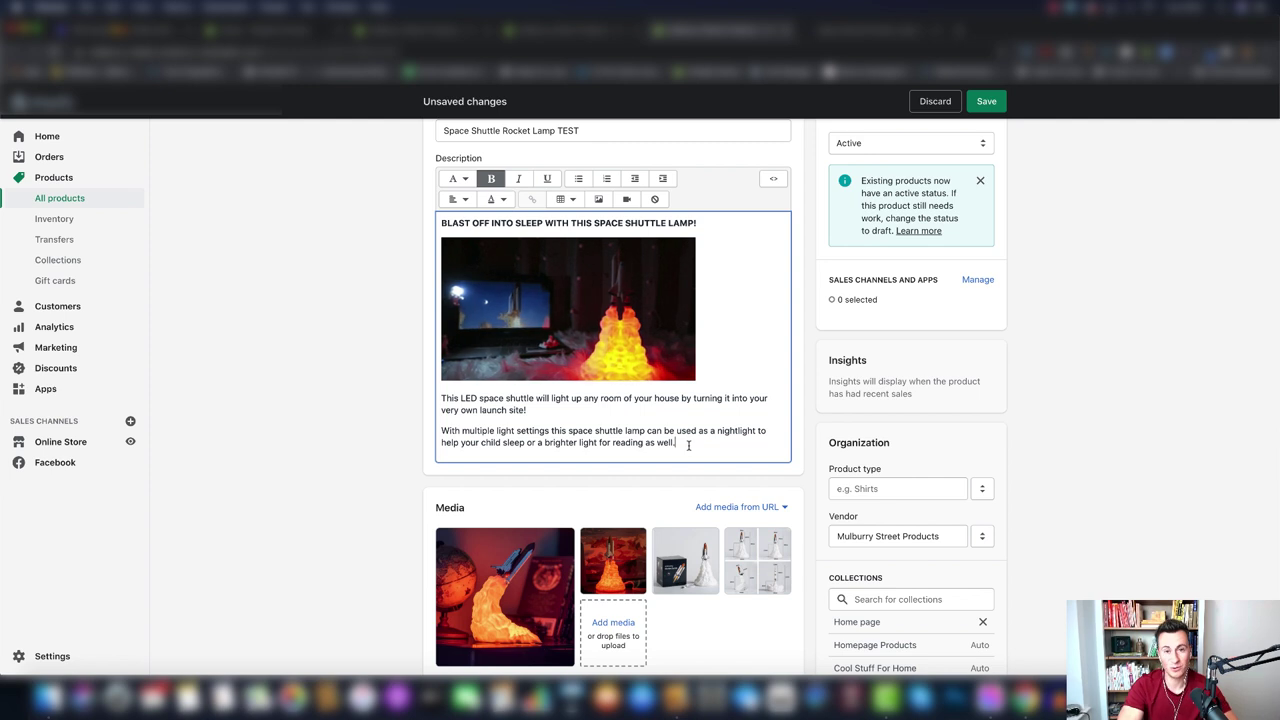
scroll(688, 445, "down", 1)
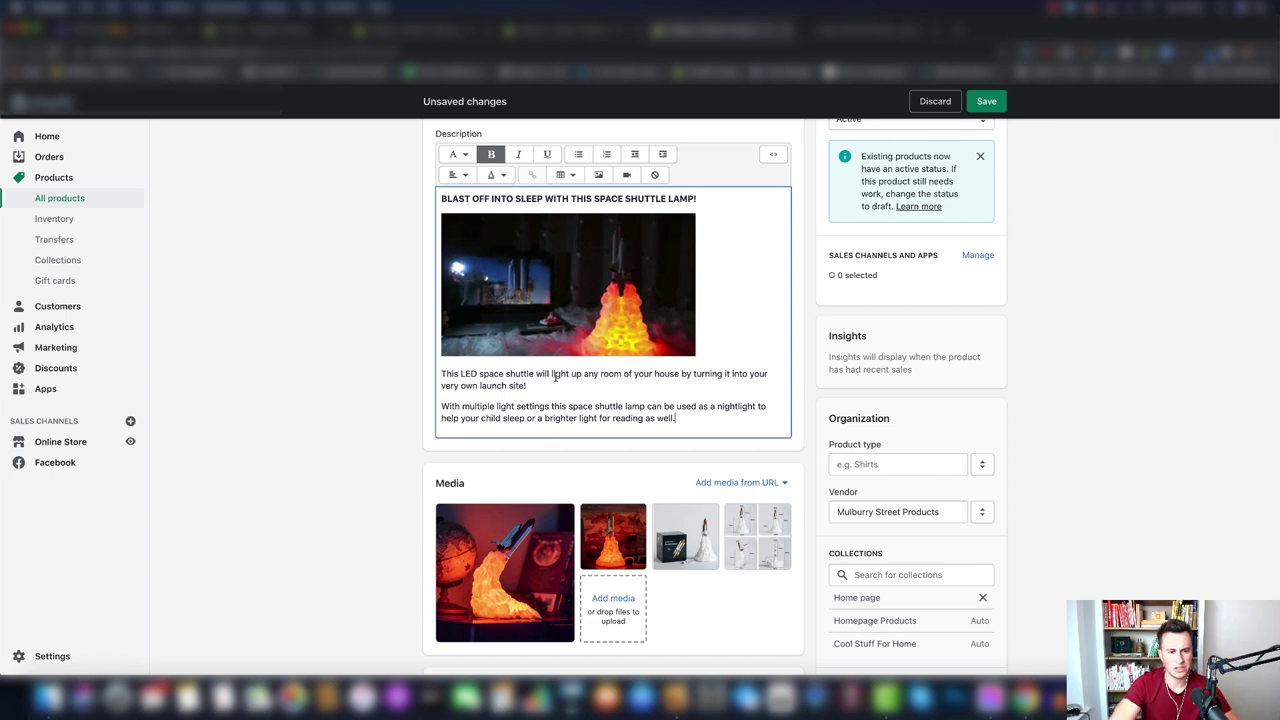
Step: Bold 'multiple light settings' and 'nightlight' in the second paragraph
left_click_drag(462, 406, 545, 406)
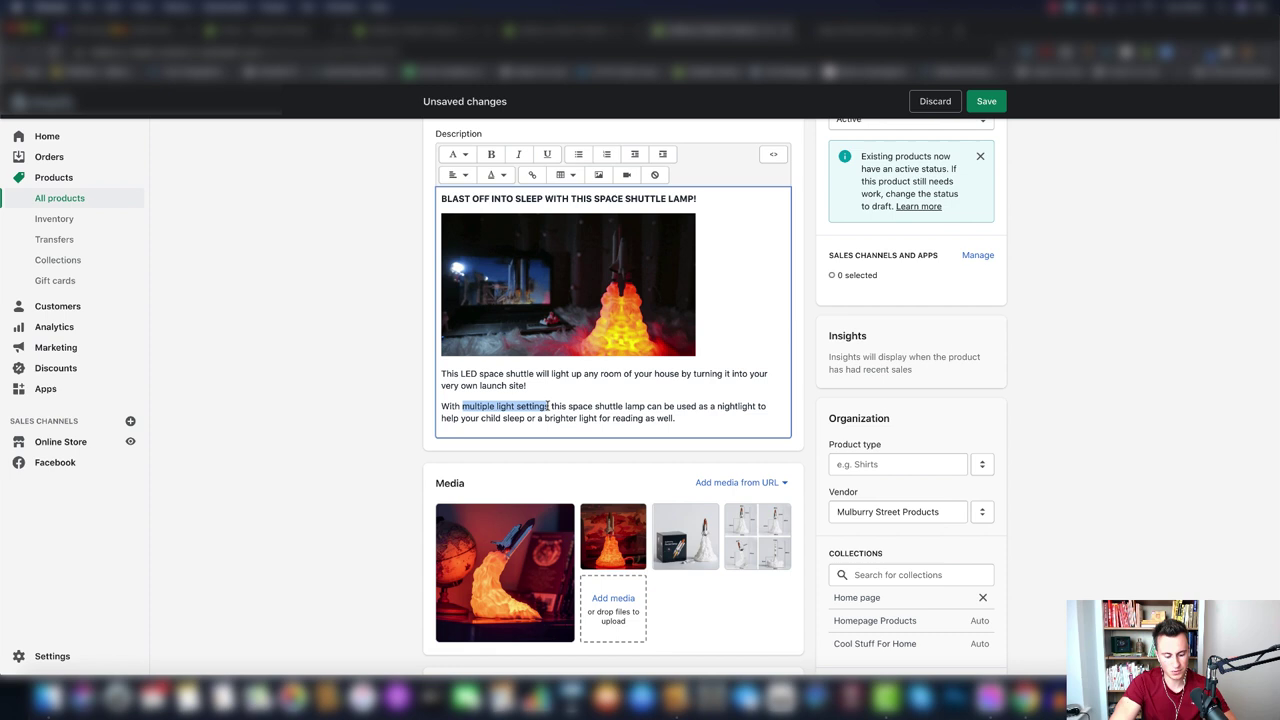
key("ctrl+b")
left_click(578, 420)
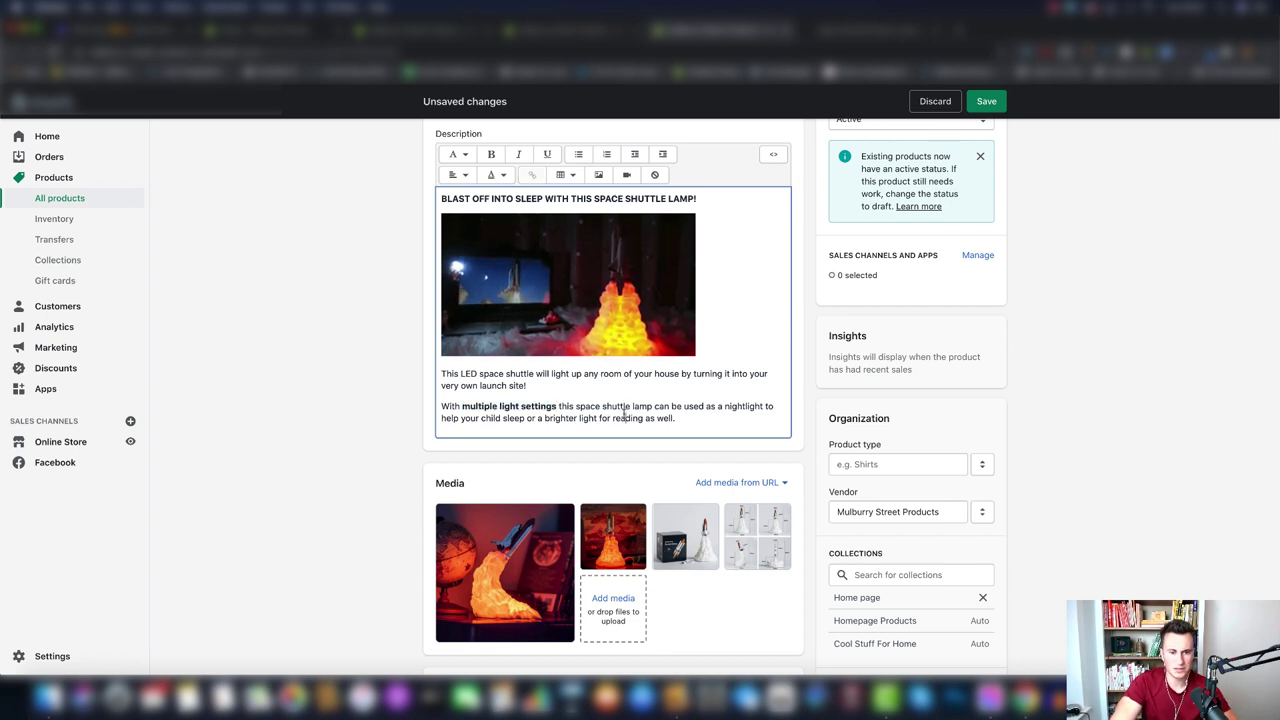
double_click(744, 406)
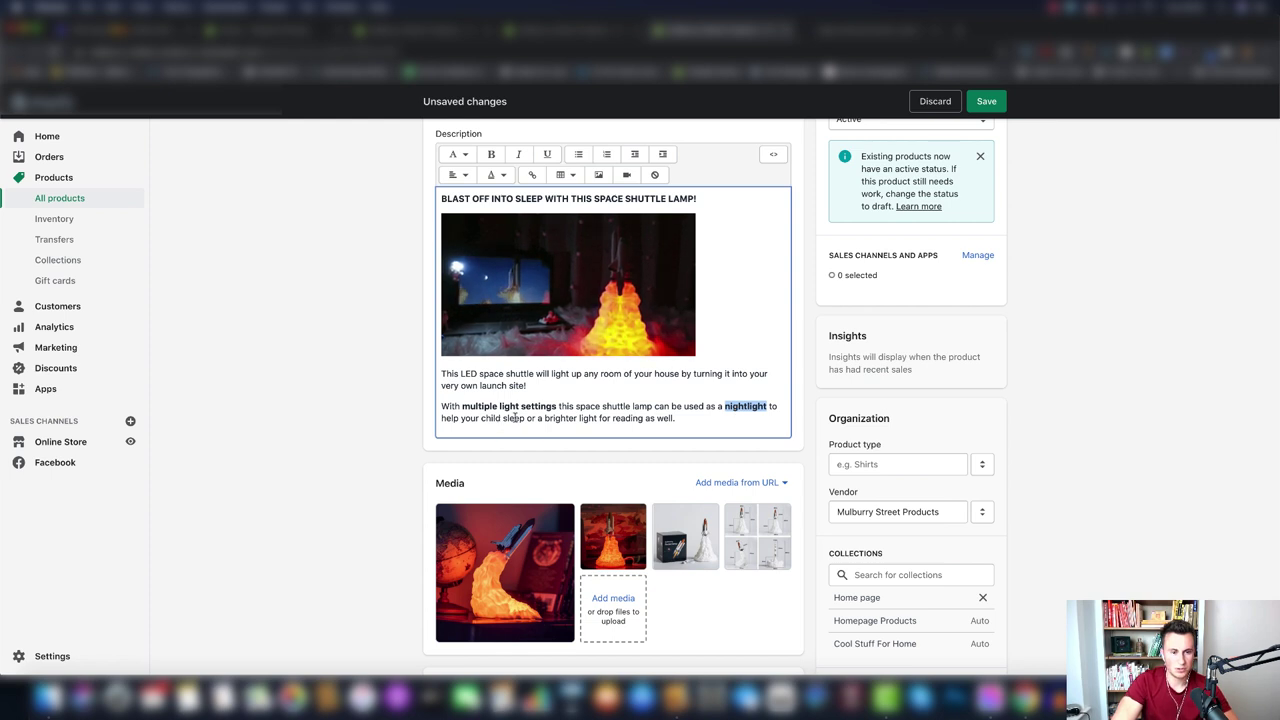
Step: Bold 'child sleep' and 'brighter light for reading', then start a new line after the paragraph
left_click_drag(503, 418, 524, 418)
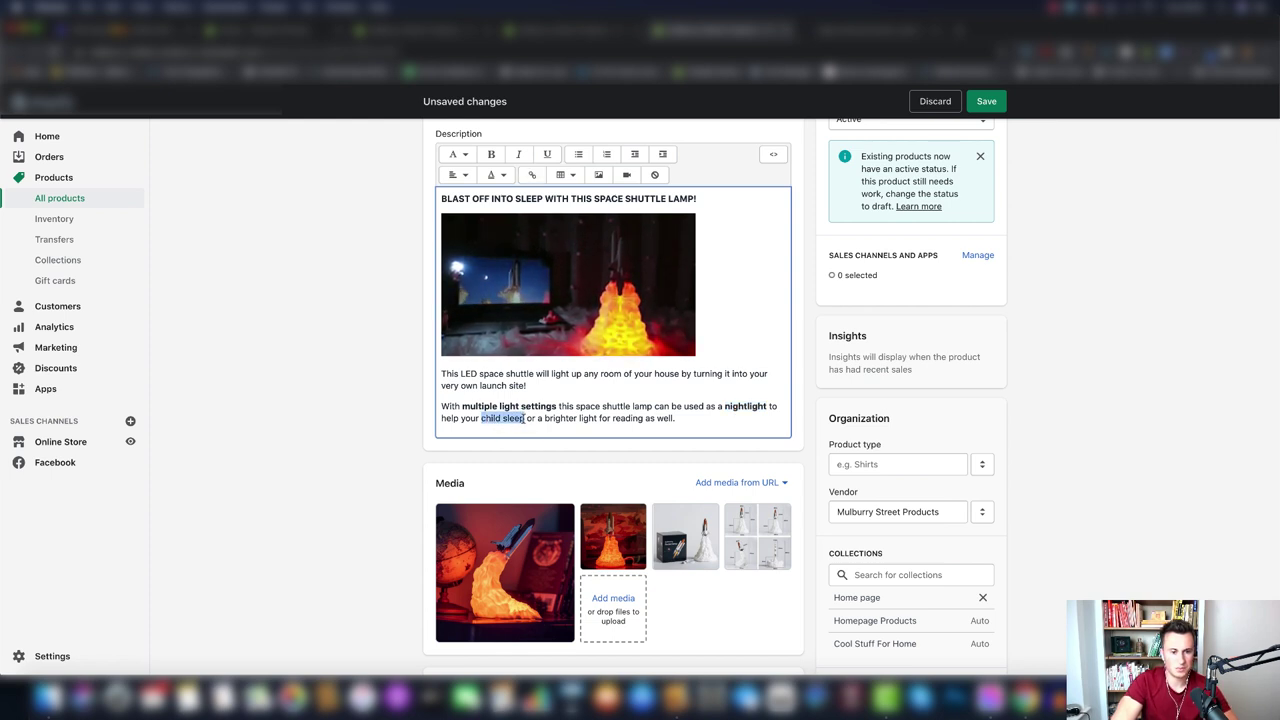
key("ctrl+b")
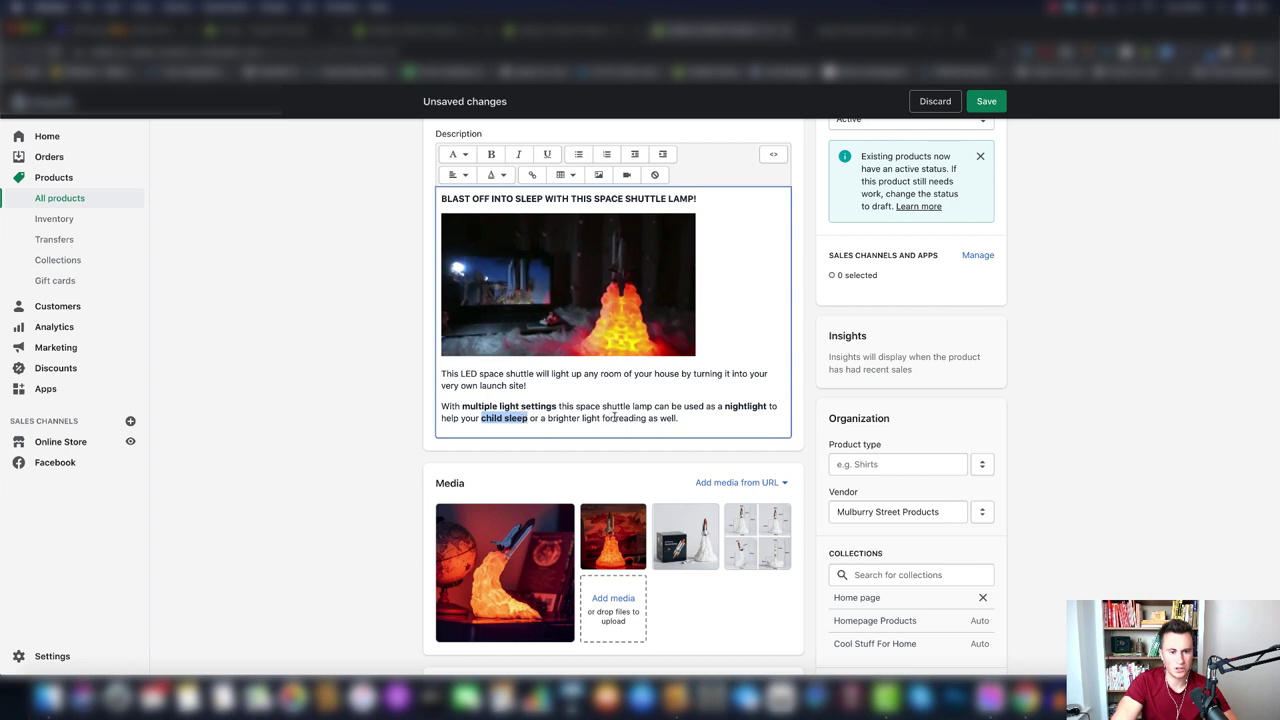
left_click_drag(548, 418, 653, 418)
key("ctrl+b")
left_click(713, 419)
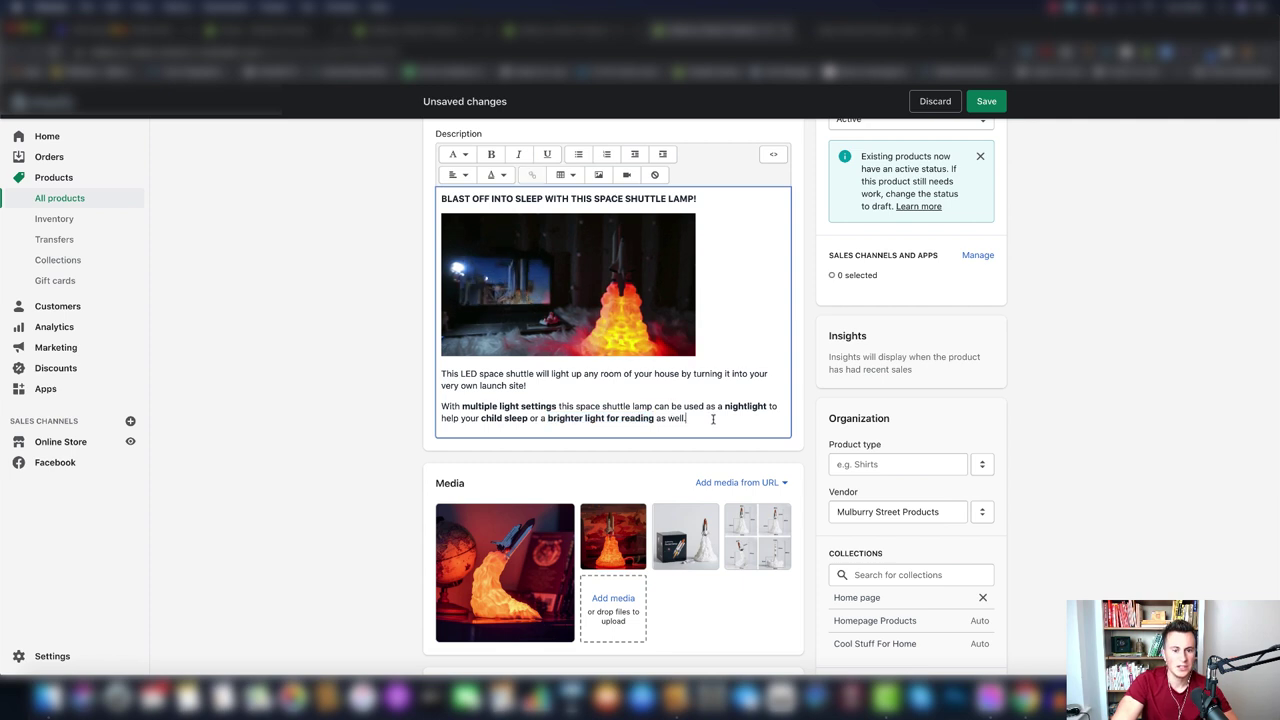
key("Return")
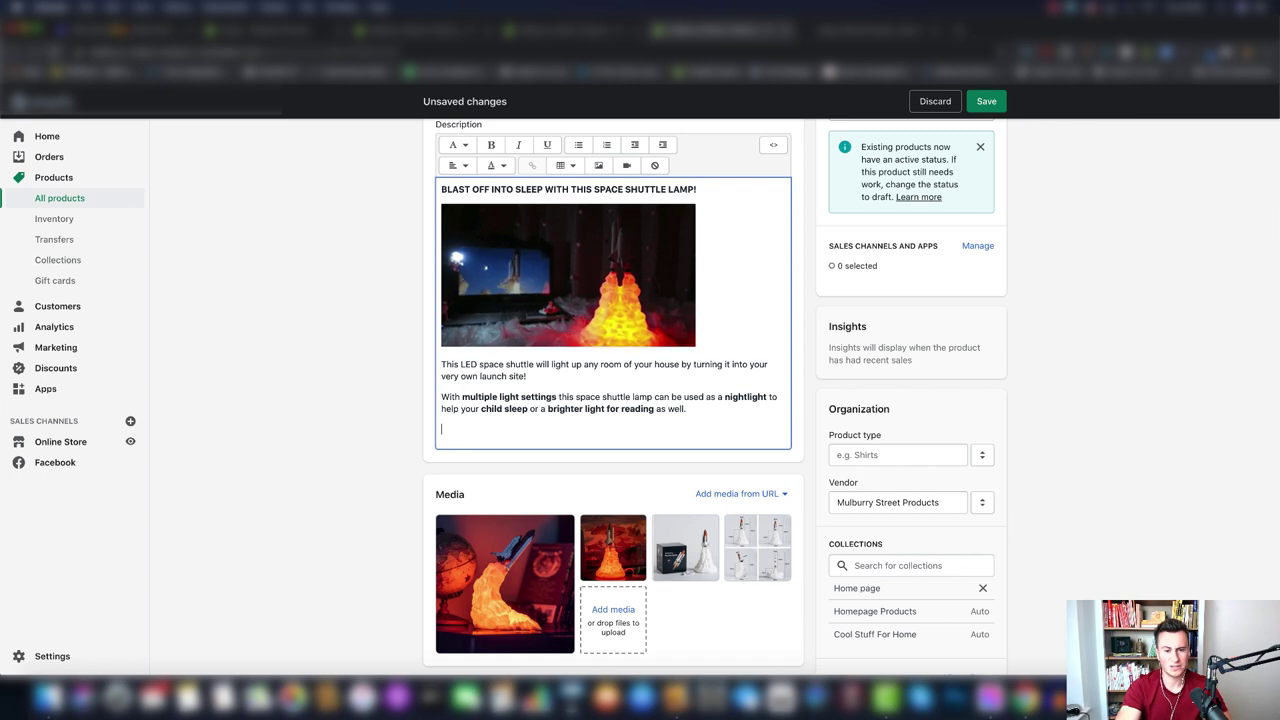
Step: Insert the photo of a child beside glowing lamps from the uploaded images
left_click(598, 165)
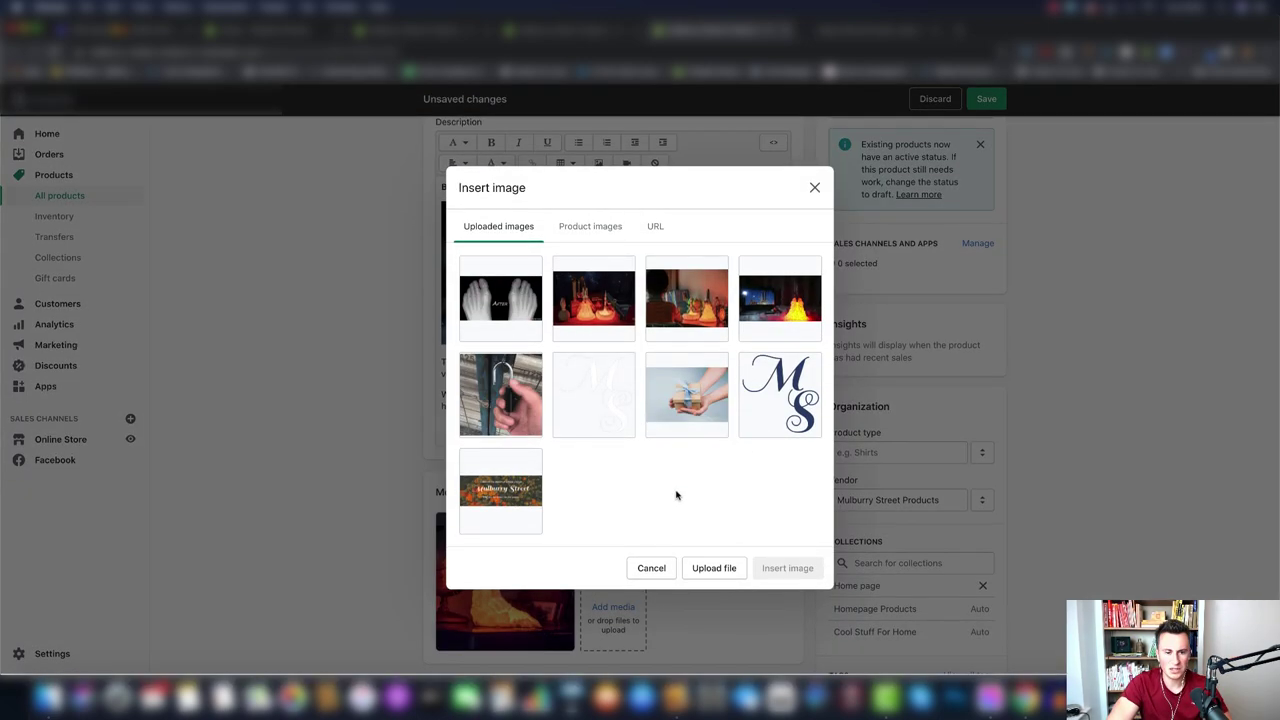
left_click(585, 232)
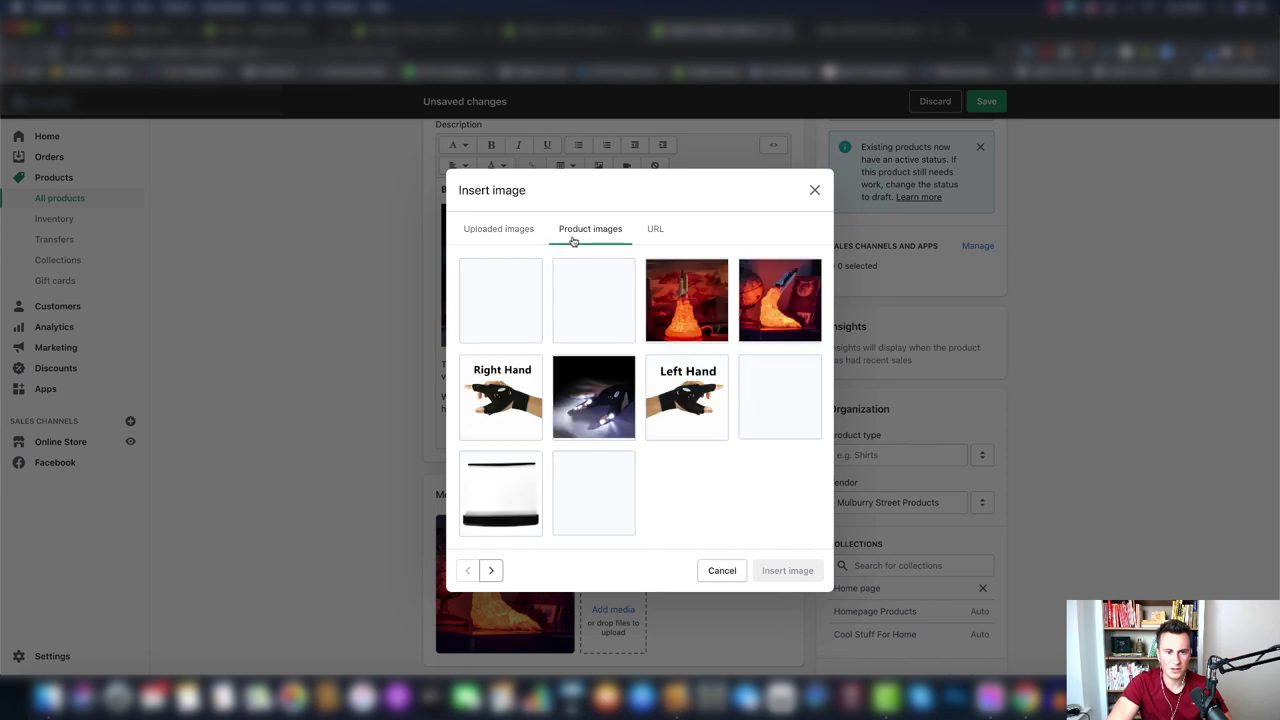
left_click(500, 229)
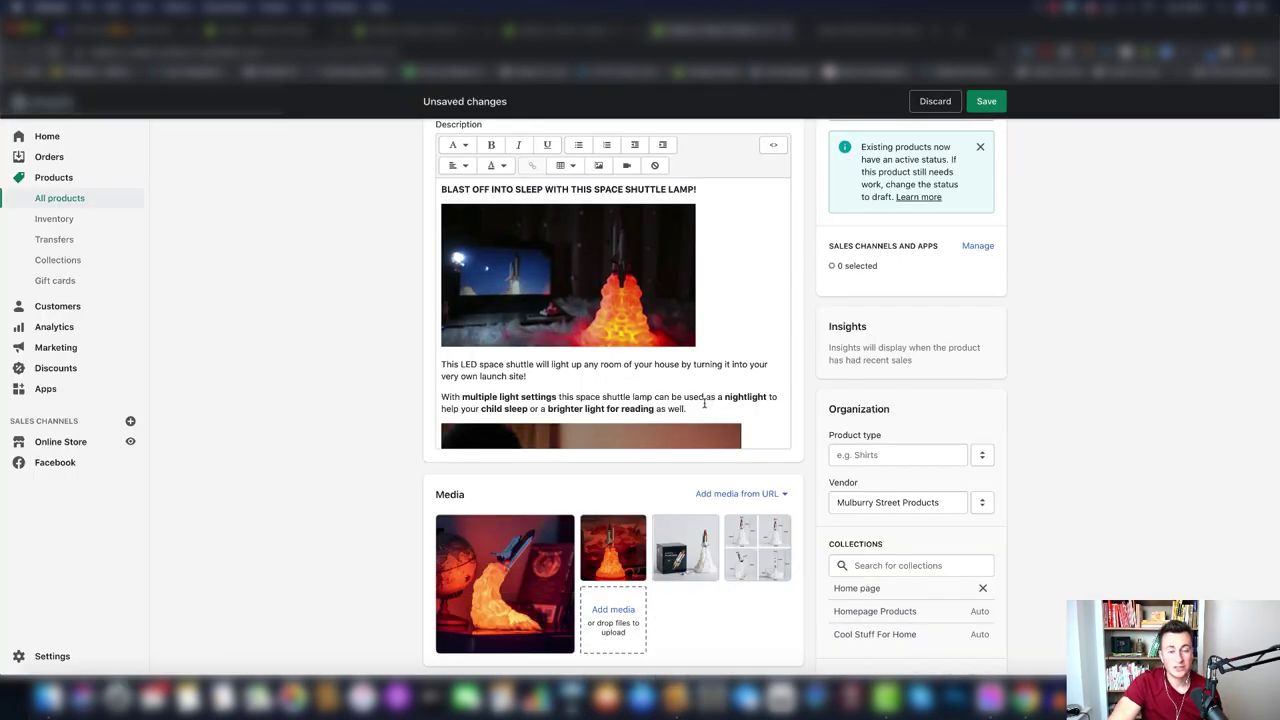
scroll(704, 401, "down", 1)
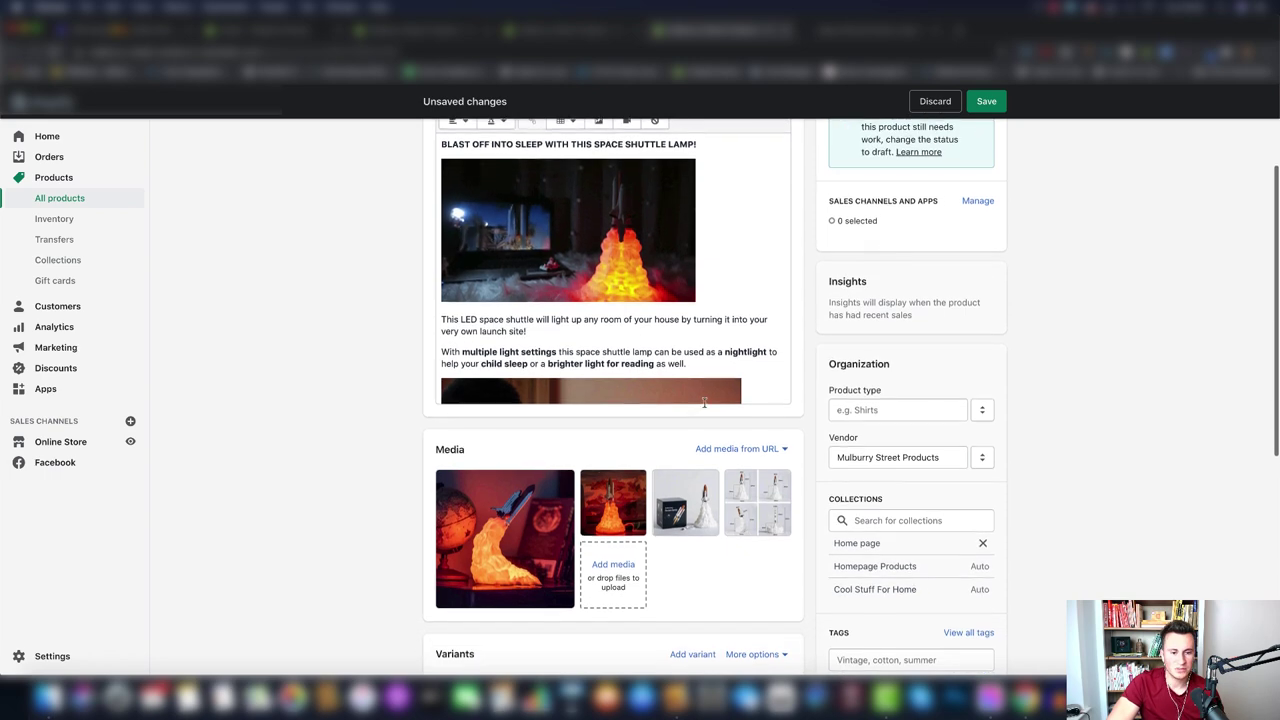
scroll(704, 401, "down", 5)
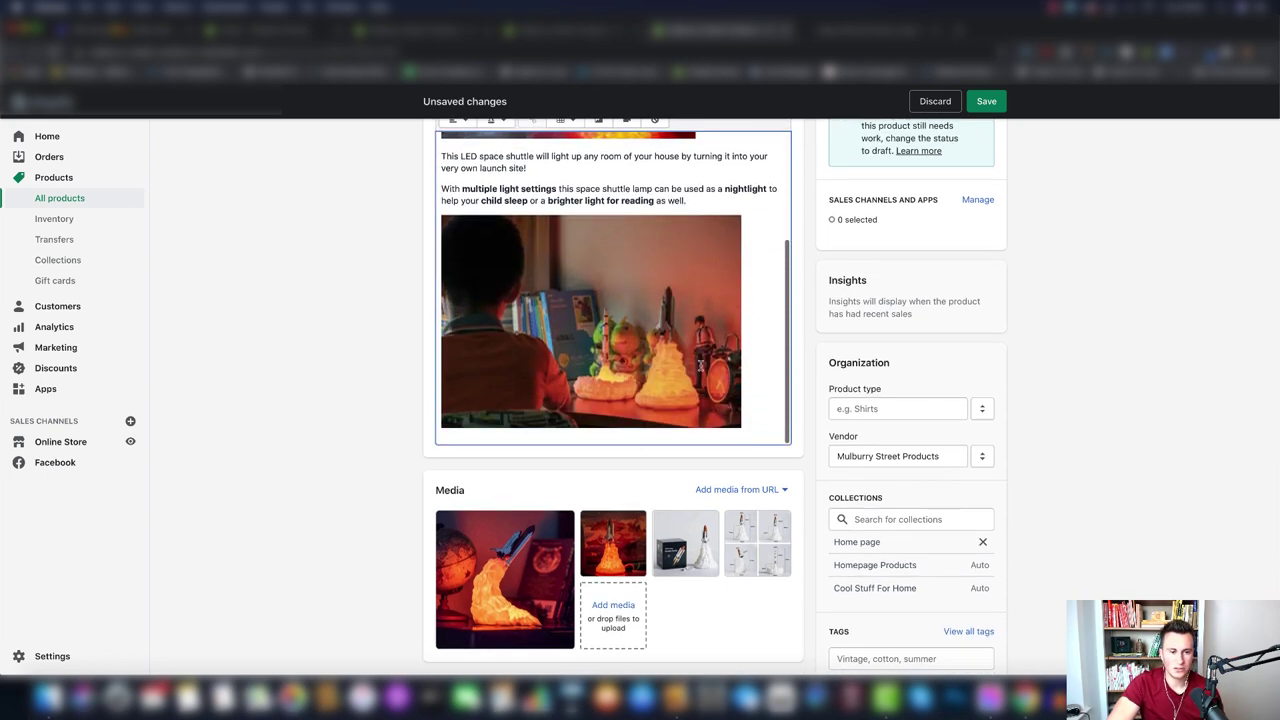
left_click(700, 366)
scroll(701, 378, "up", 1)
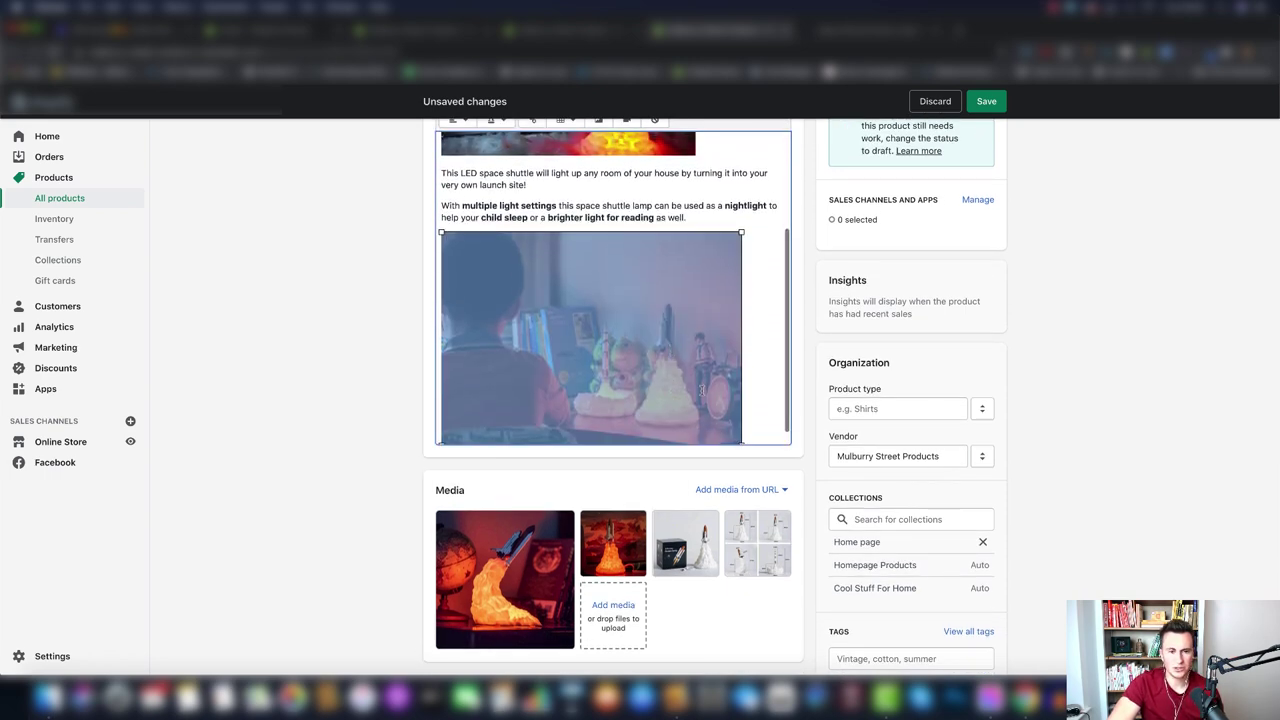
scroll(702, 390, "down", 1)
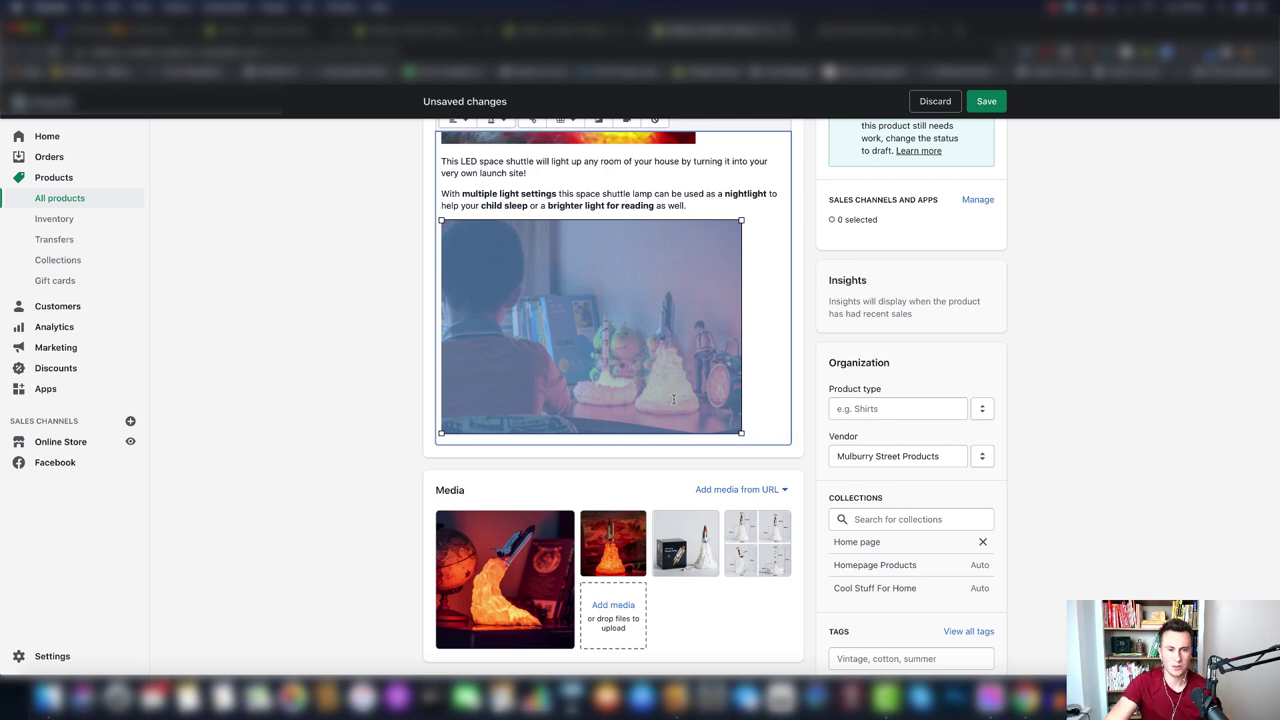
Step: Shrink the photo to about 410 × 291
left_click(741, 434)
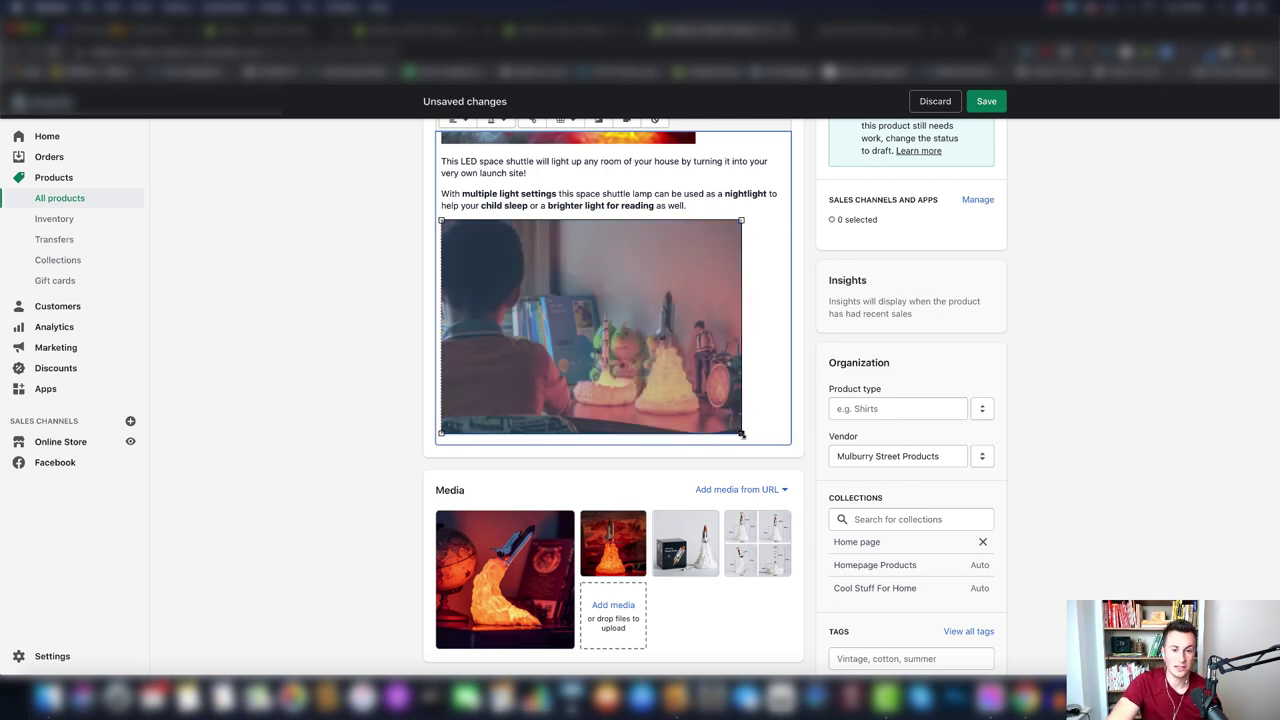
left_click_drag(741, 434, 697, 412)
left_click(721, 399)
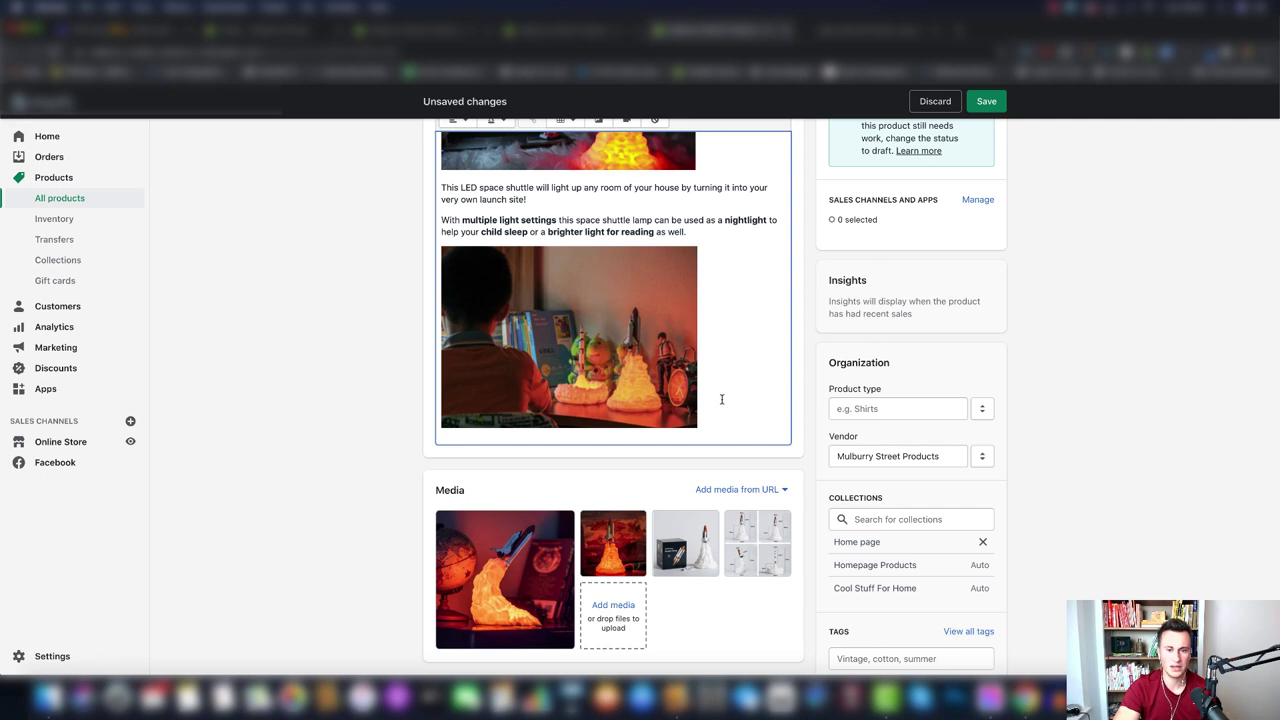
scroll(721, 399, "down", 1)
Step: Save, check the child-and-lamps photo on the storefront preview, then resume editing the description
left_click(986, 101)
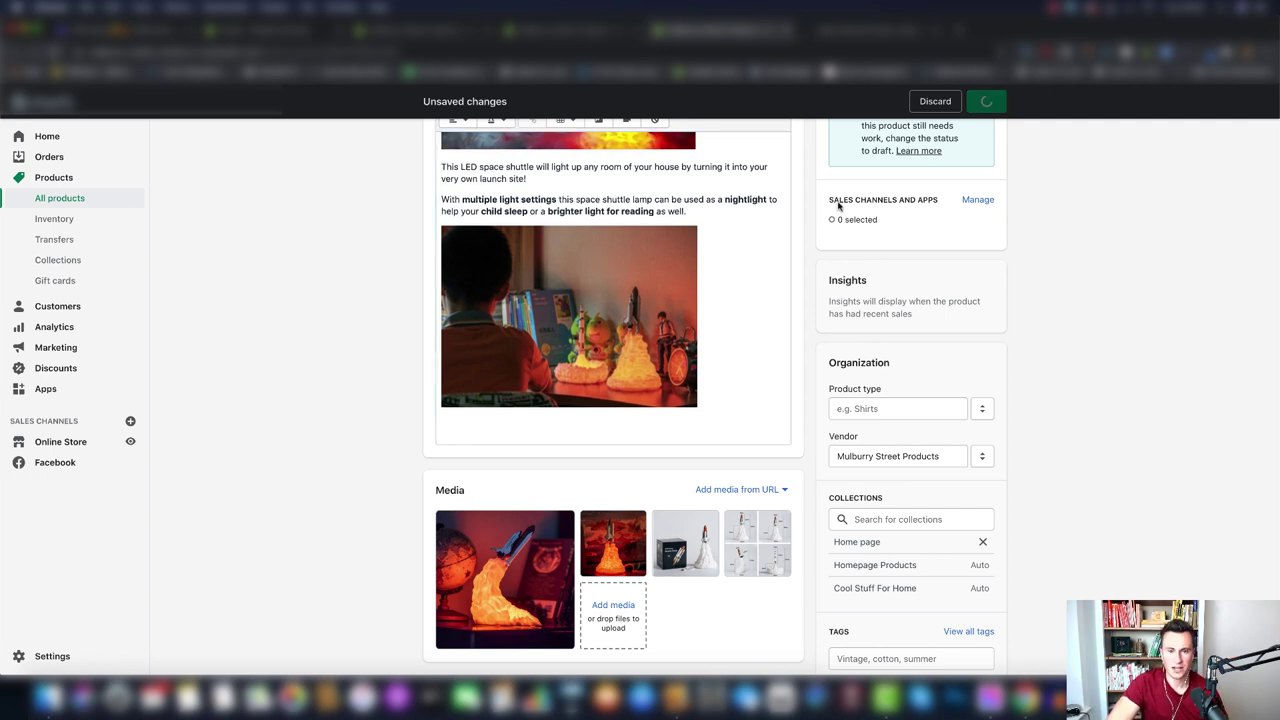
scroll(810, 230, "up", 3)
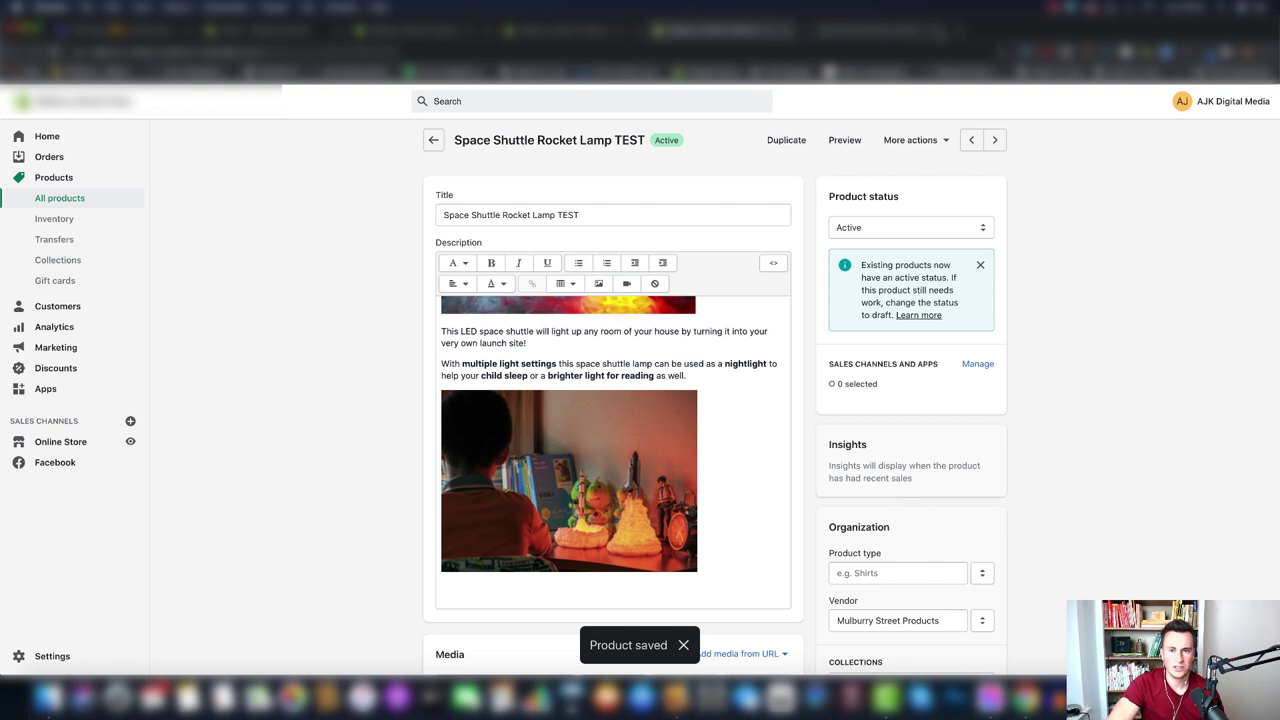
left_click(830, 141)
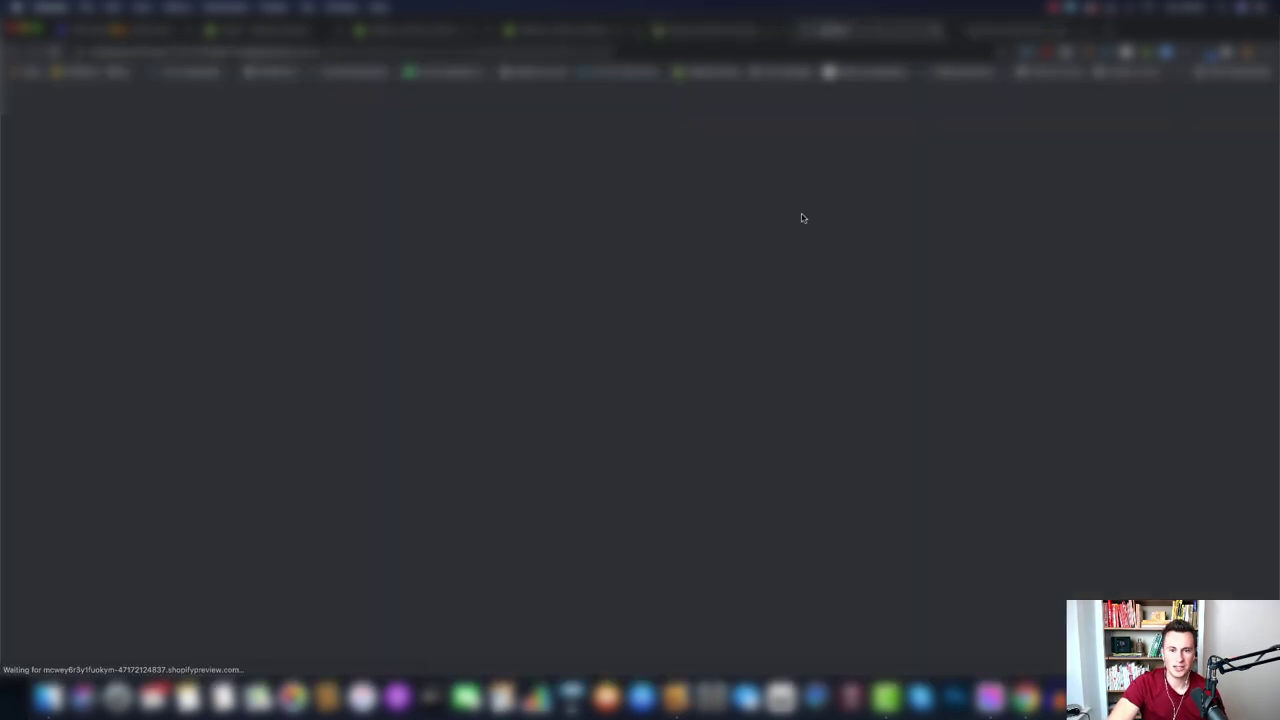
scroll(1040, 280, "down", 2)
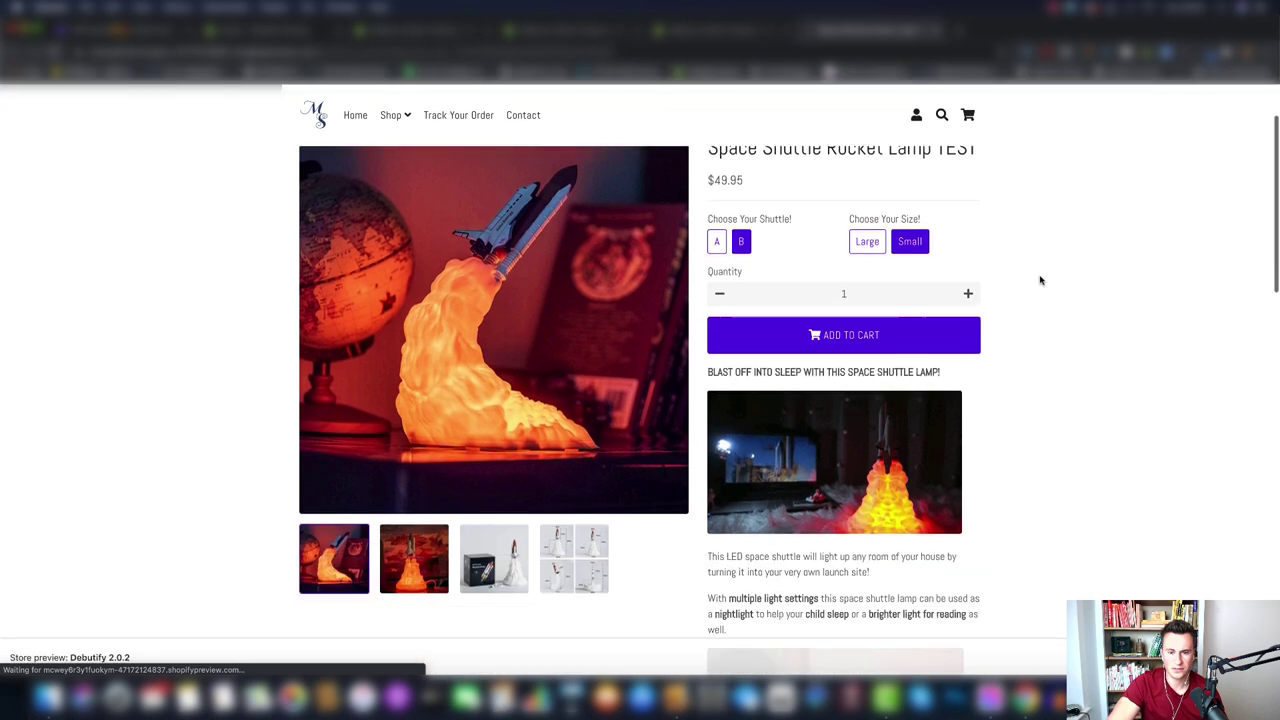
scroll(1036, 340, "down", 2)
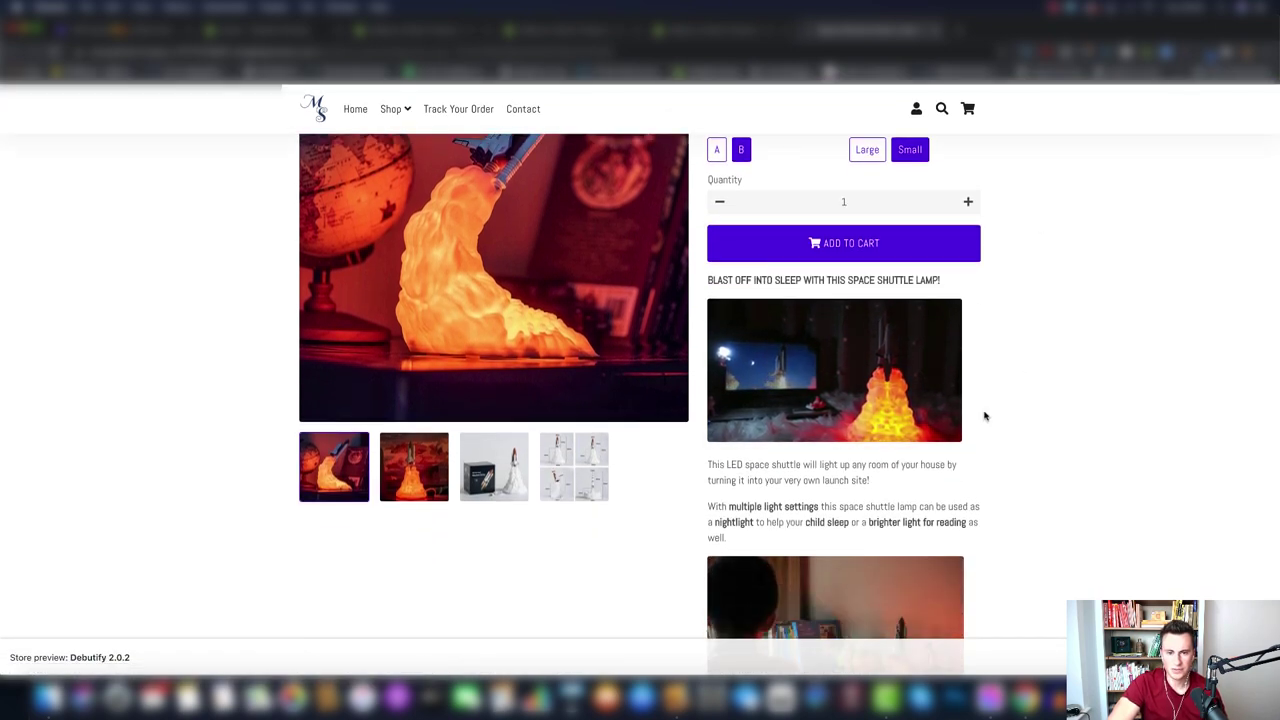
scroll(984, 416, "down", 2)
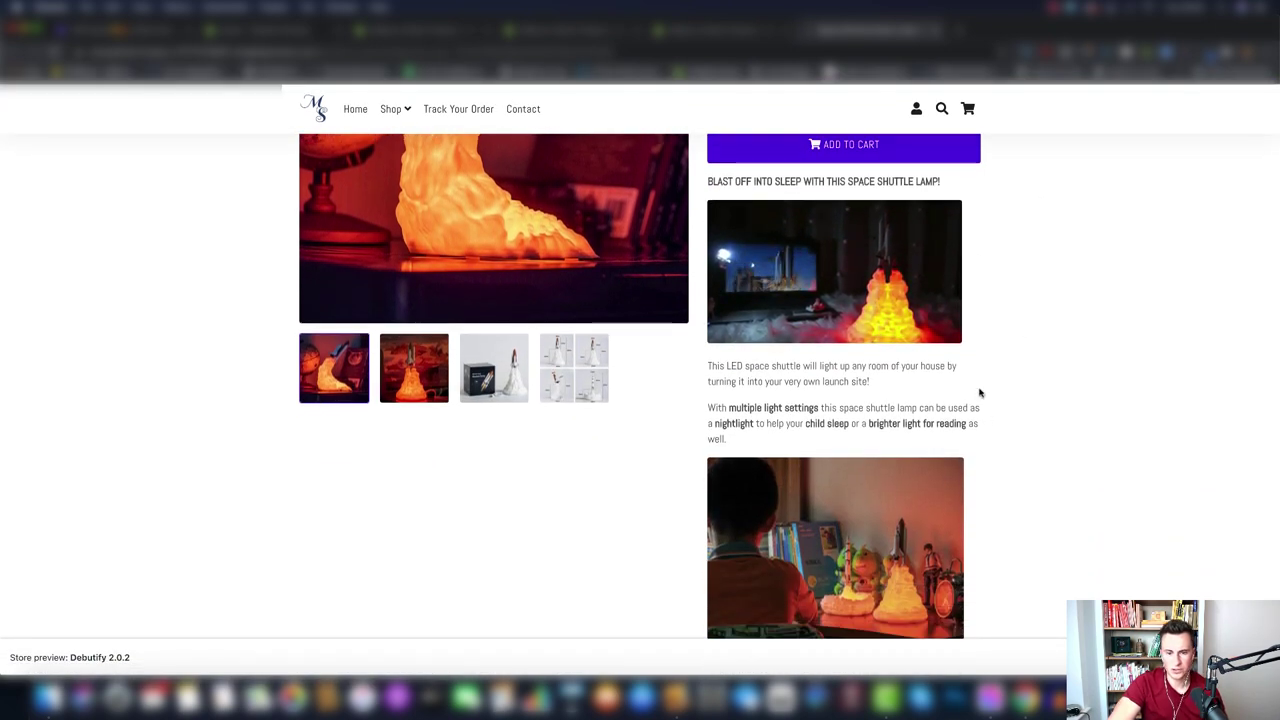
scroll(980, 393, "down", 1)
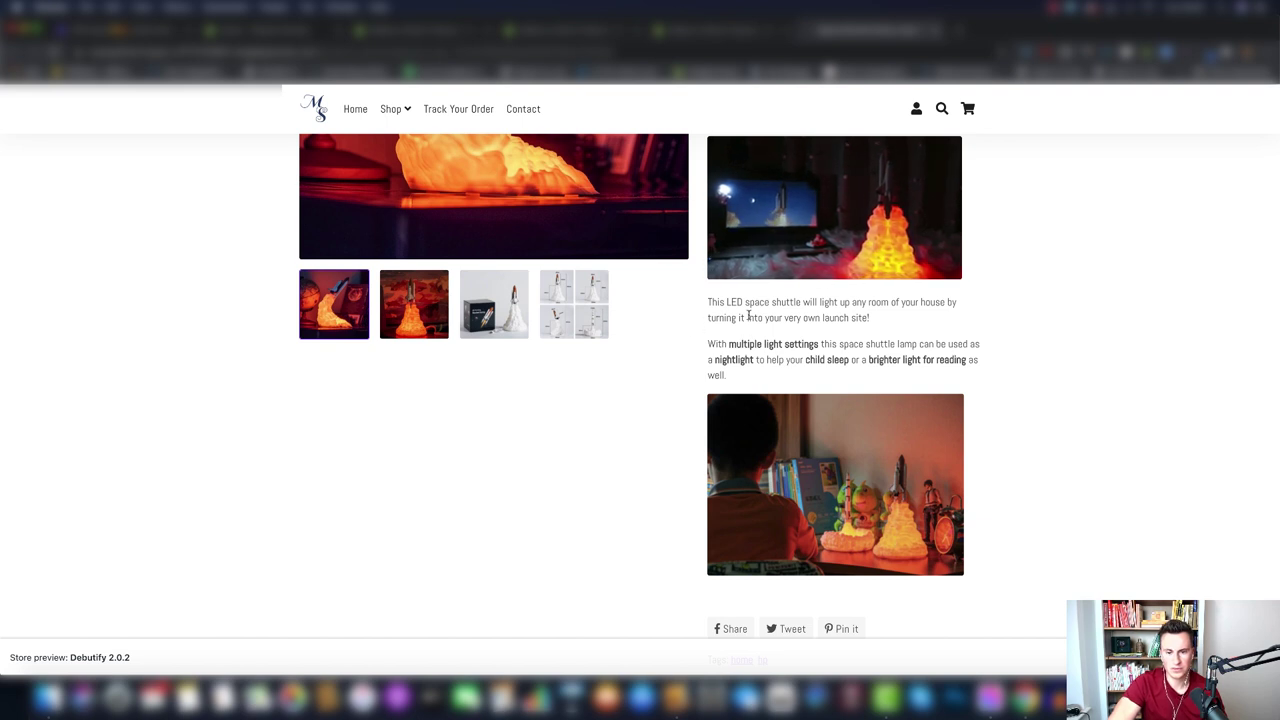
scroll(831, 363, "down", 1)
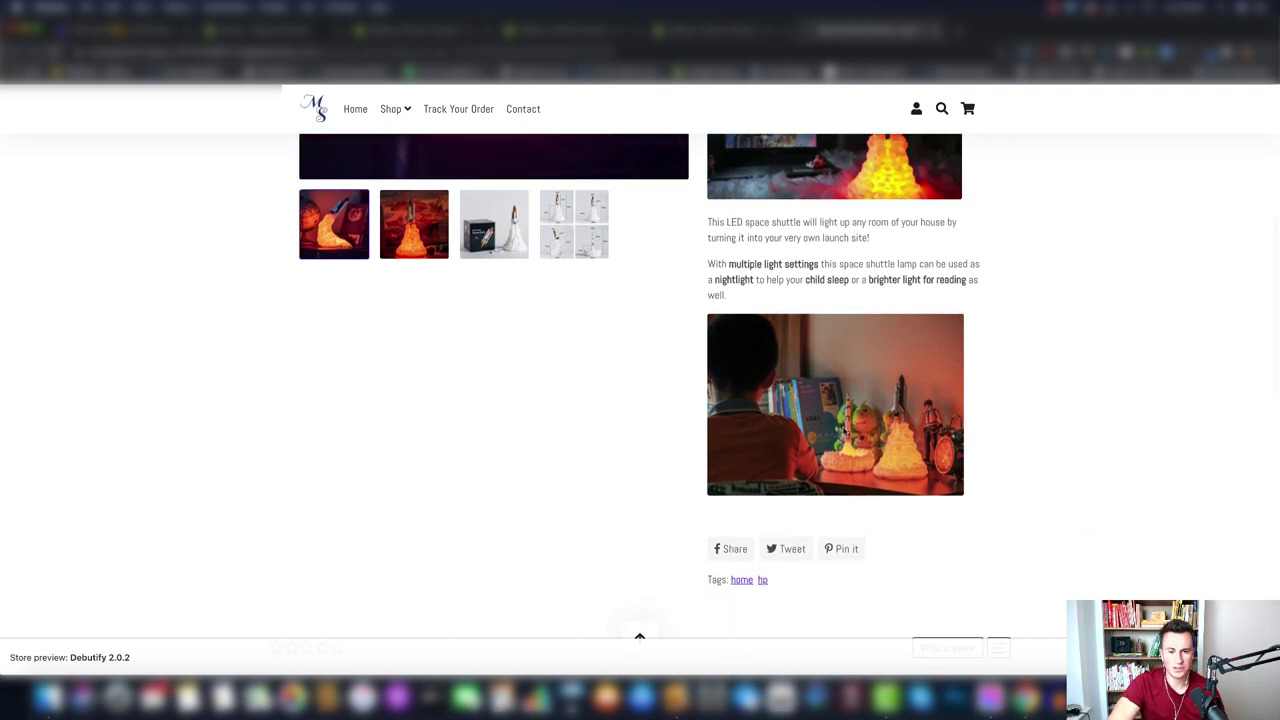
left_click(457, 30)
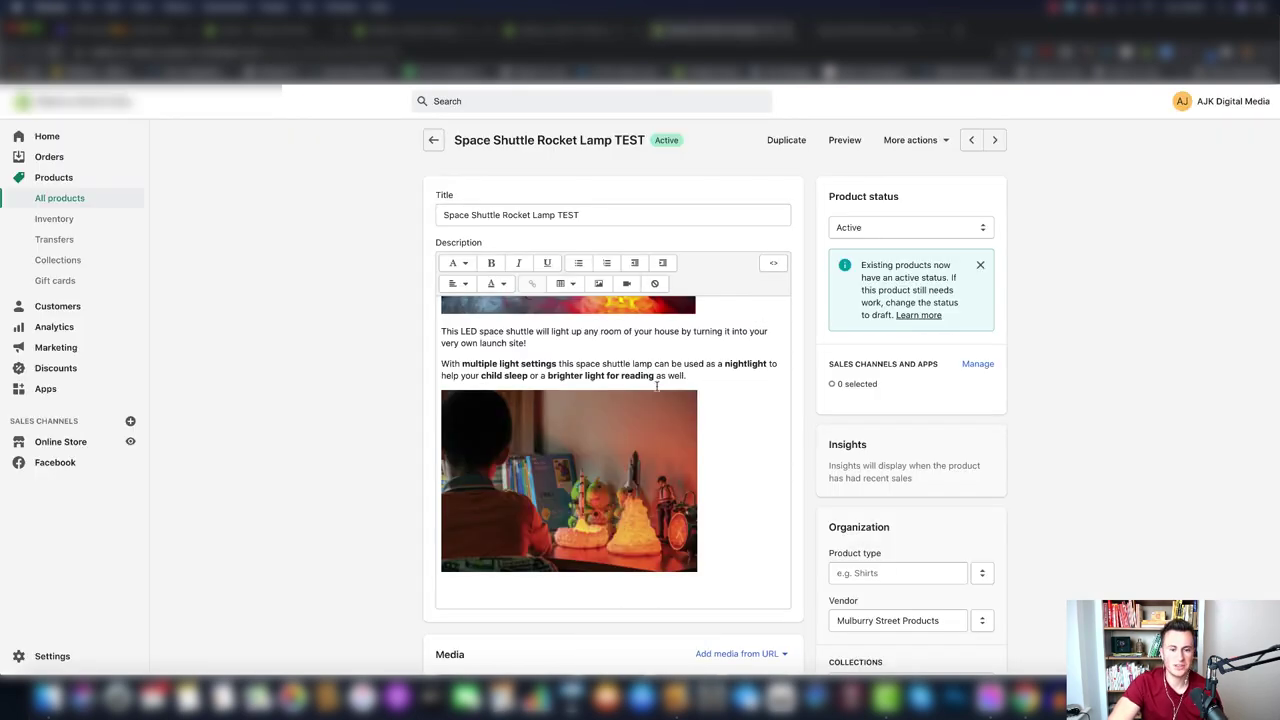
left_click(737, 509)
Step: Paste the Features heading and four rocket-emoji lines below the photo, adding an empty line after '3 light modes'
scroll(729, 534, "down", 1)
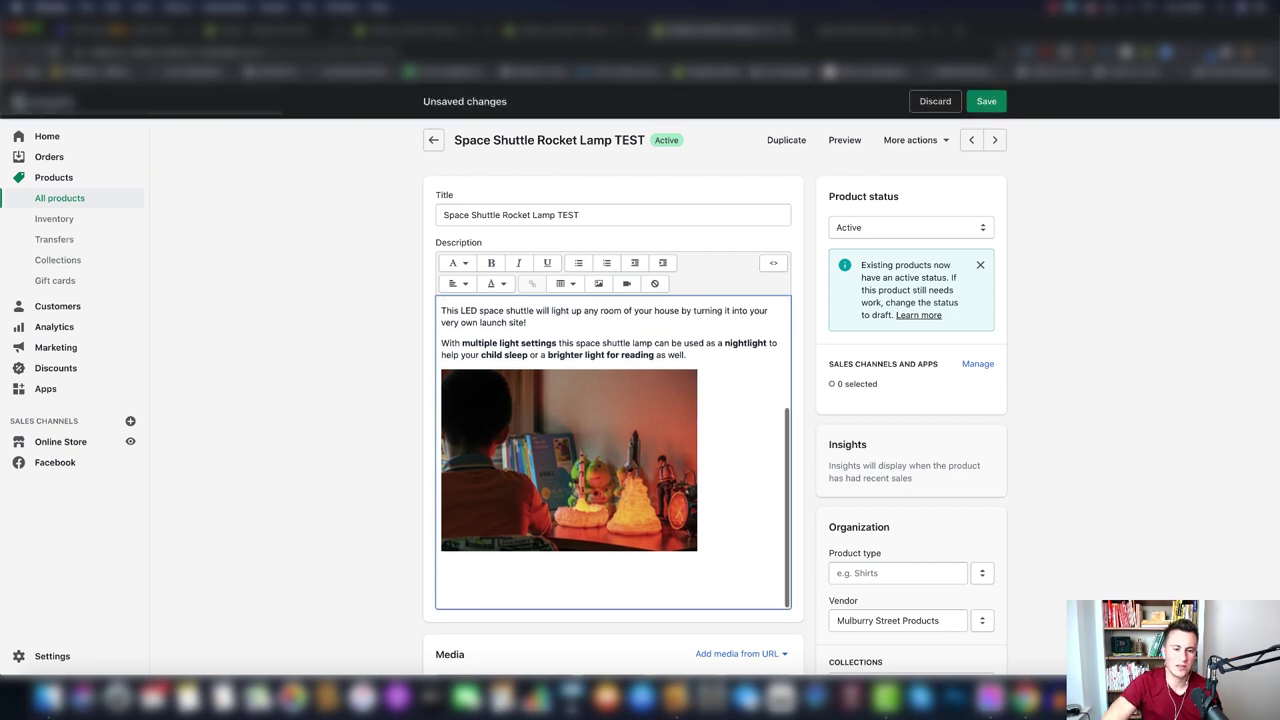
scroll(727, 532, "down", 2)
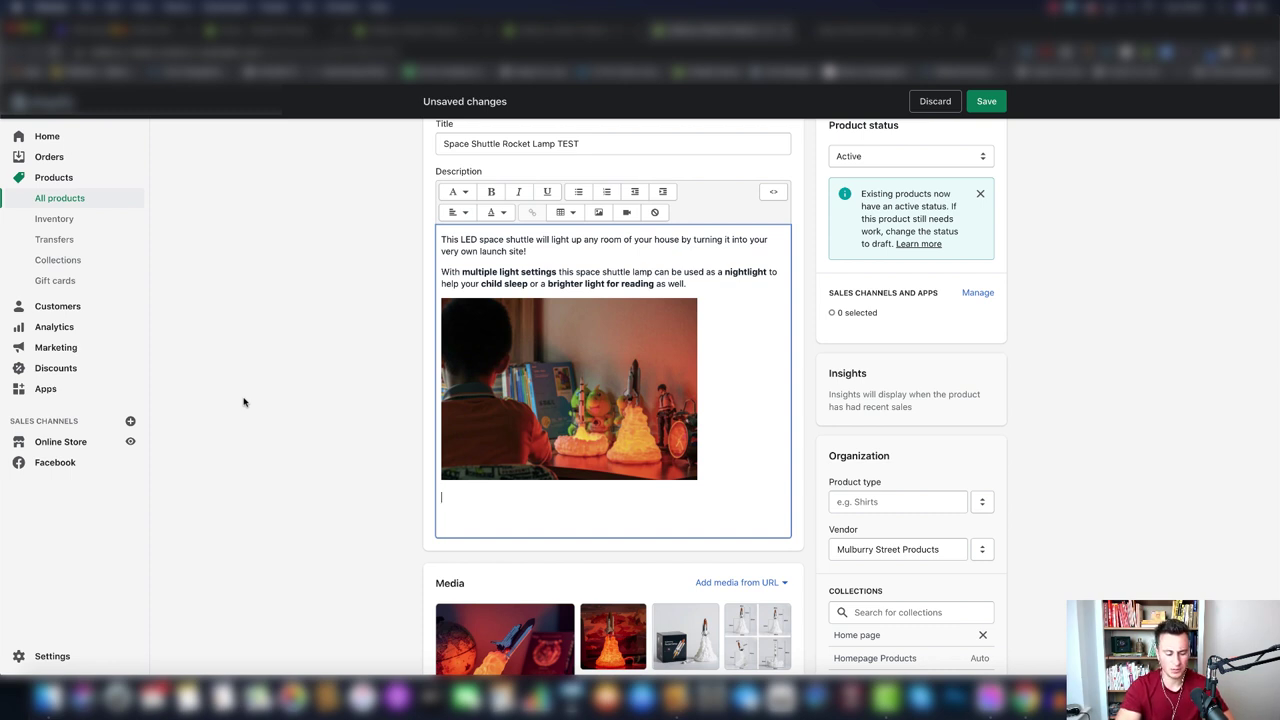
type("Features 🚀 3D printed for ultimate detail and a realistic look. 🚀 Built-in rechargeable battery (up to 12 hours of light). 🚀 Eco-friendly, made of biodegradable PLA plastic. 🚀 3 light modes")
scroll(352, 451, "down", 1)
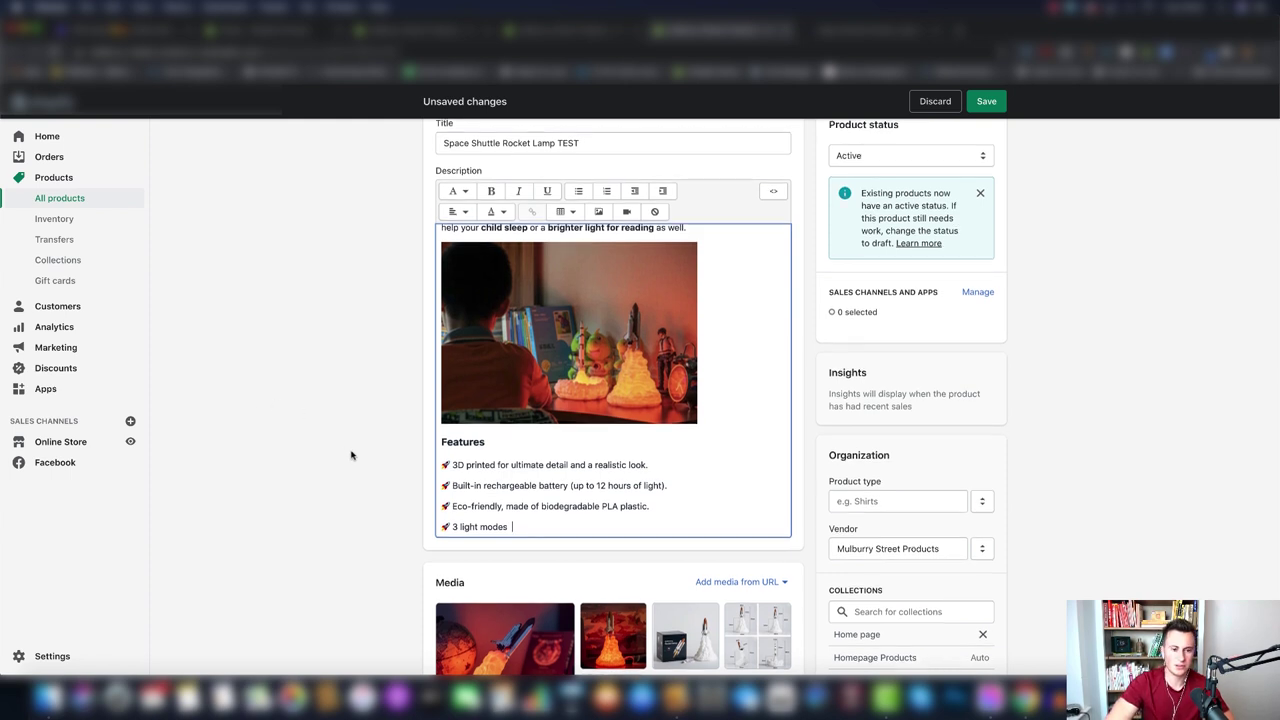
scroll(499, 441, "down", 2)
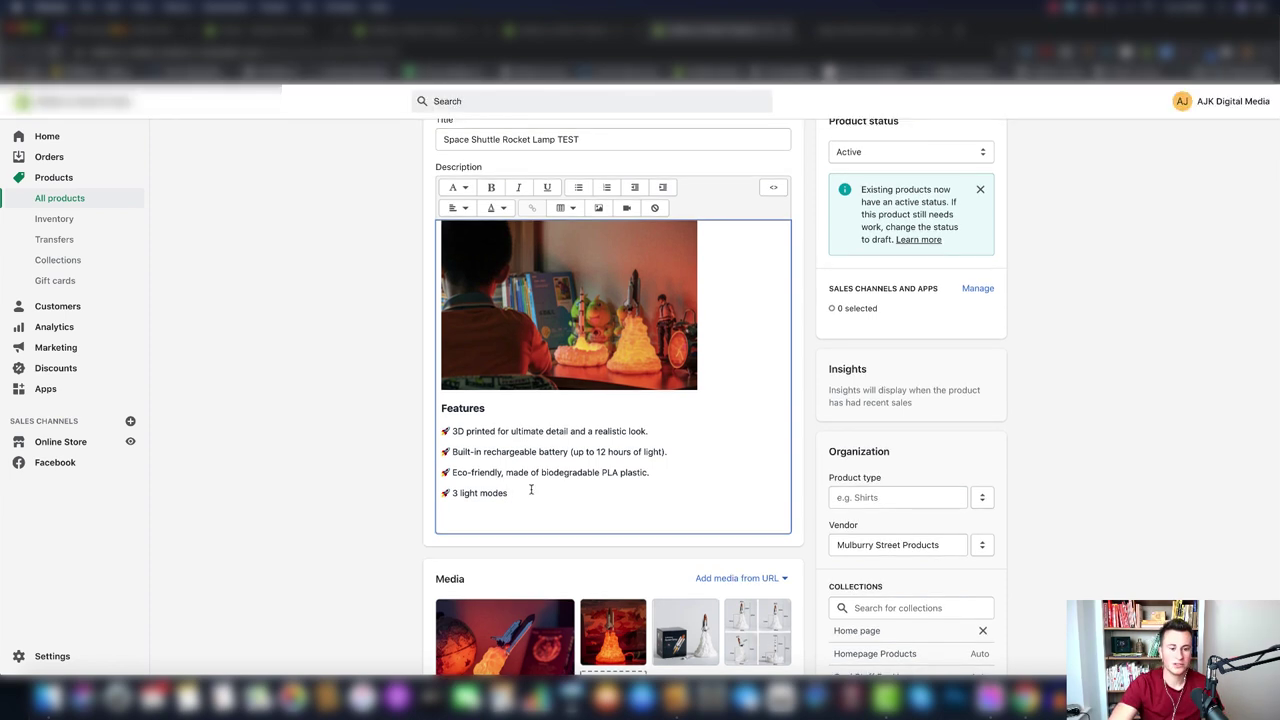
key("Return")
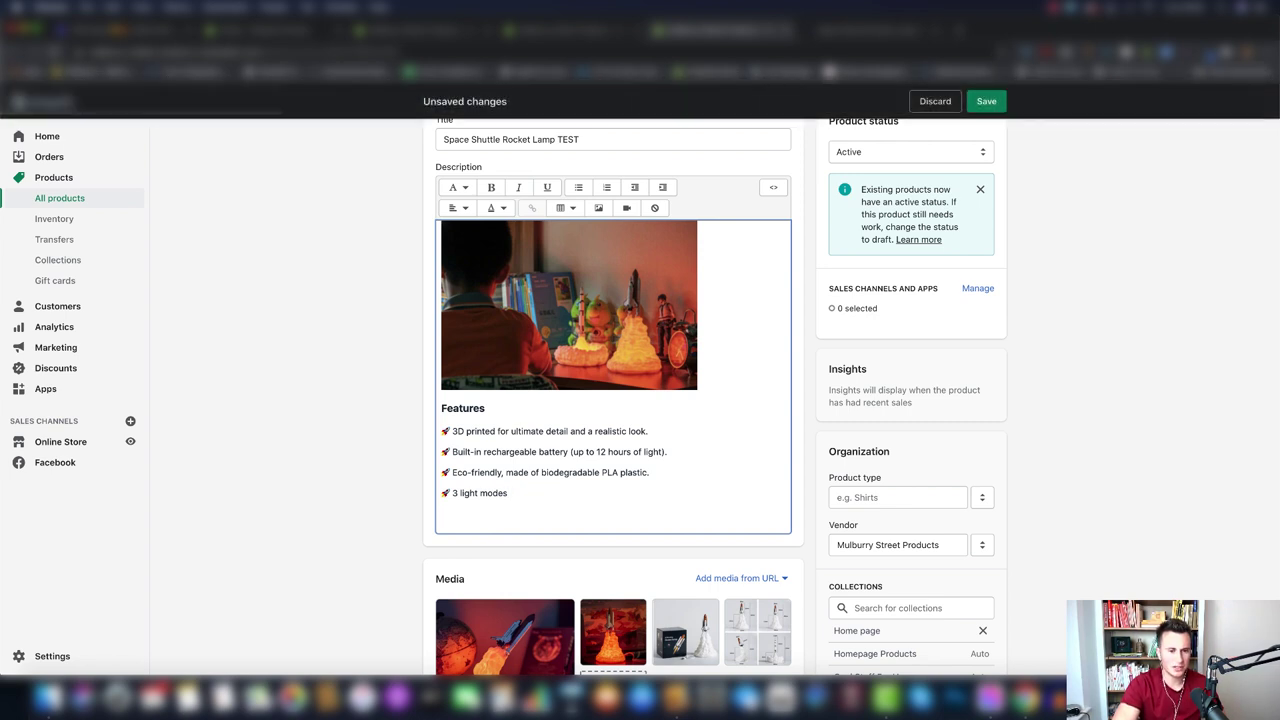
scroll(562, 447, "down", 1)
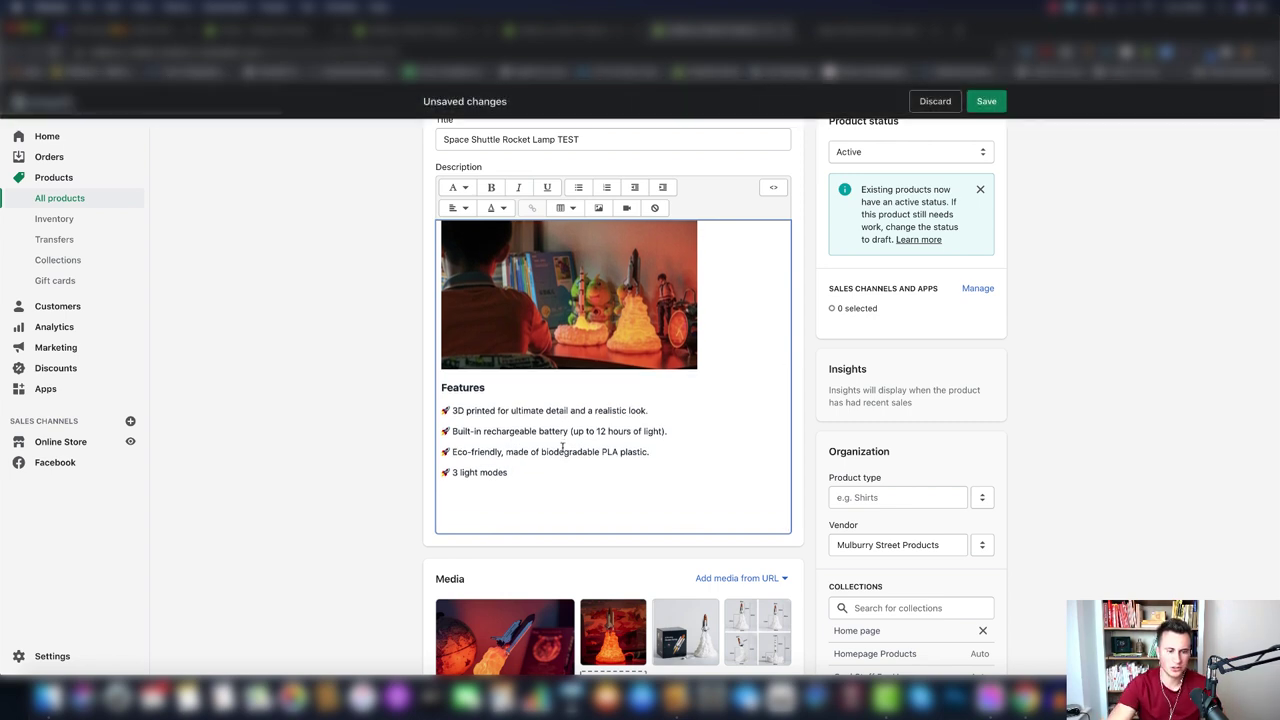
Step: Insert the third uploaded image, the glowing rocket-lamps photo, below the Features list
left_click(600, 209)
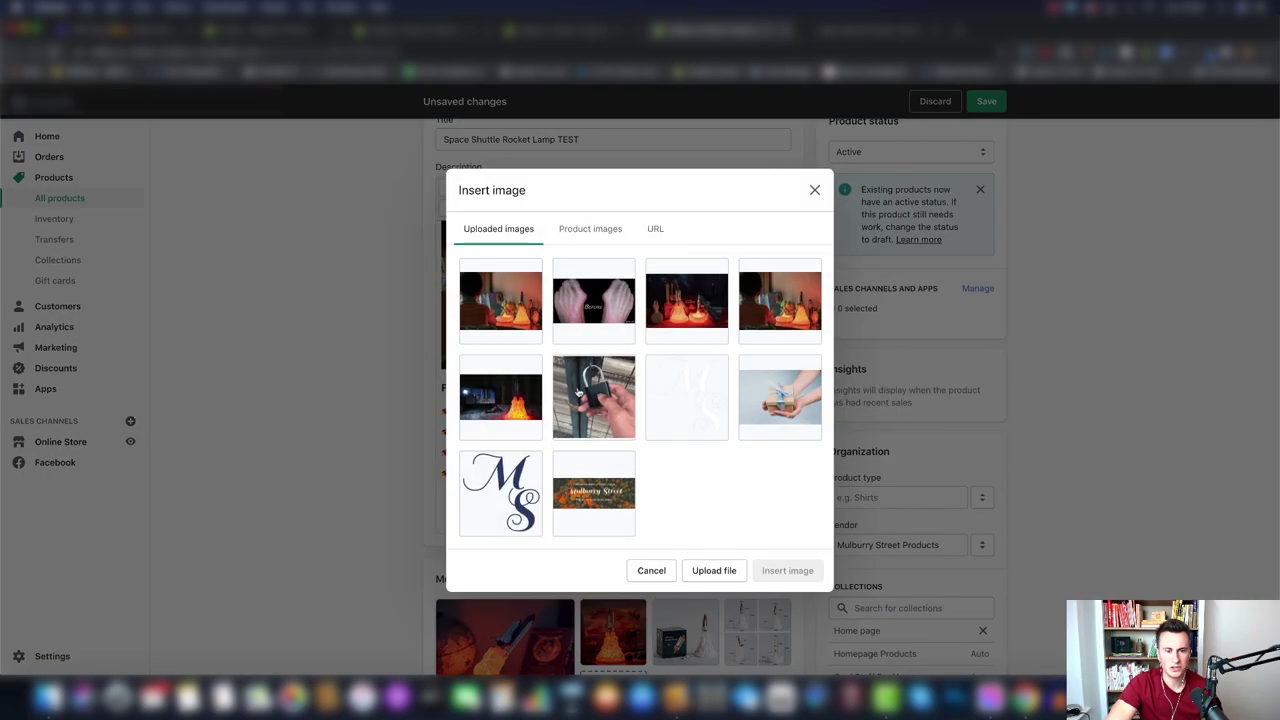
left_click(704, 297)
left_click(788, 632)
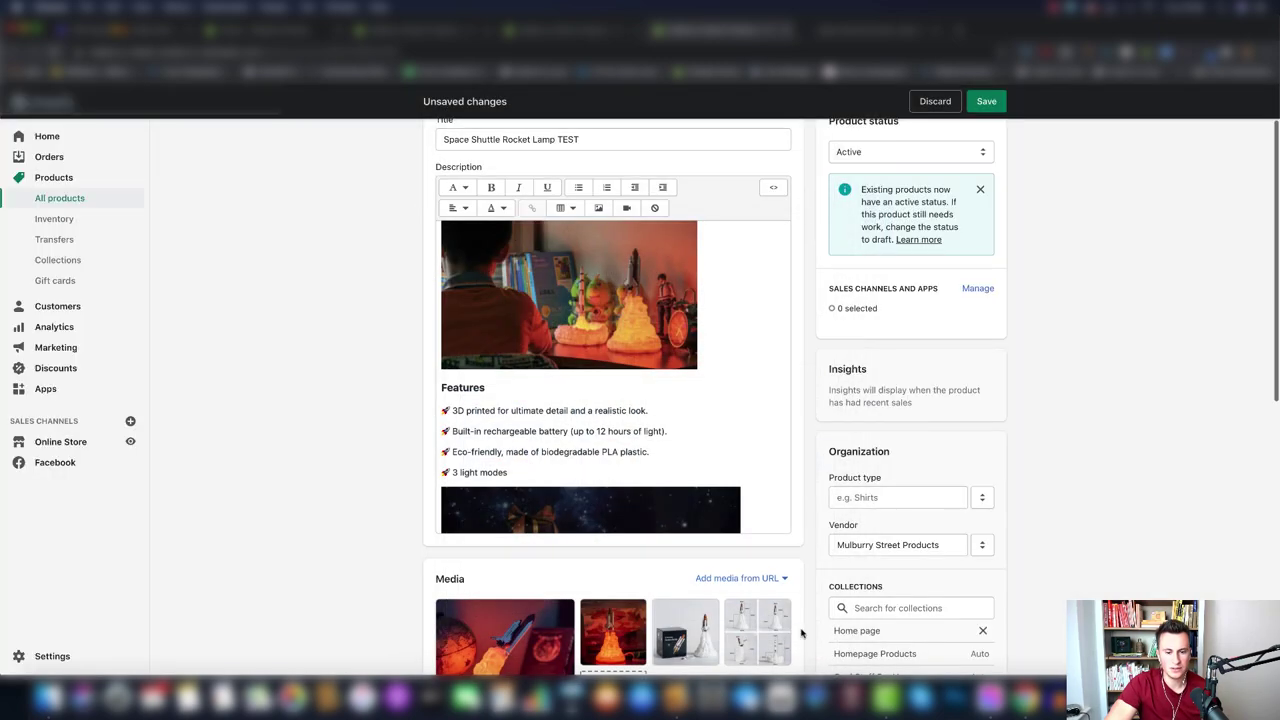
scroll(374, 449, "down", 2)
scroll(618, 387, "down", 1)
Step: Shrink the rocket-lamps image to a slightly smaller width and deselect it
left_click(660, 377)
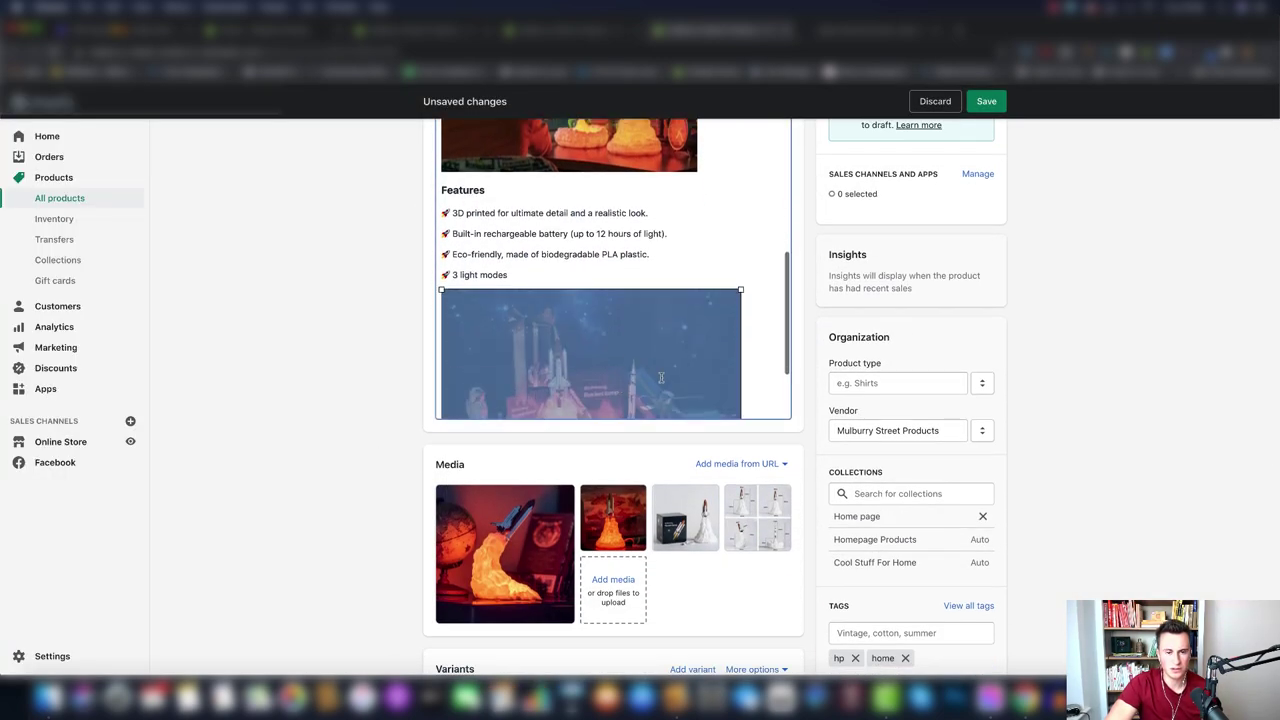
scroll(660, 377, "down", 2)
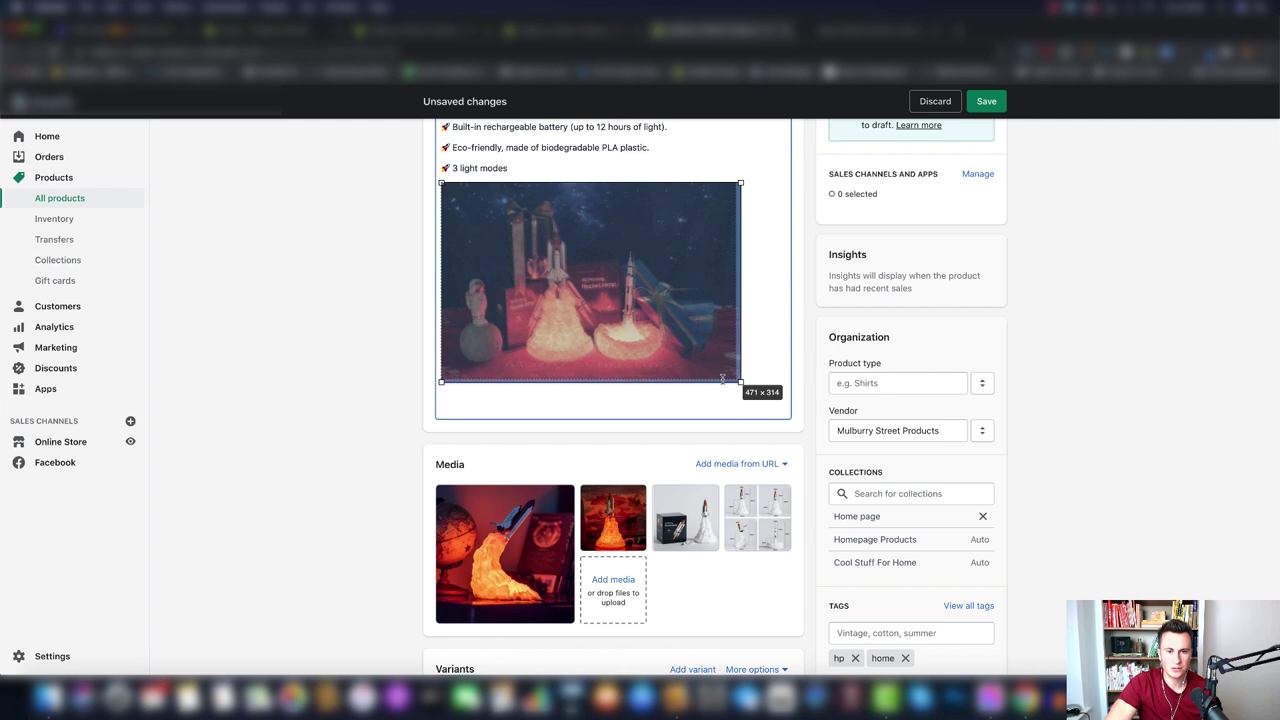
left_click_drag(722, 378, 691, 377)
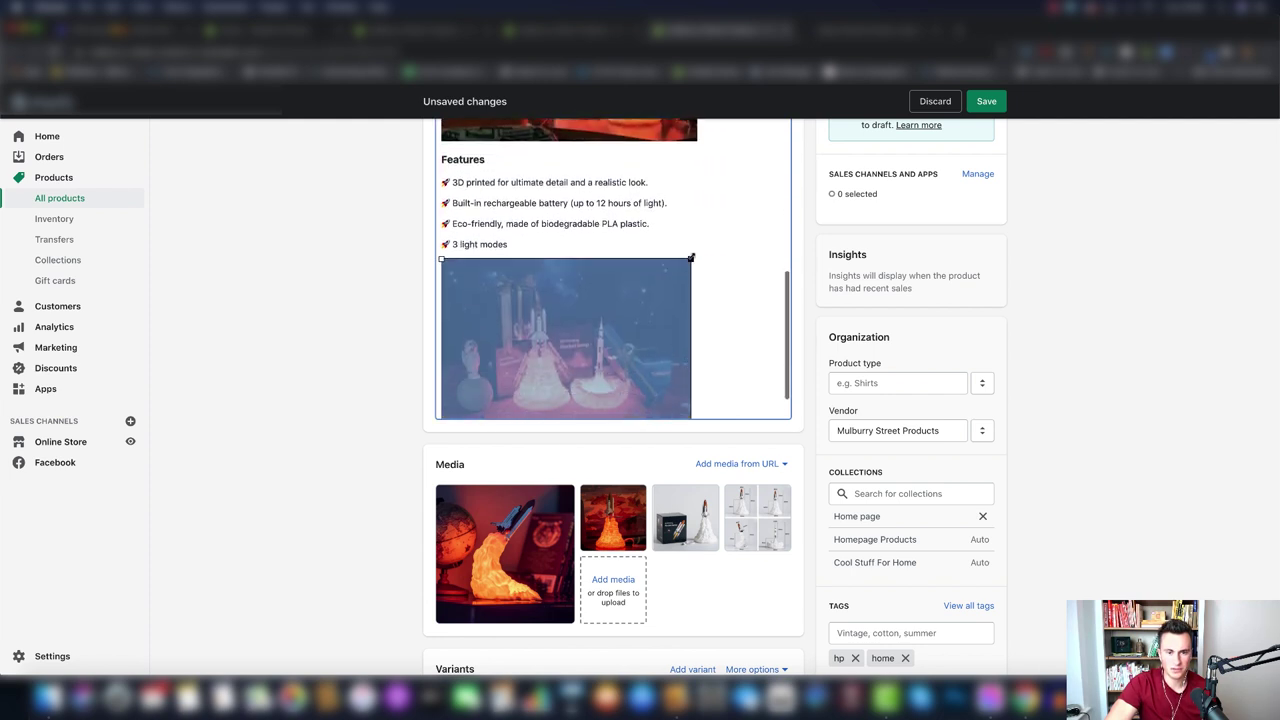
left_click_drag(691, 258, 697, 251)
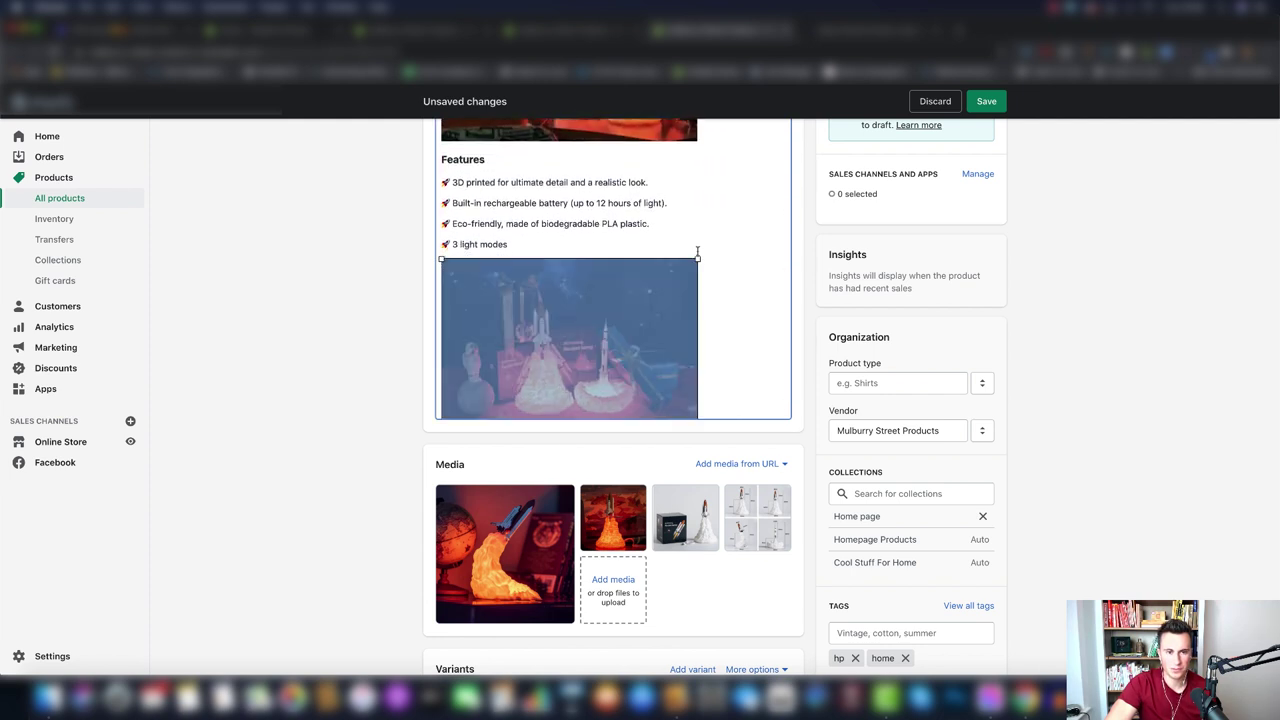
left_click(748, 337)
scroll(748, 337, "down", 2)
scroll(592, 330, "down", 1)
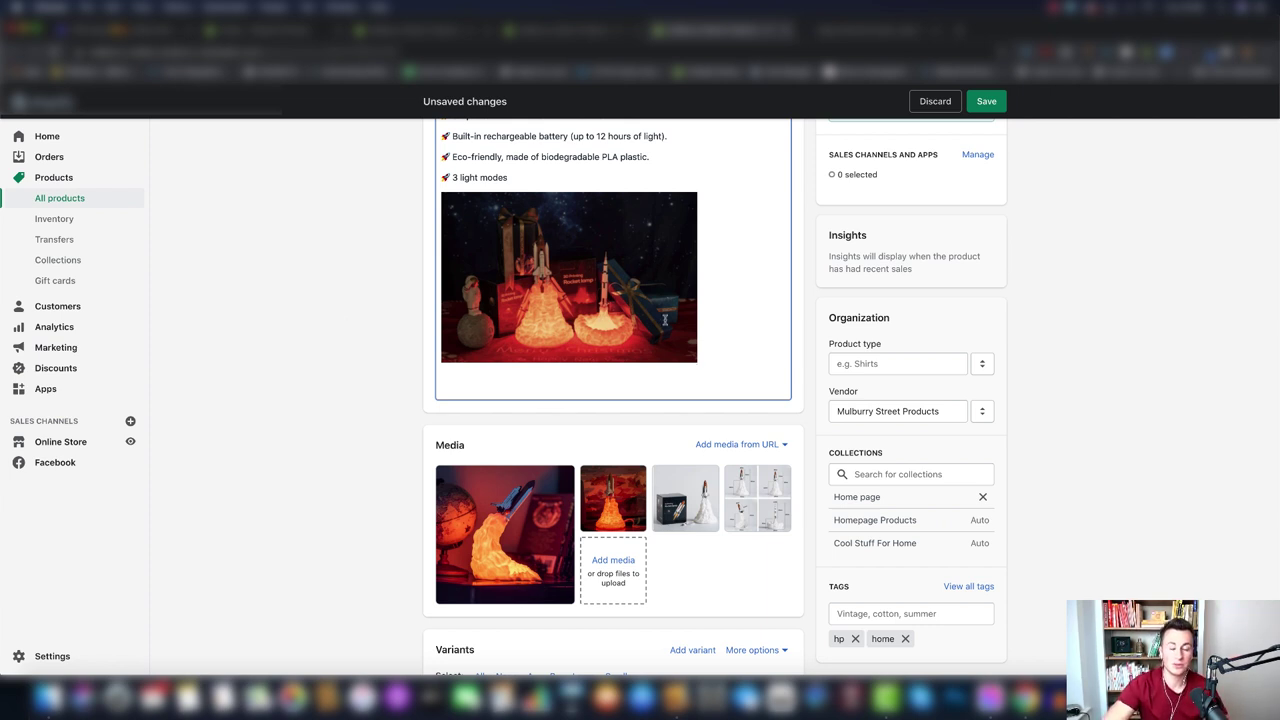
Step: Paste the 'Not happy with your purchase?' guarantee paragraph below the image and select 'contact us'
scroll(664, 319, "up", 3)
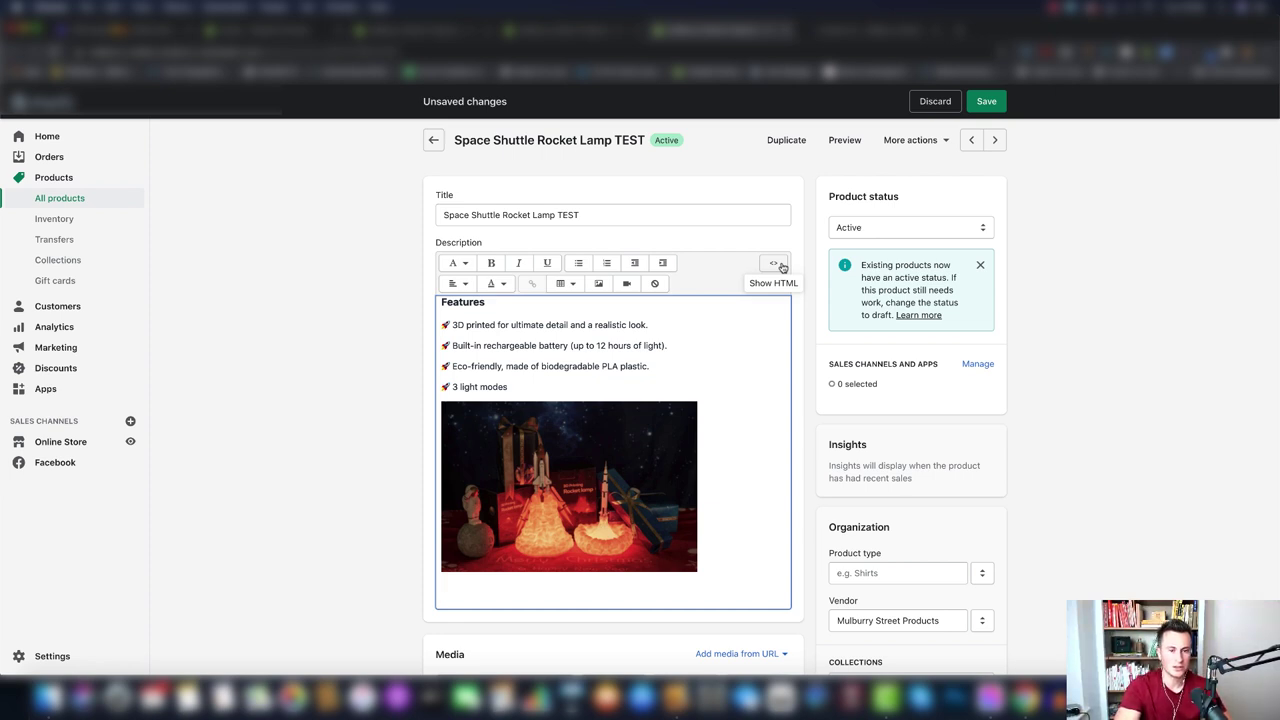
left_click(416, 272)
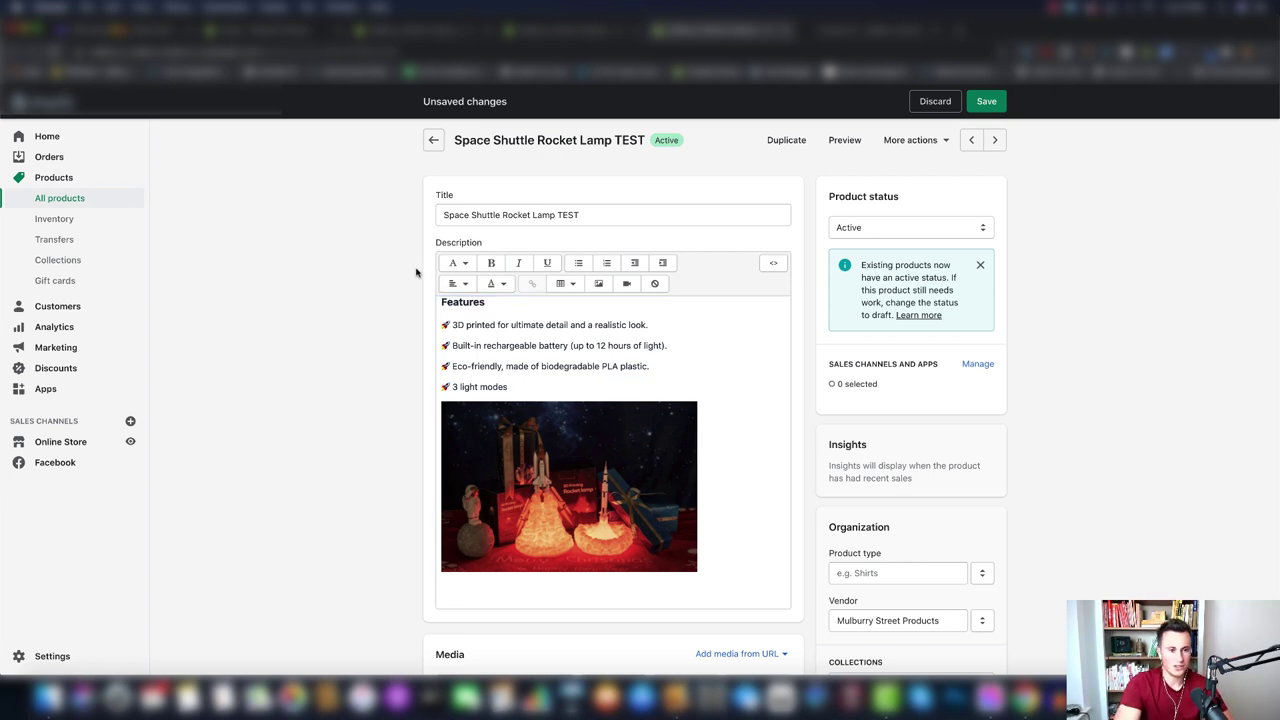
left_click(463, 586)
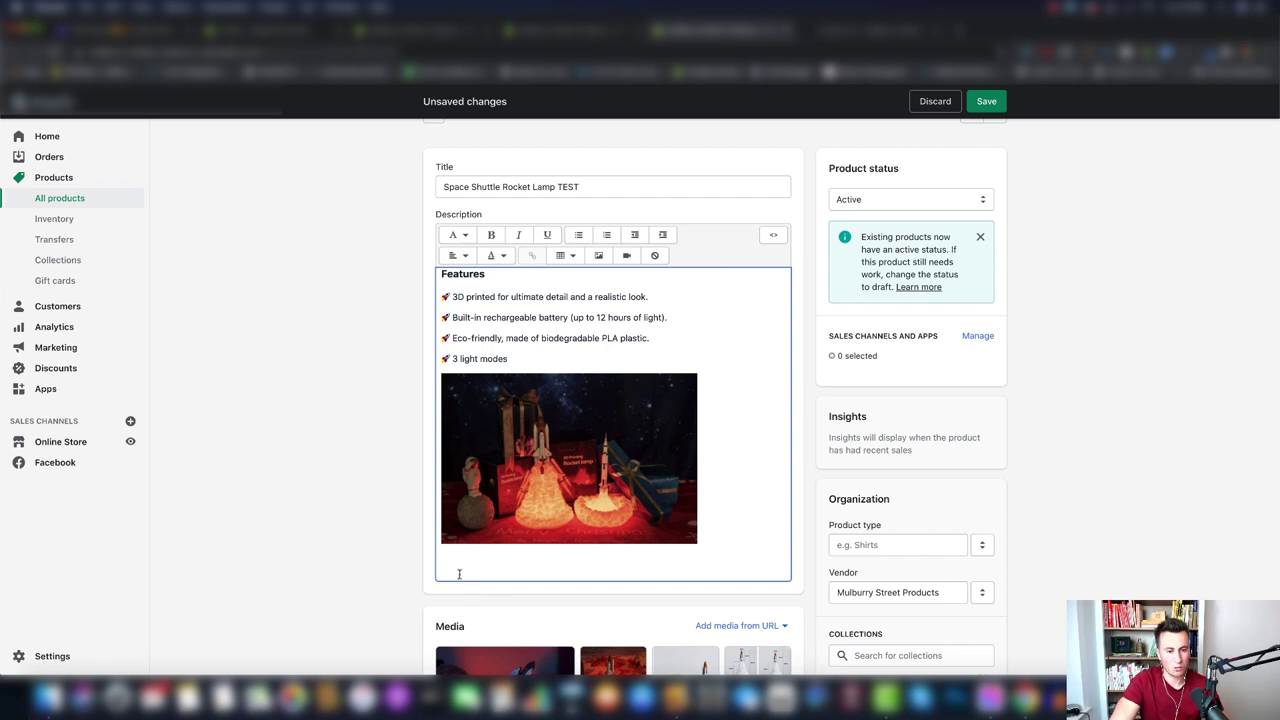
type("Not happy with your purchase? We want all of our customers to be 100% happy so if for whatever reason you're not simply contact us within 30 days and our team will be happy to help.")
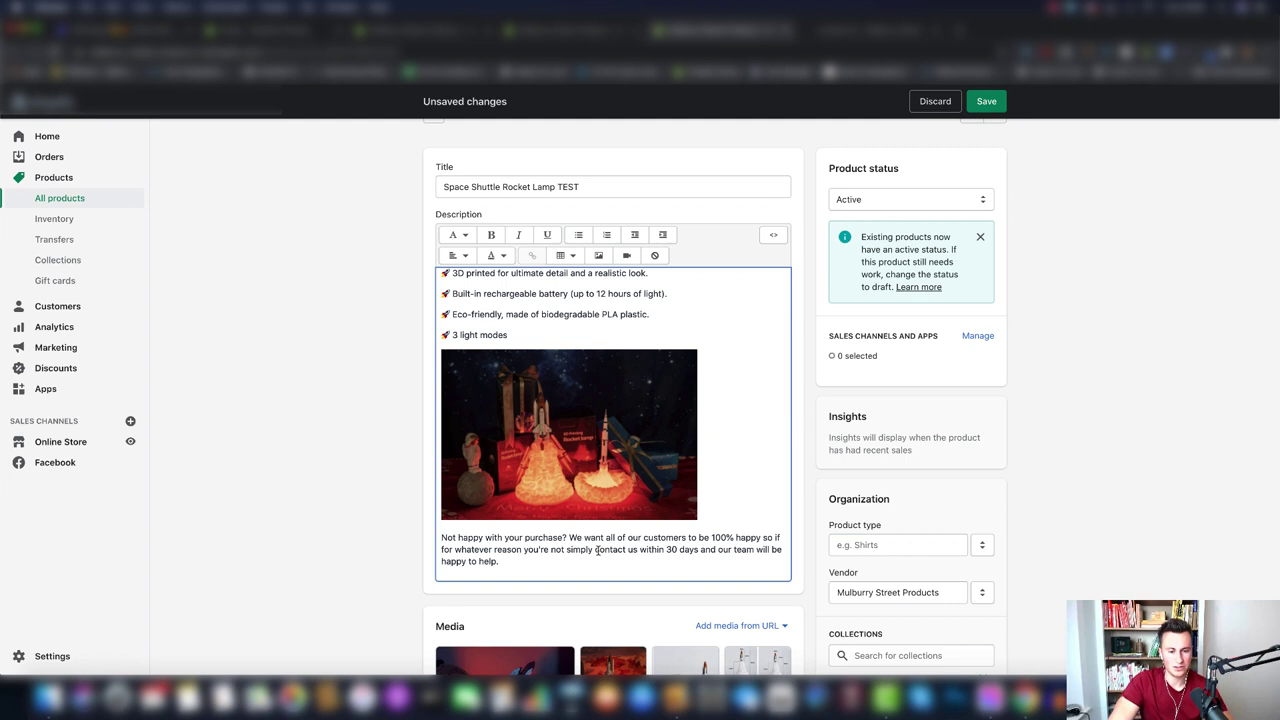
left_click_drag(595, 550, 637, 550)
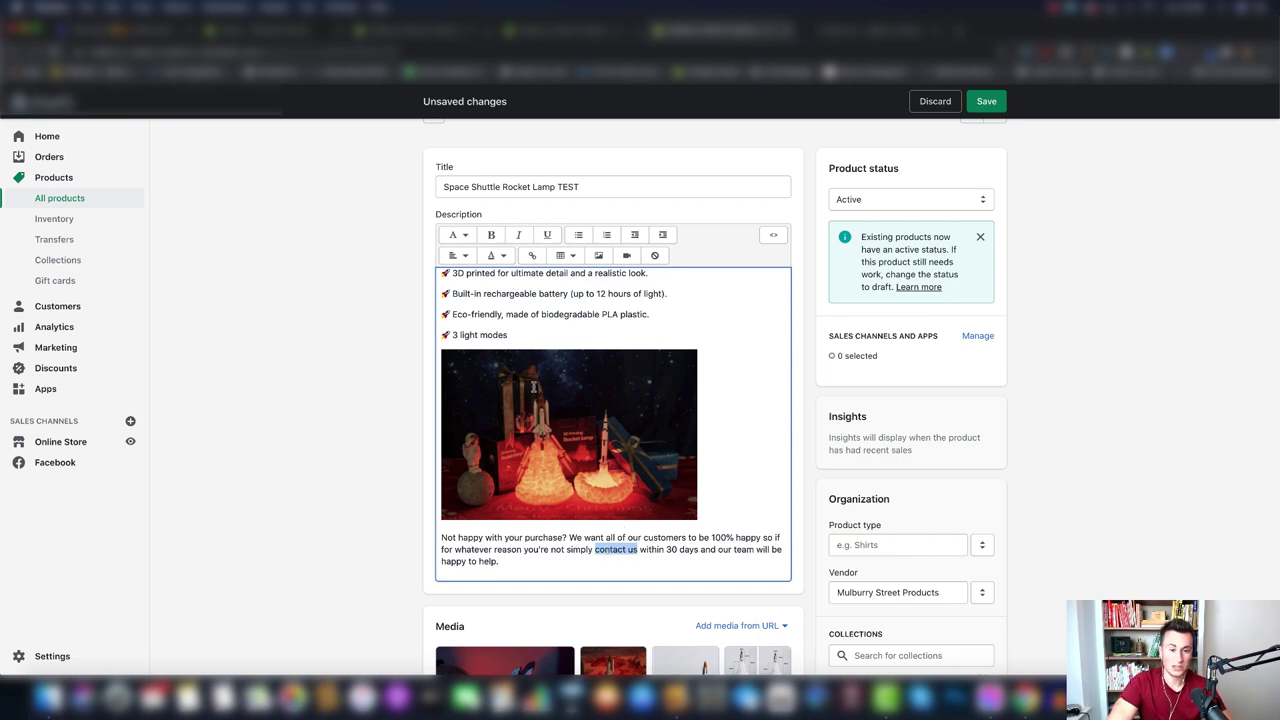
Step: Link 'contact us' to the store's Contact Us page URL, save the product, and preview it
left_click(531, 257)
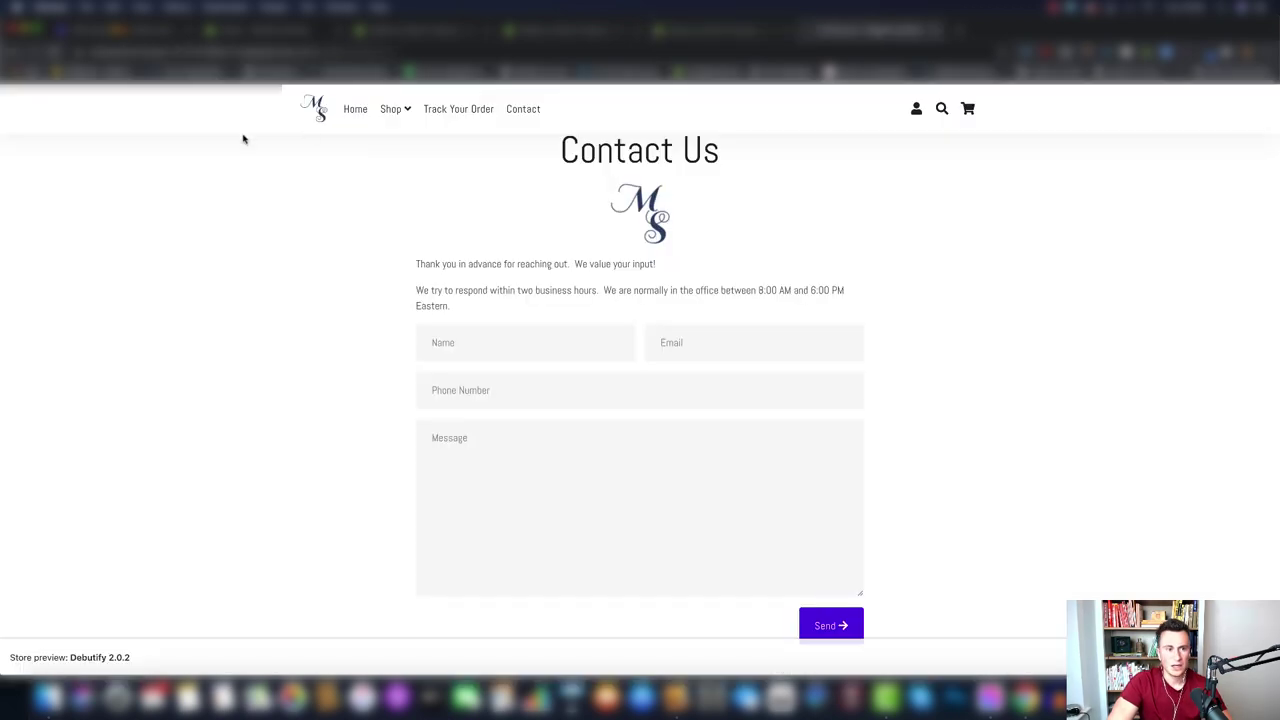
left_click(287, 53)
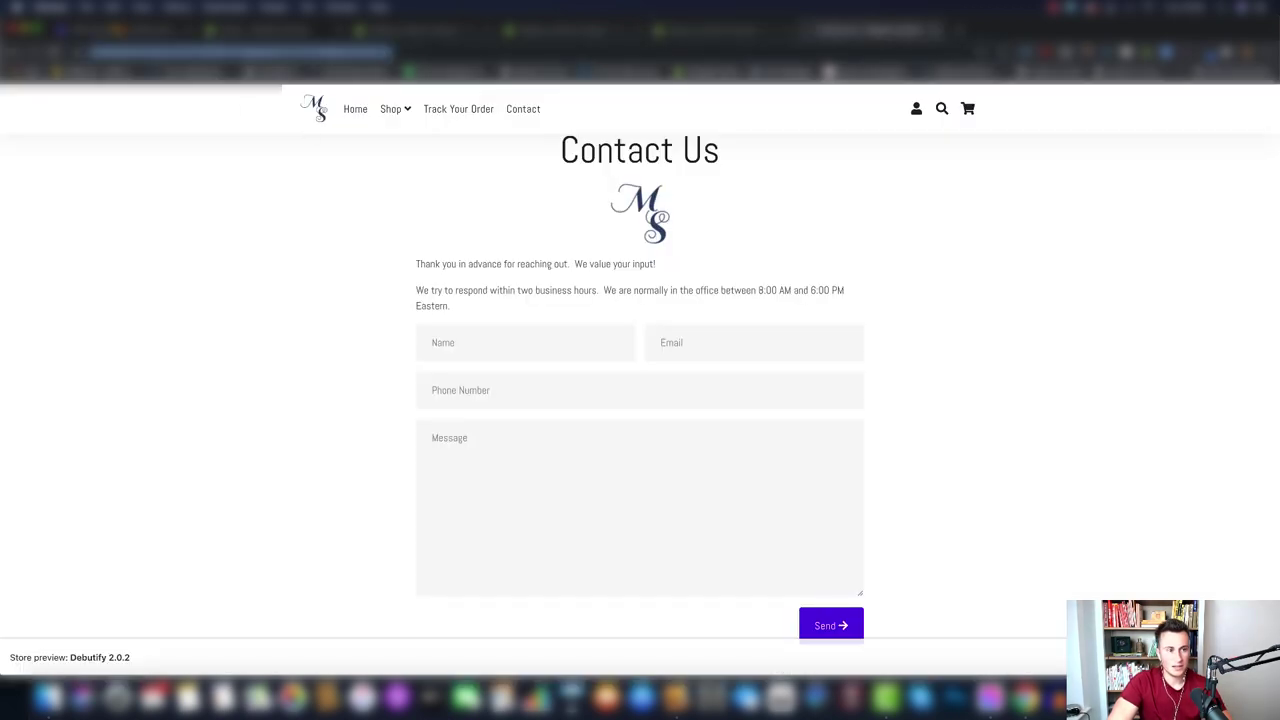
key("super+c")
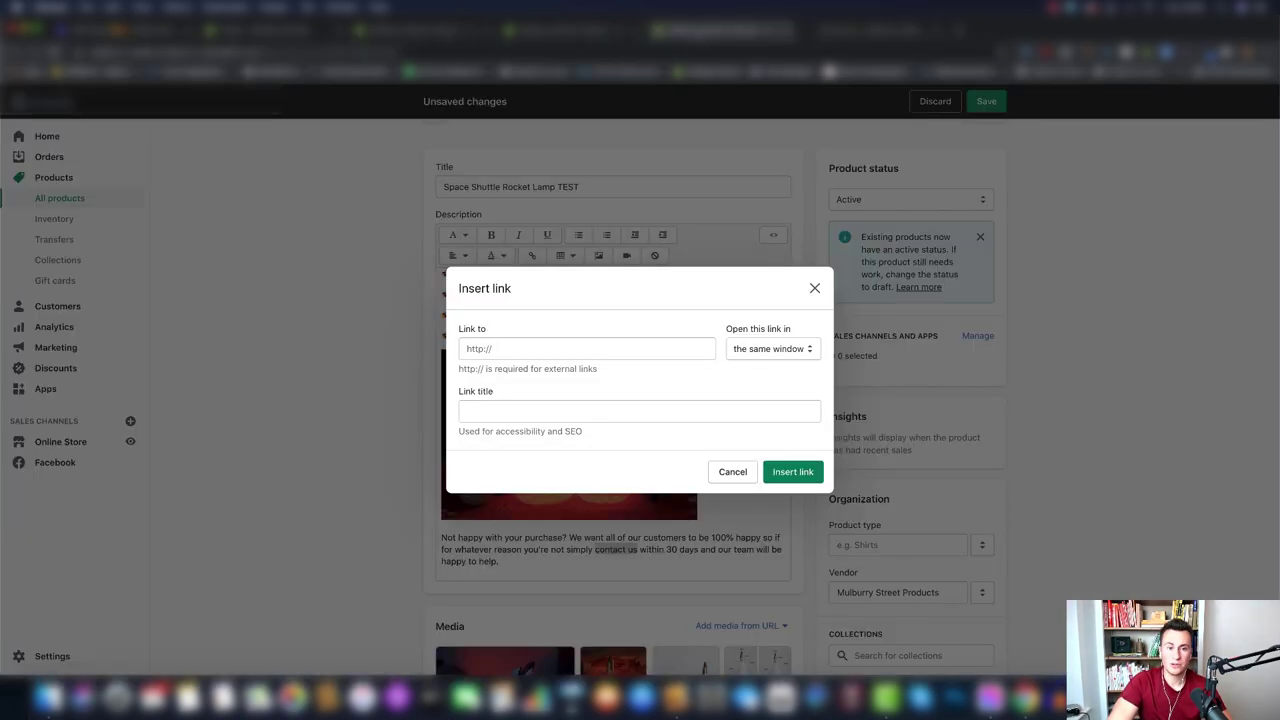
left_click(694, 32)
left_click(505, 349)
key("super+v")
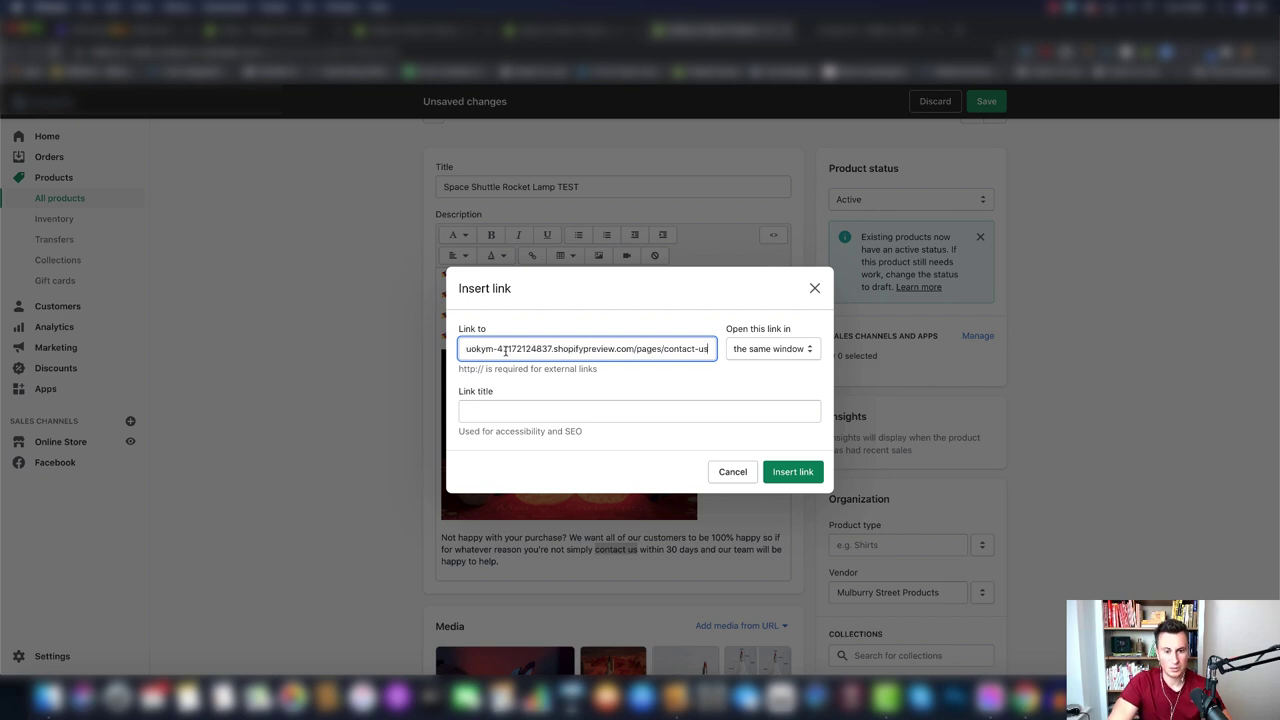
left_click(806, 476)
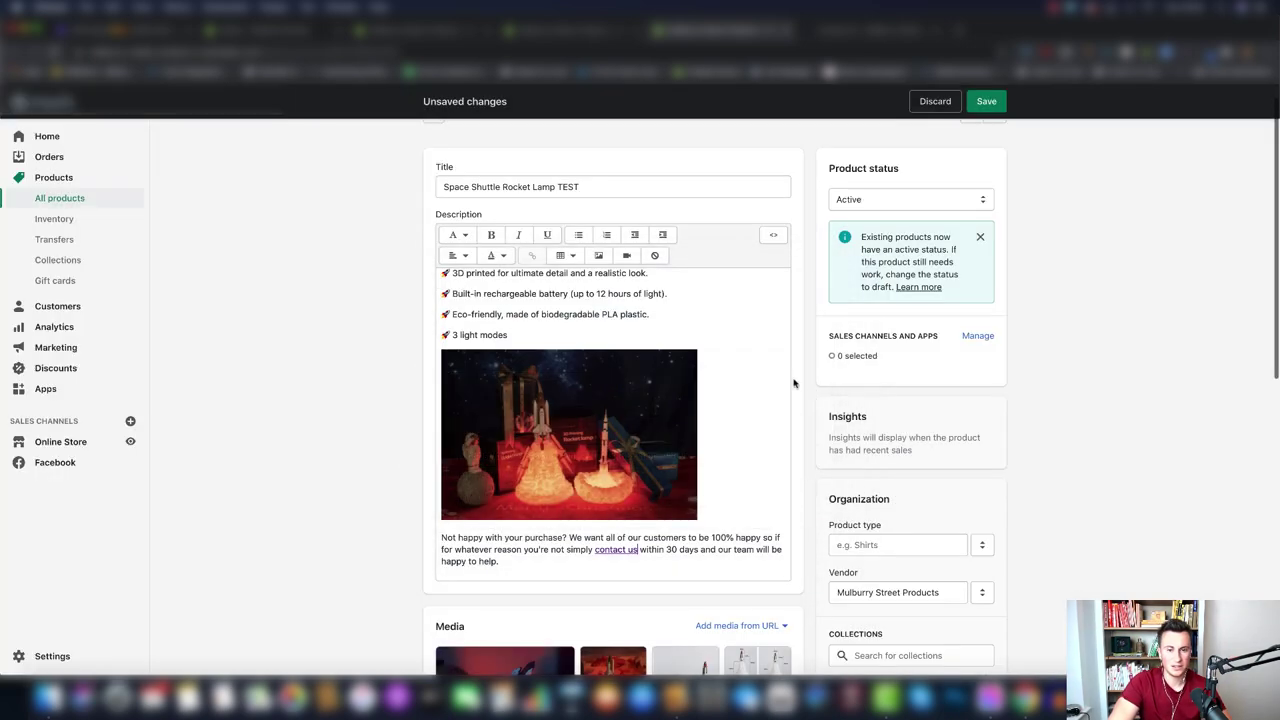
left_click(986, 101)
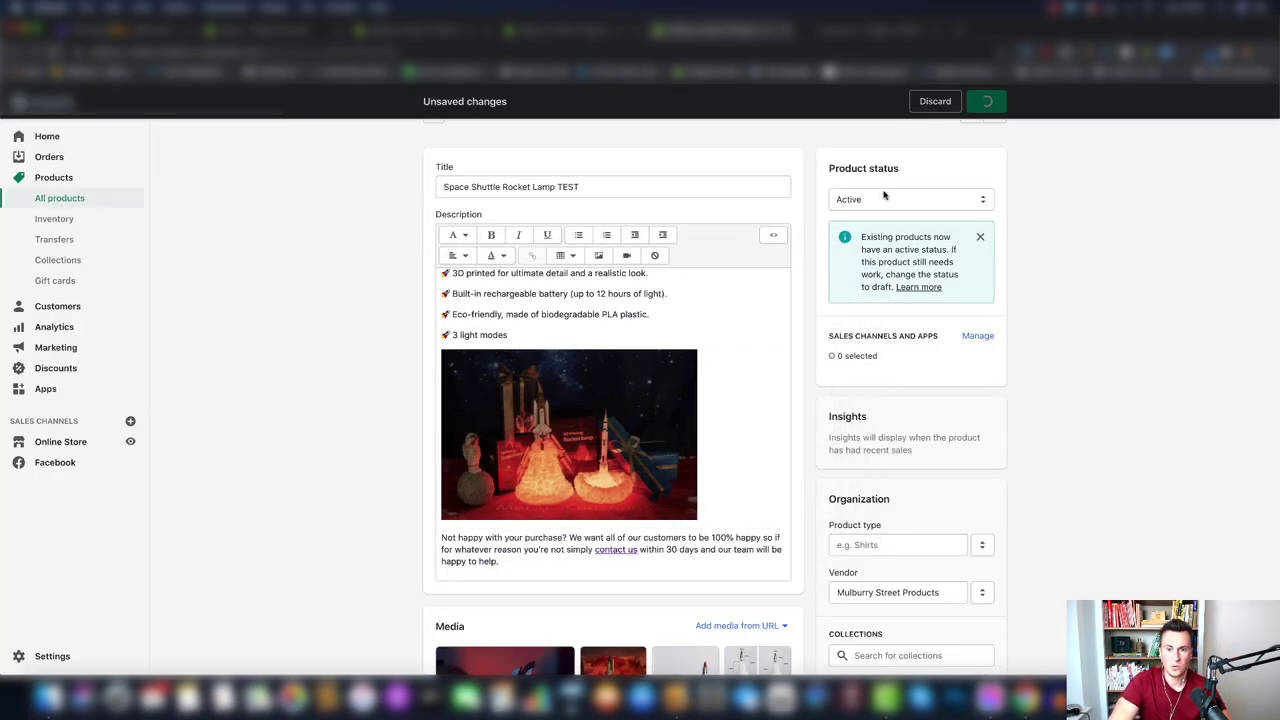
left_click(844, 139)
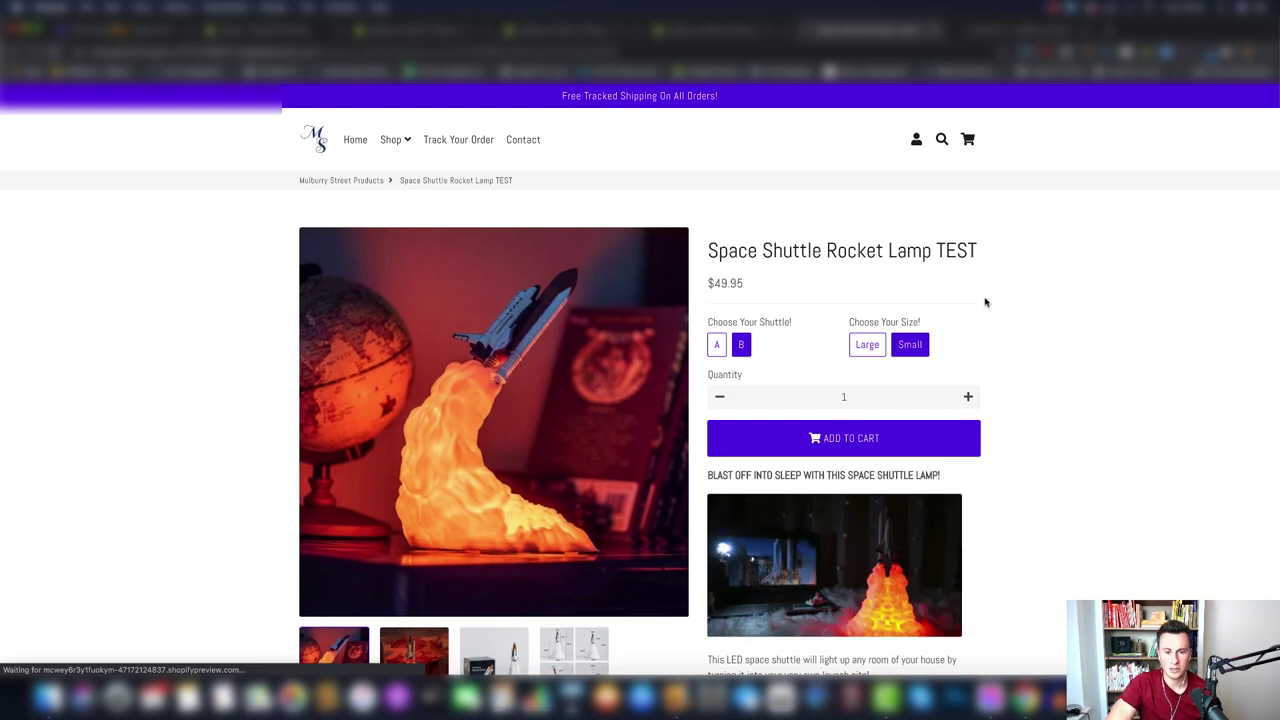
scroll(994, 371, "down", 10)
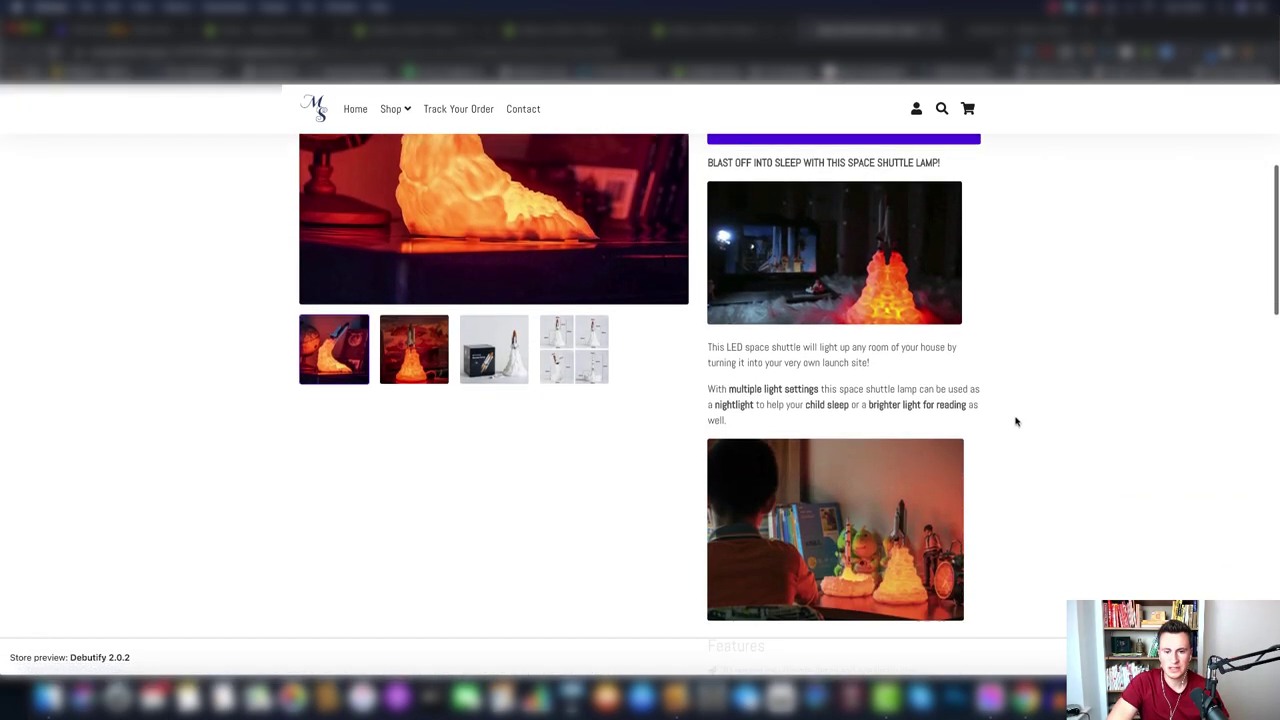
scroll(1016, 421, "down", 2)
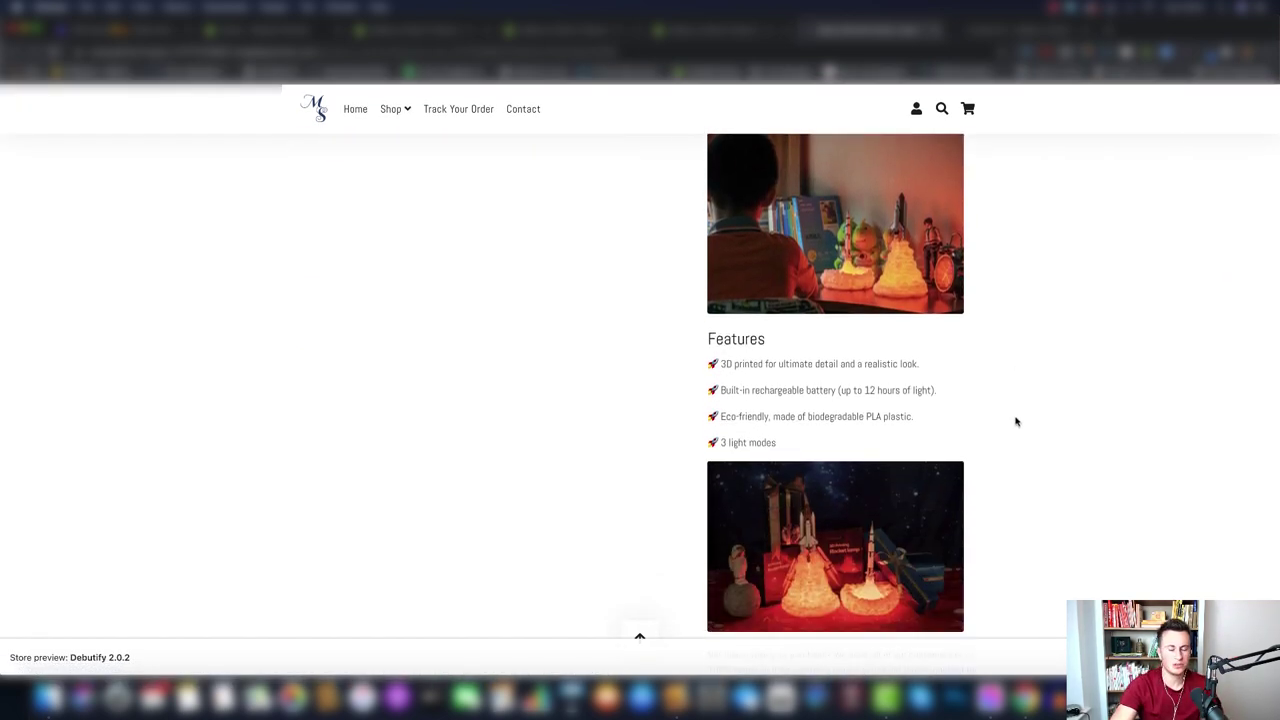
scroll(763, 194, "up", 3)
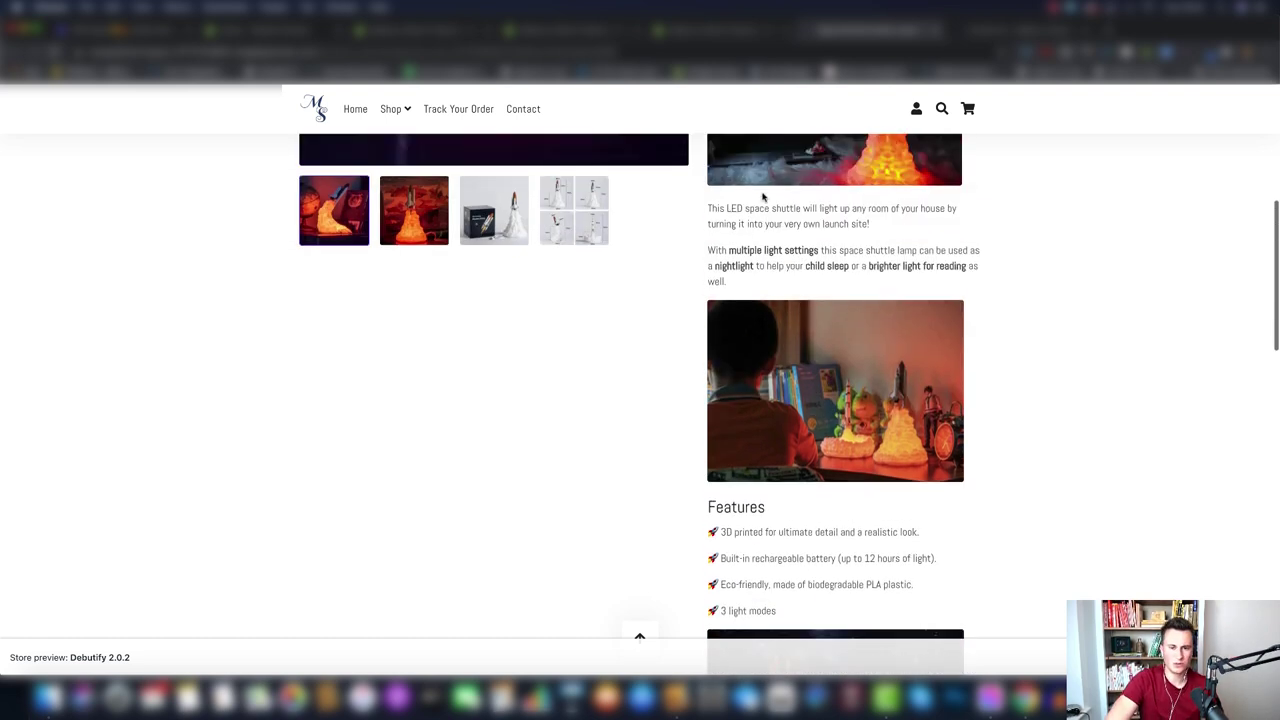
scroll(800, 360, "down", 6)
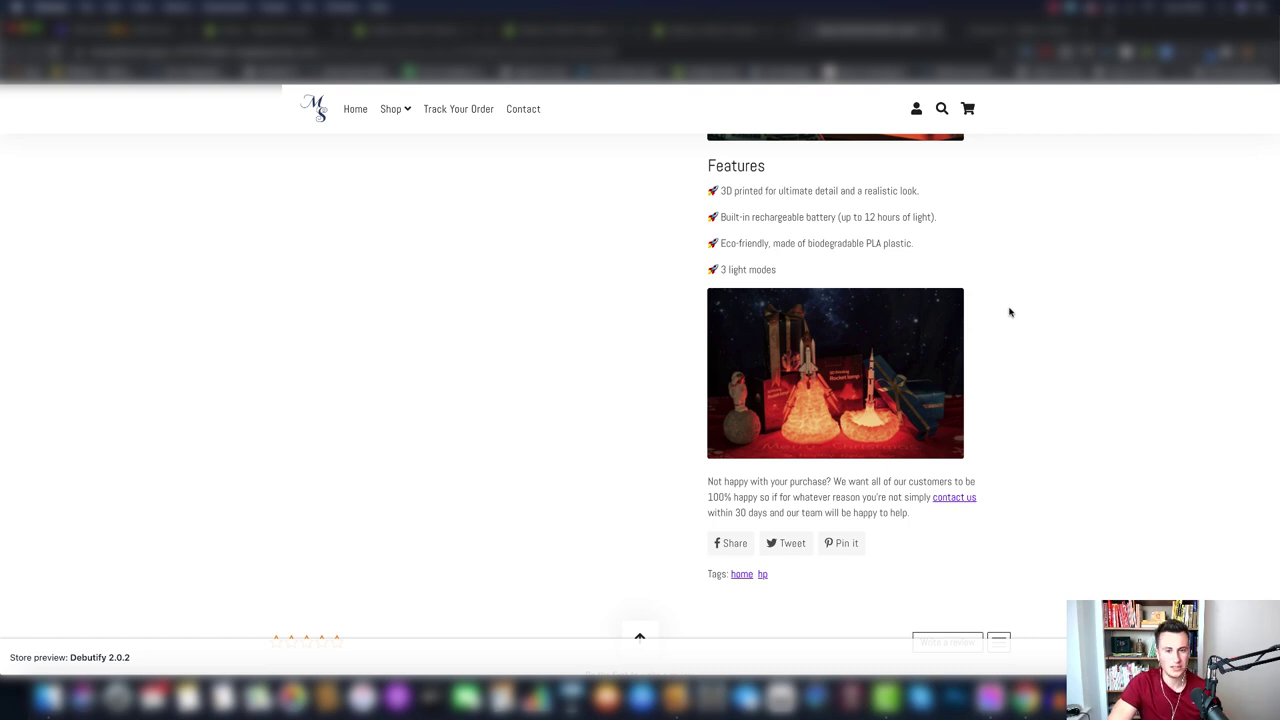
scroll(1009, 313, "up", 5)
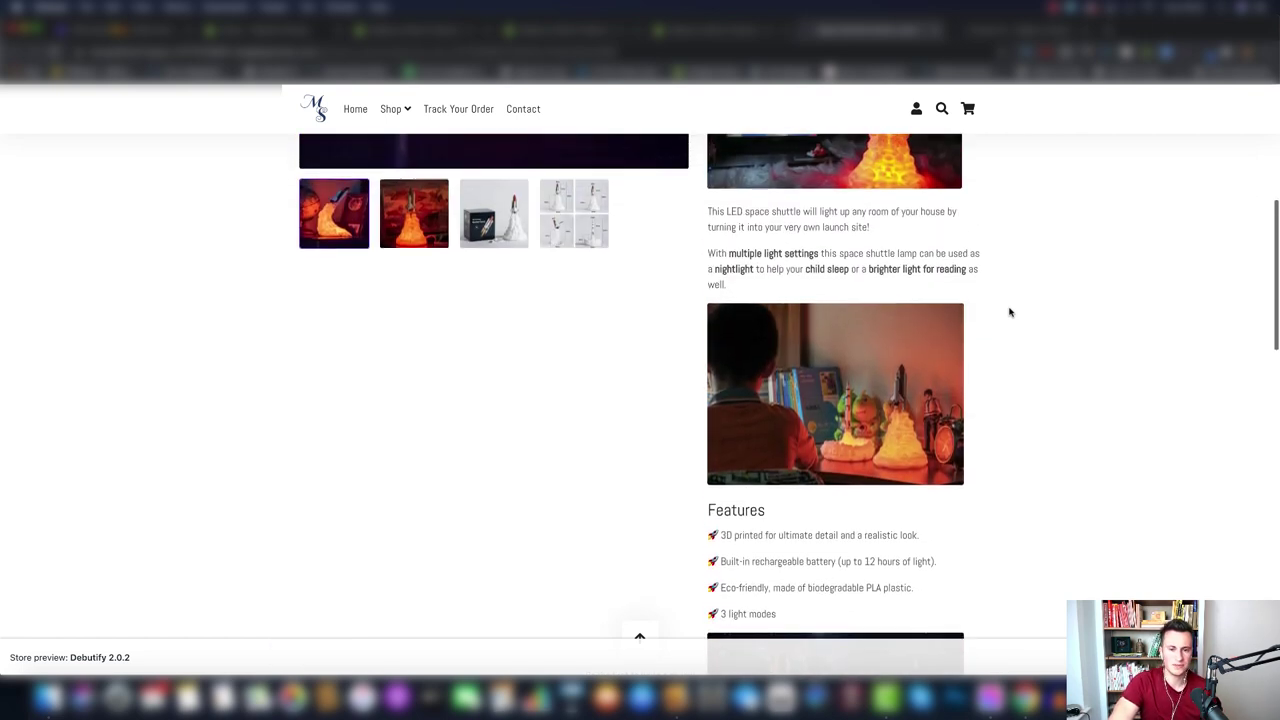
scroll(1009, 313, "up", 3)
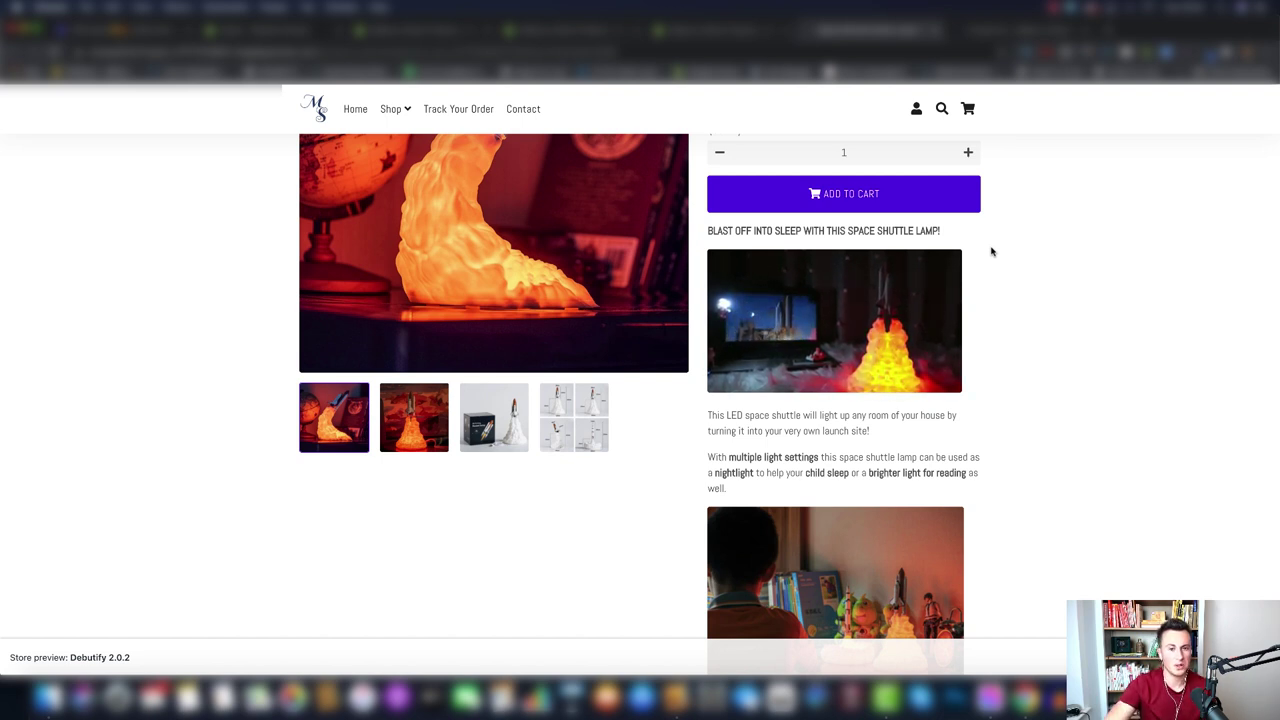
scroll(1027, 325, "down", 1)
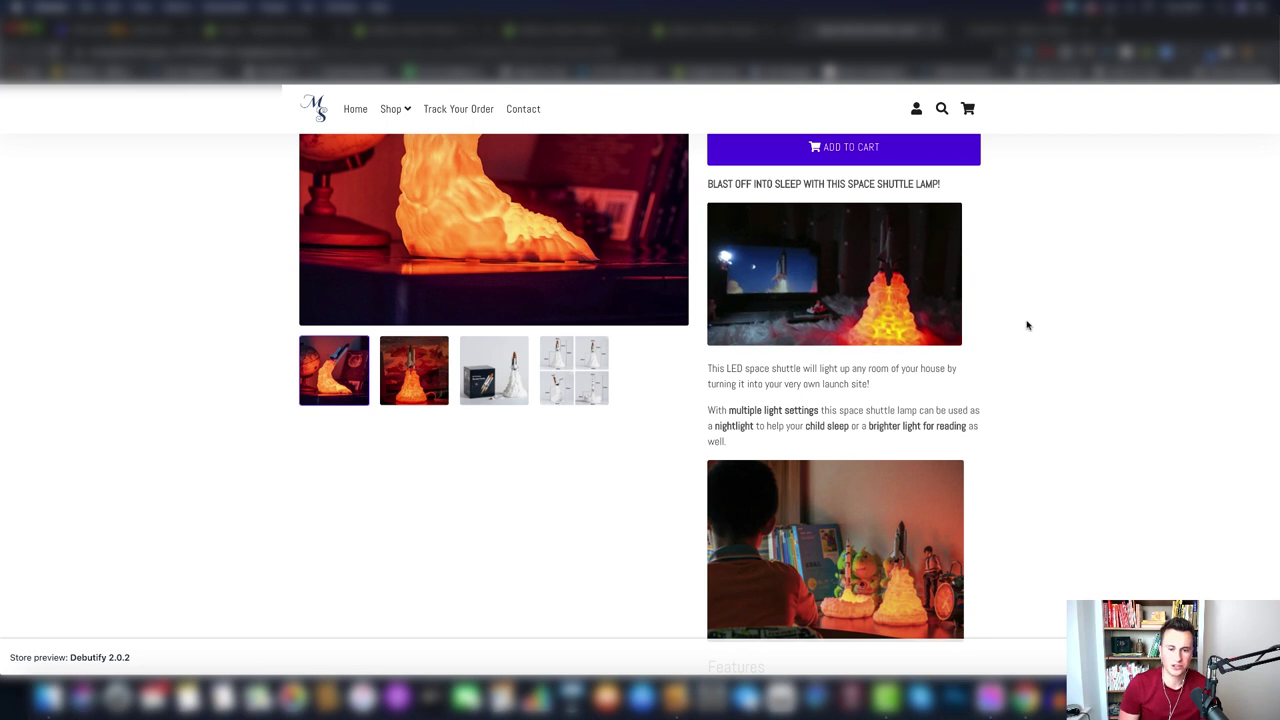
scroll(1027, 325, "up", 2)
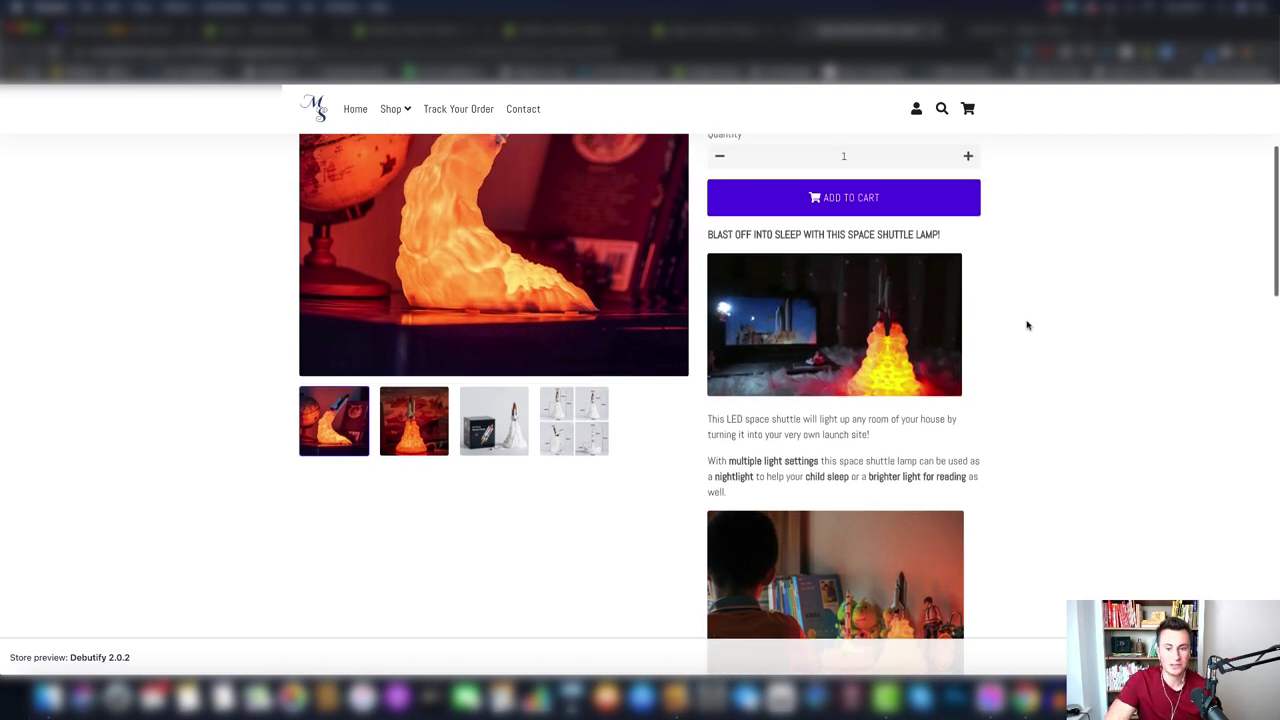
scroll(1027, 325, "down", 5)
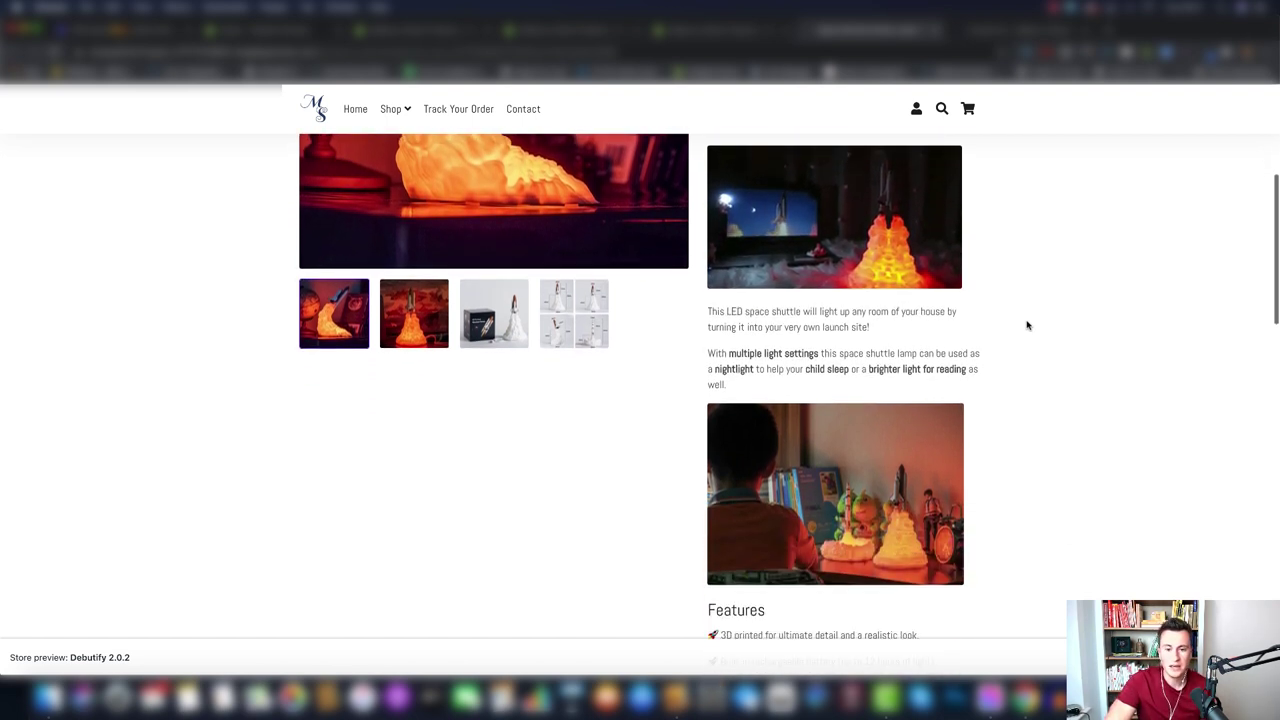
scroll(1027, 325, "down", 2)
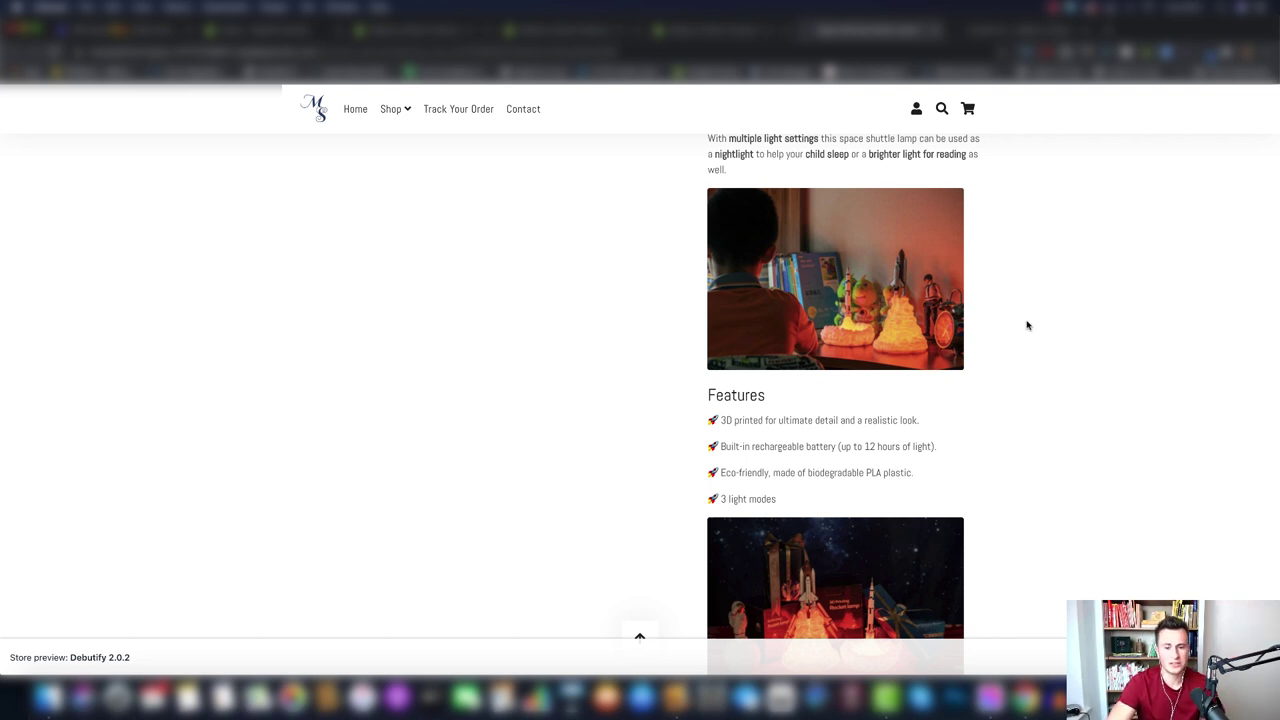
scroll(1027, 325, "down", 4)
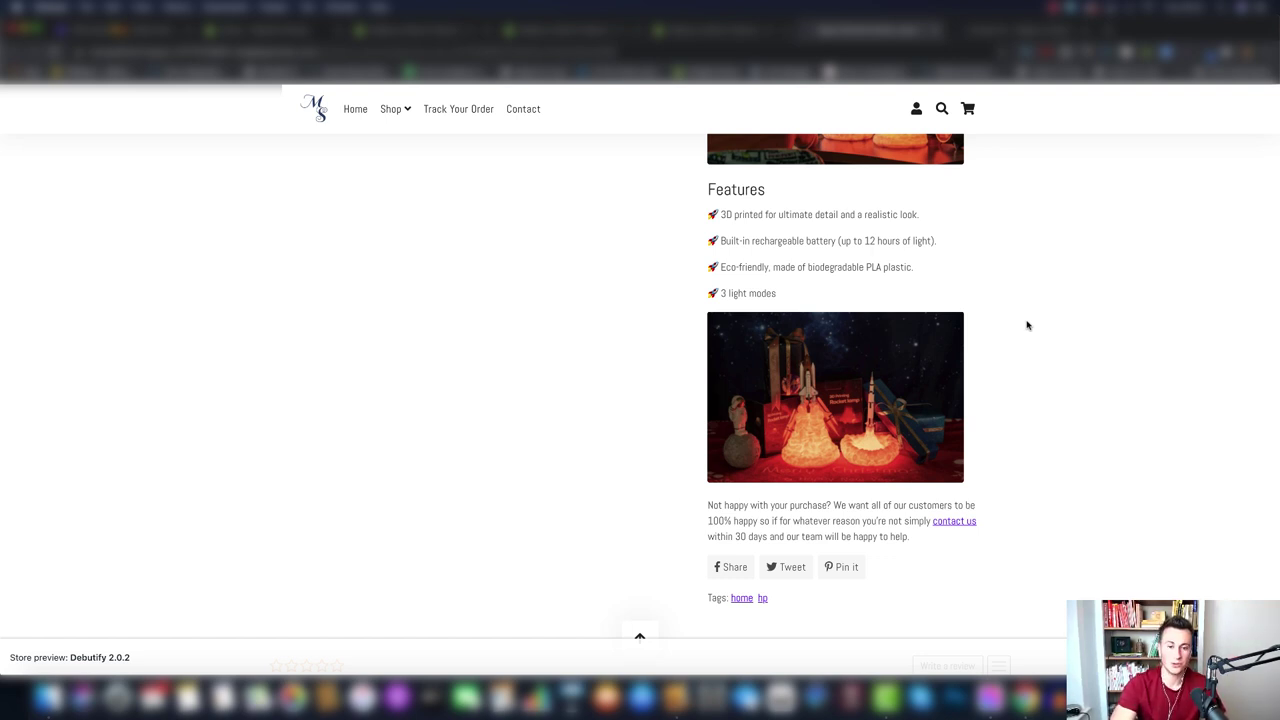
scroll(1030, 290, "down", 5)
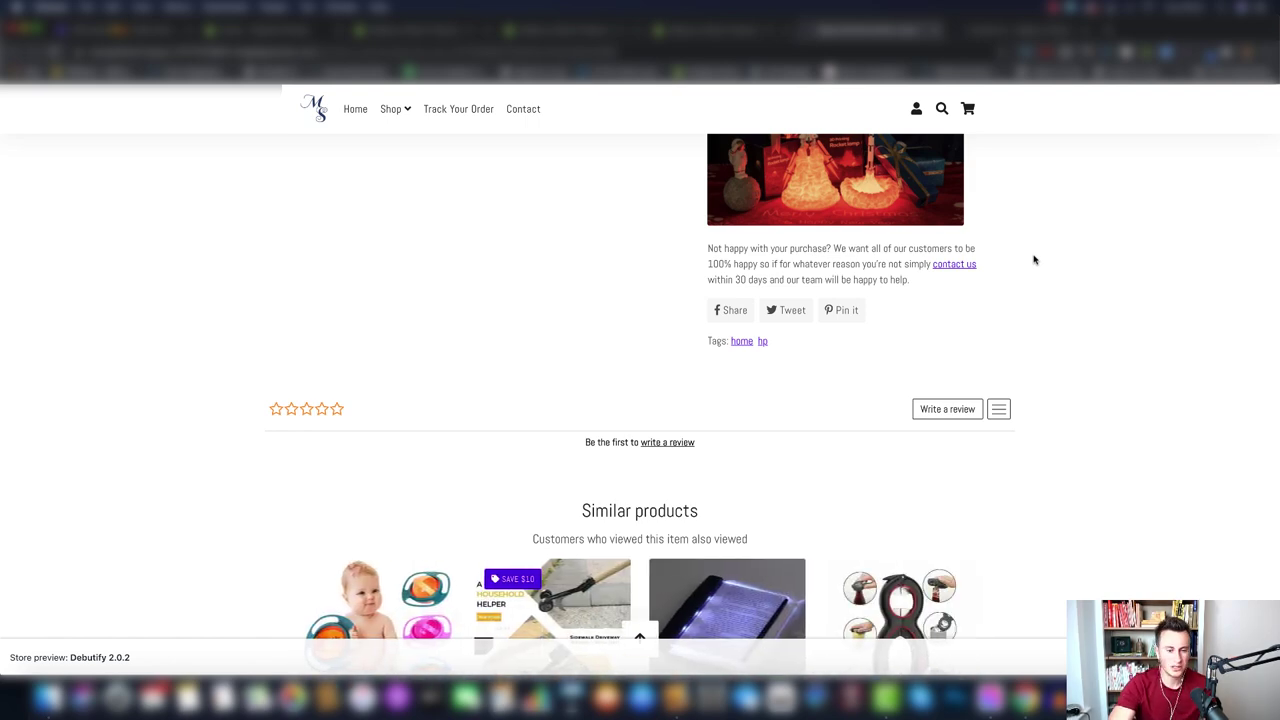
scroll(1034, 260, "up", 5)
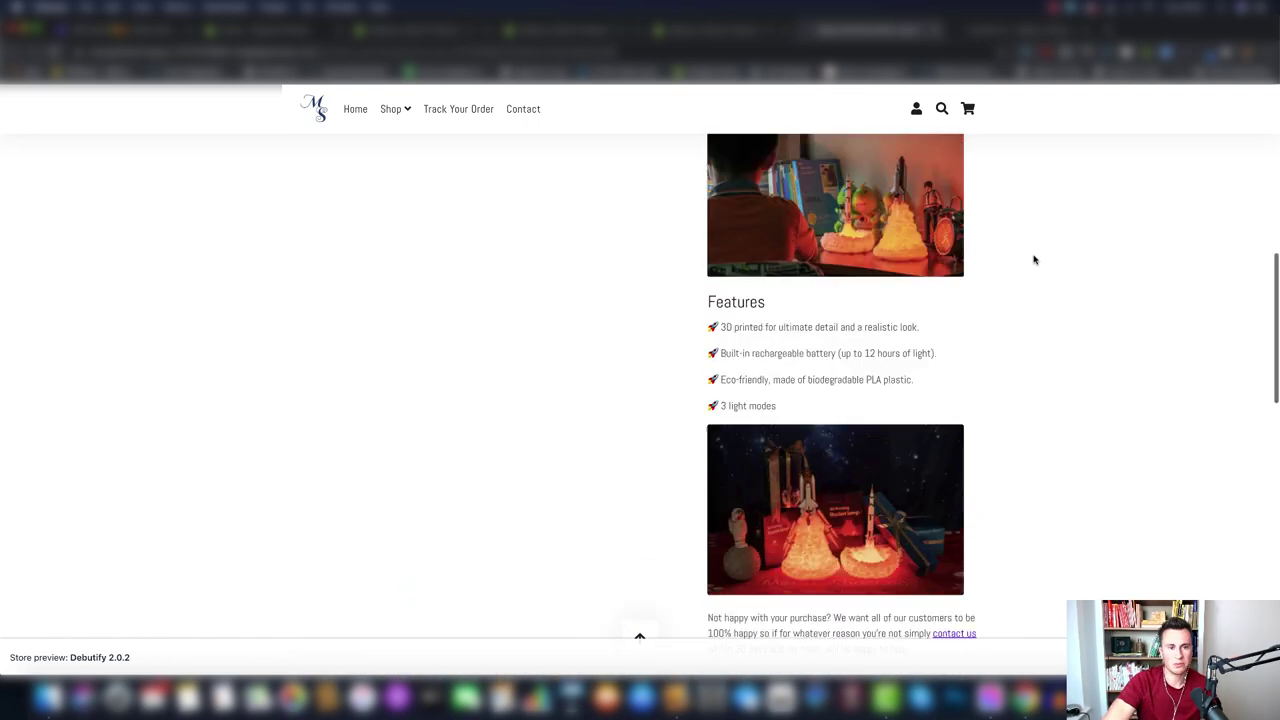
scroll(1034, 260, "down", 6)
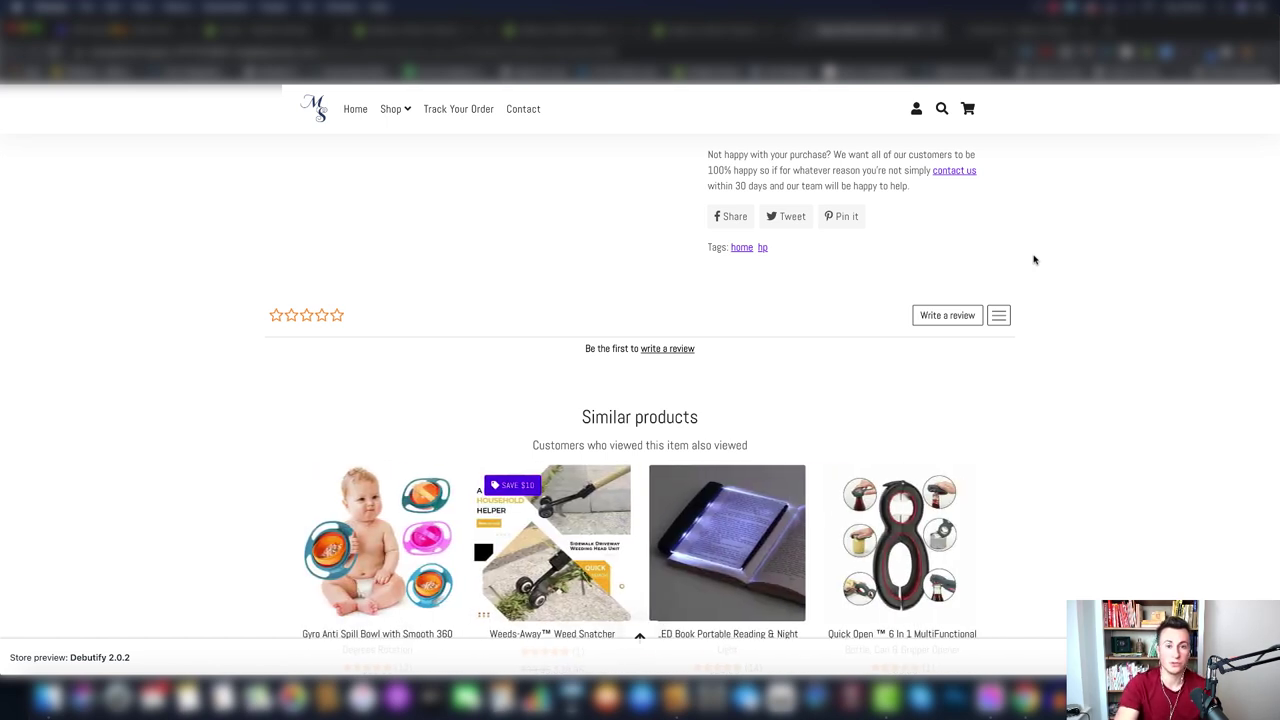
scroll(1034, 260, "up", 10)
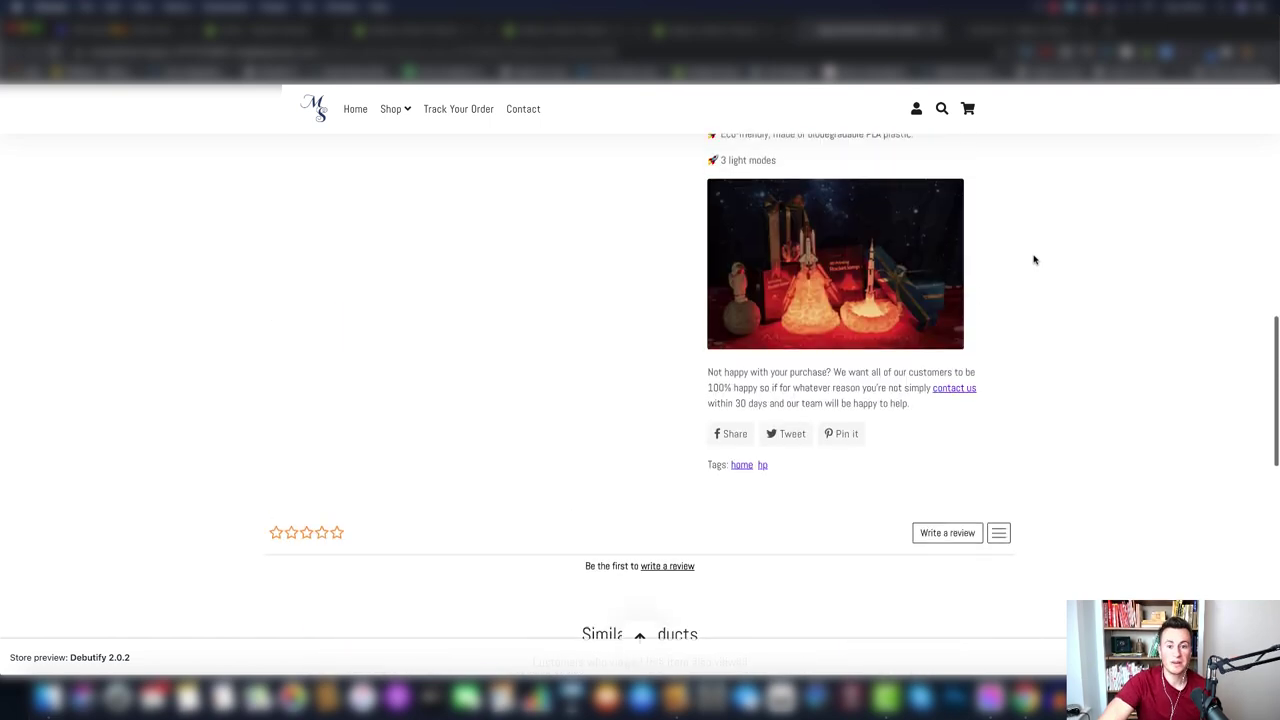